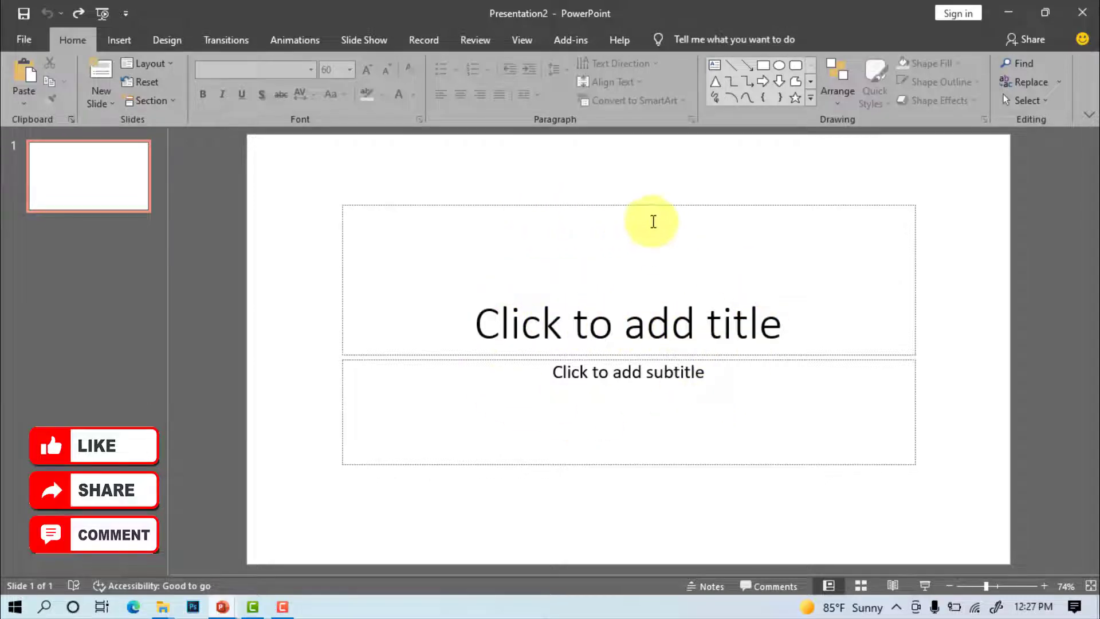
Delete the slide's title and subtitle placeholders
{"action": "left_click", "coordinate": [637, 204]}
{"action": "key", "text": "Delete"}
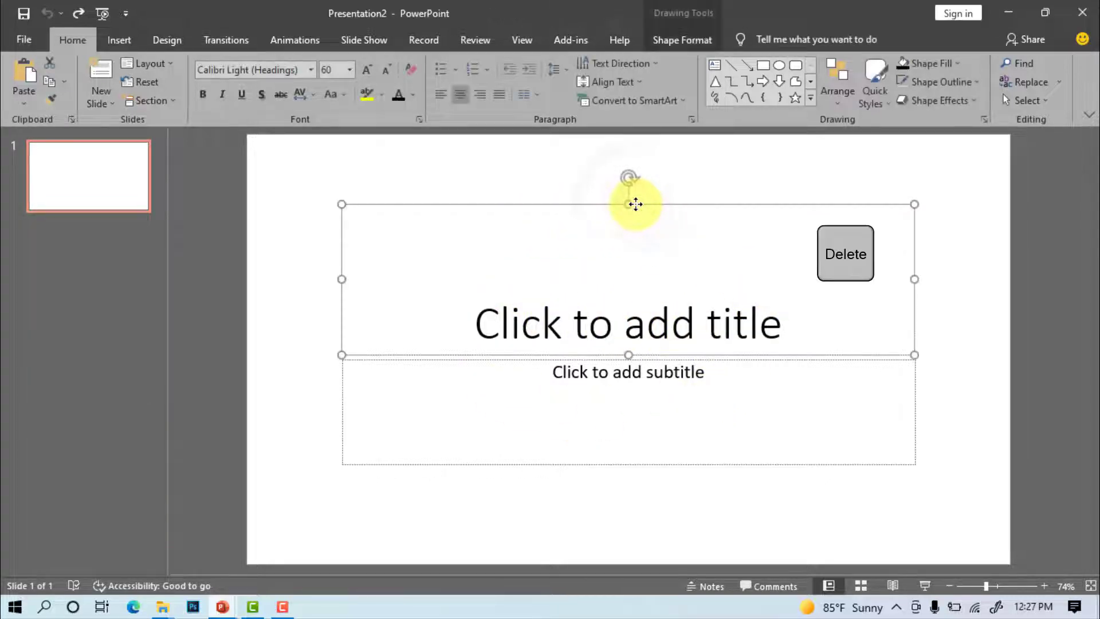
{"action": "left_click", "coordinate": [758, 360]}
{"action": "key", "text": "Delete"}
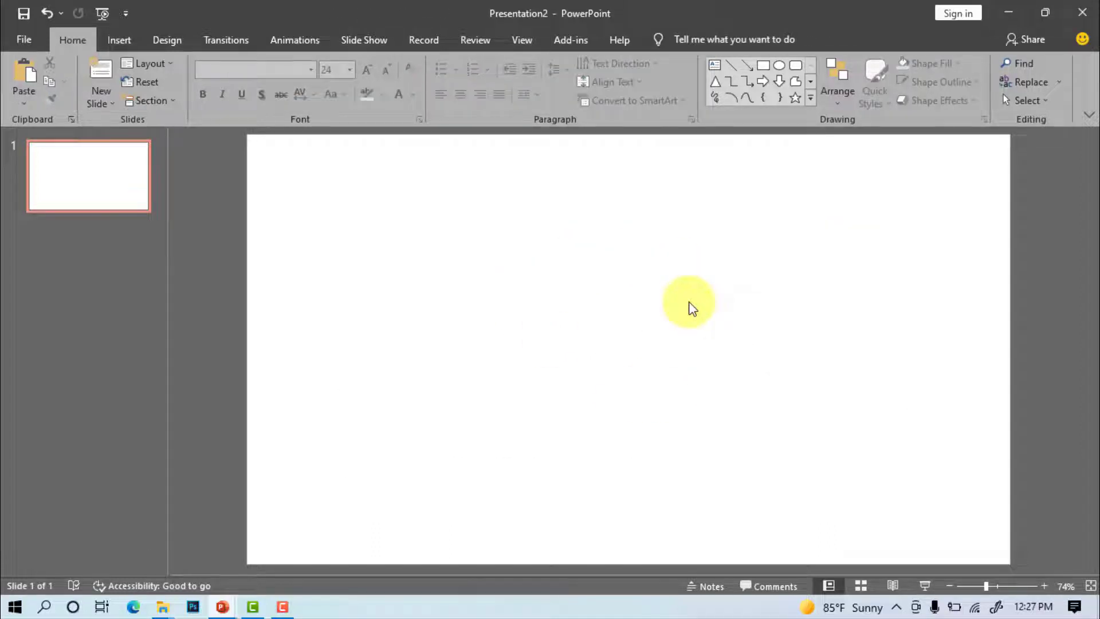
Draw a rounded rectangle, size it 2" tall by 3.4" wide, and centre it on the slide
{"action": "left_click", "coordinate": [117, 40]}
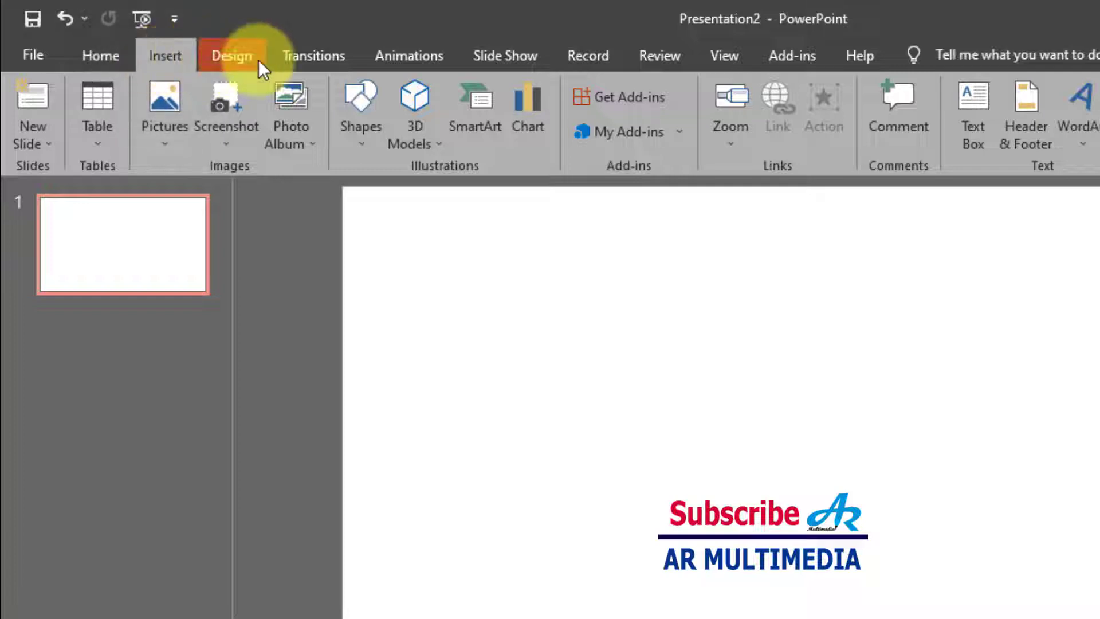
{"action": "left_click", "coordinate": [353, 118]}
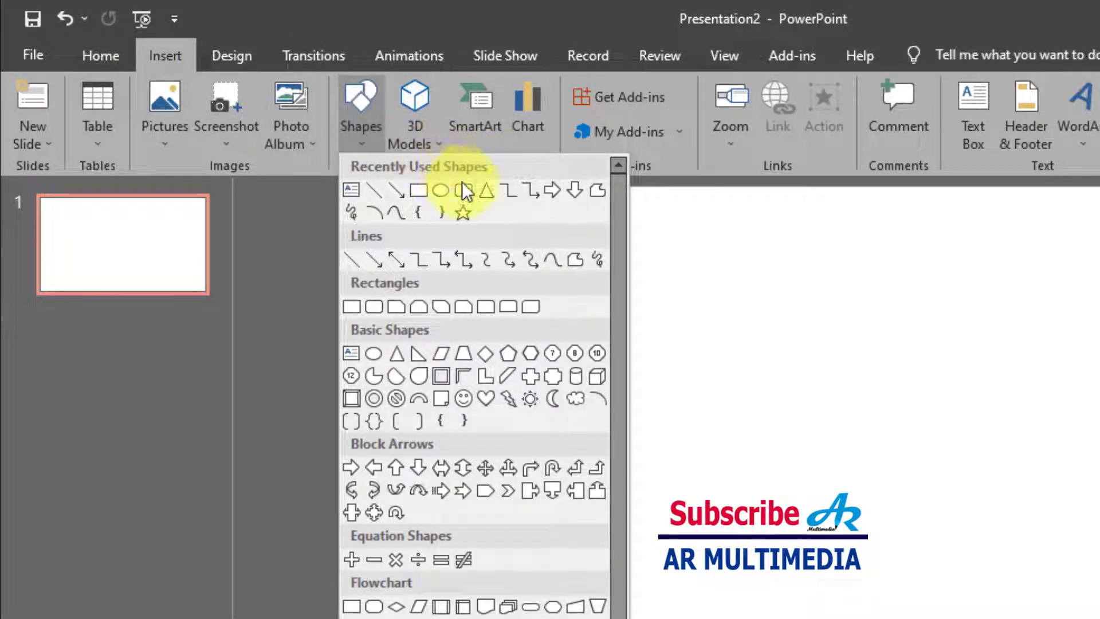
{"action": "left_click", "coordinate": [466, 189]}
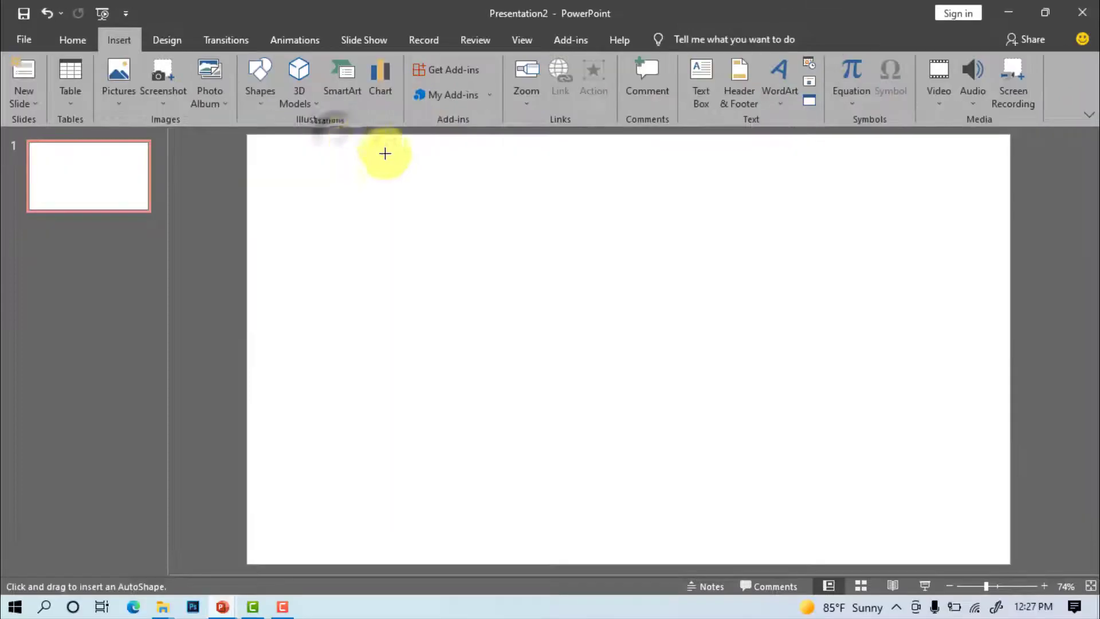
{"action": "left_click_drag", "start_coordinate": [464, 213], "coordinate": [796, 432]}
{"action": "left_click_drag", "start_coordinate": [668, 336], "coordinate": [652, 346]}
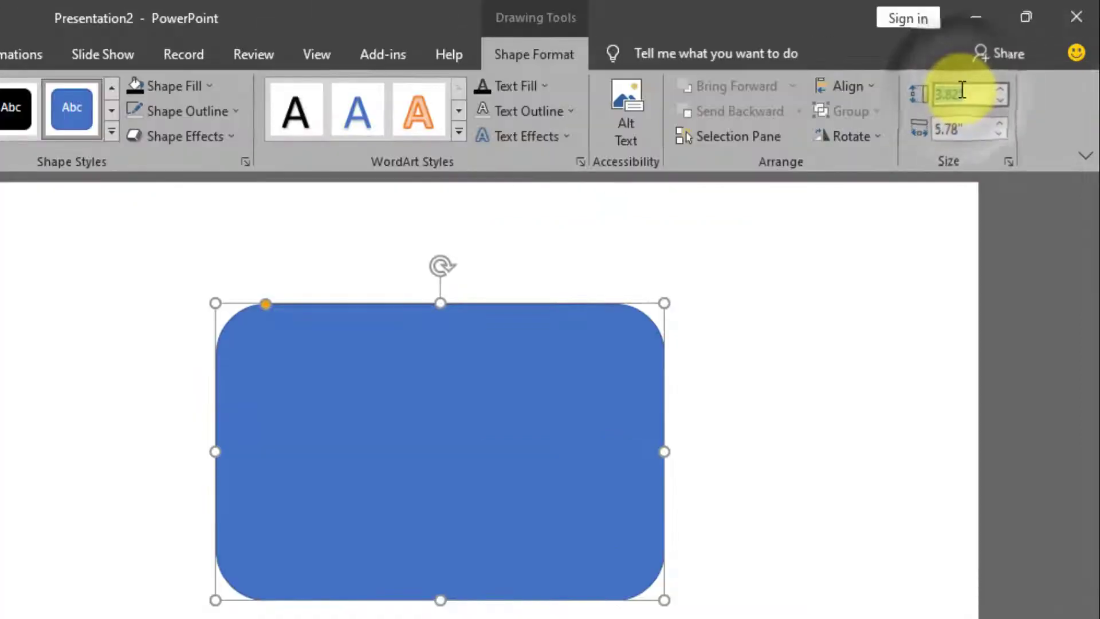
{"action": "type", "text": "2"}
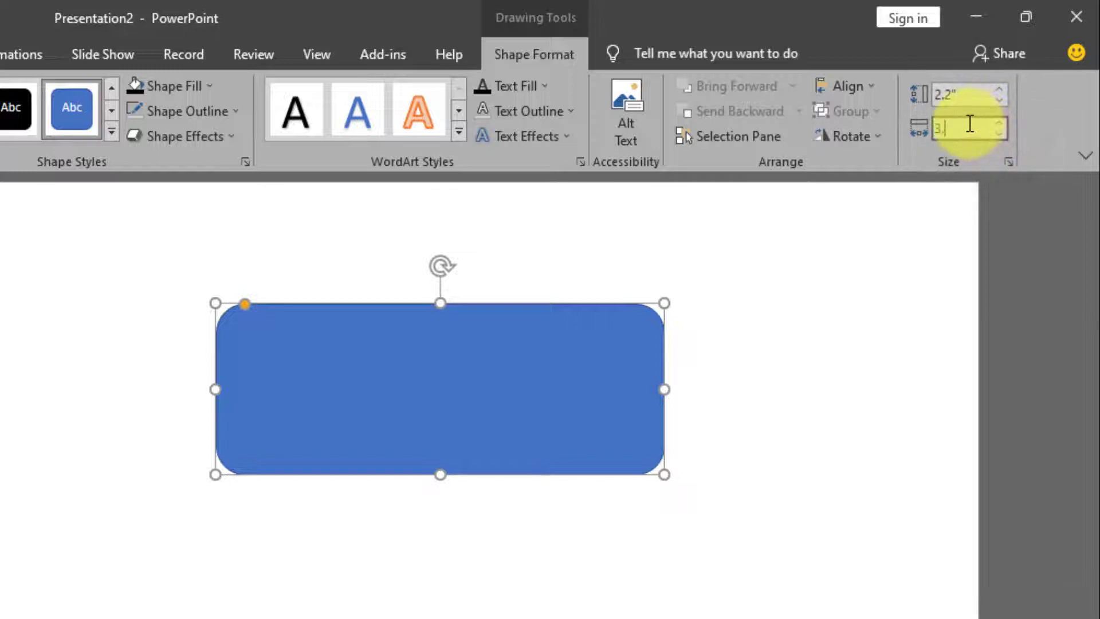
{"action": "key", "text": "Return"}
{"action": "left_click_drag", "start_coordinate": [408, 417], "coordinate": [468, 437]}
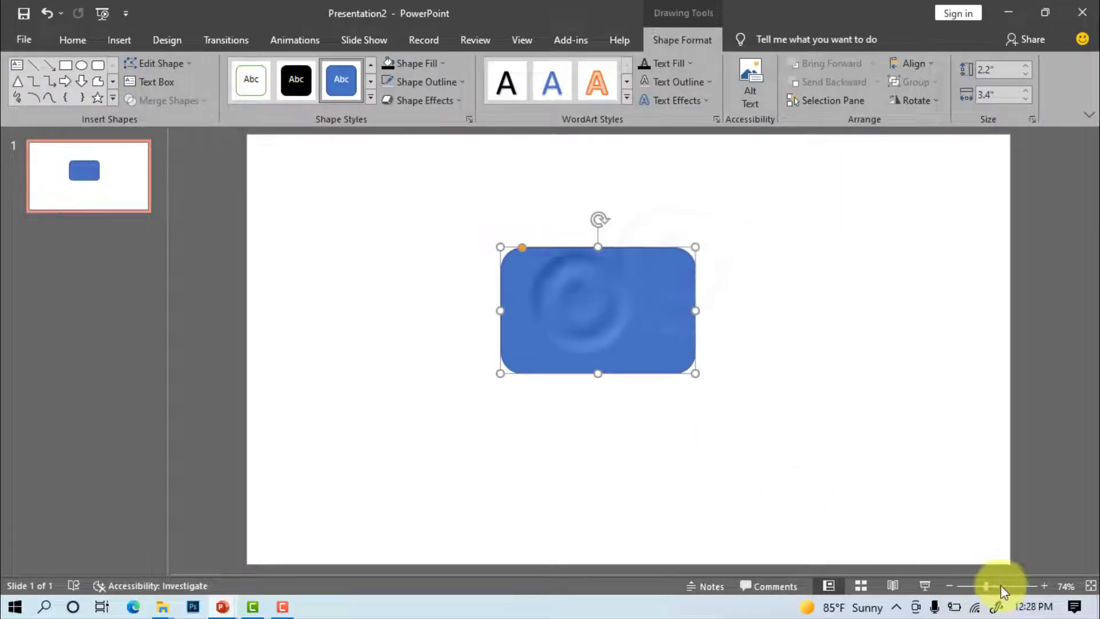
Zoom in and reduce the card's corner rounding with the adjustment handle
{"action": "left_click", "coordinate": [1002, 587]}
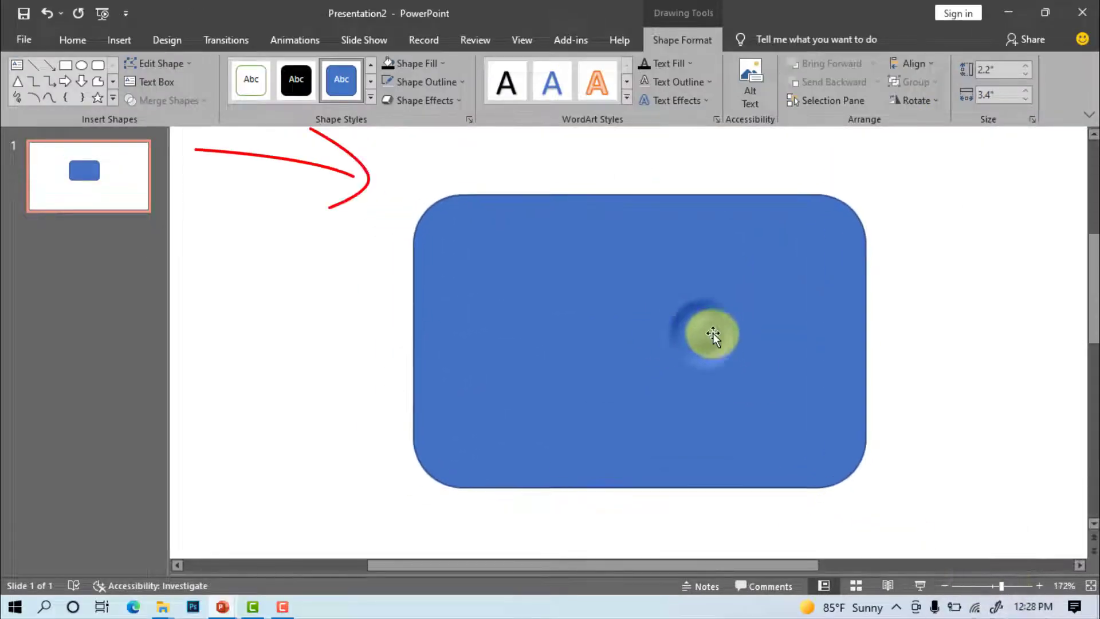
{"action": "left_click_drag", "start_coordinate": [462, 195], "coordinate": [421, 196]}
{"action": "left_click_drag", "start_coordinate": [675, 292], "coordinate": [648, 291]}
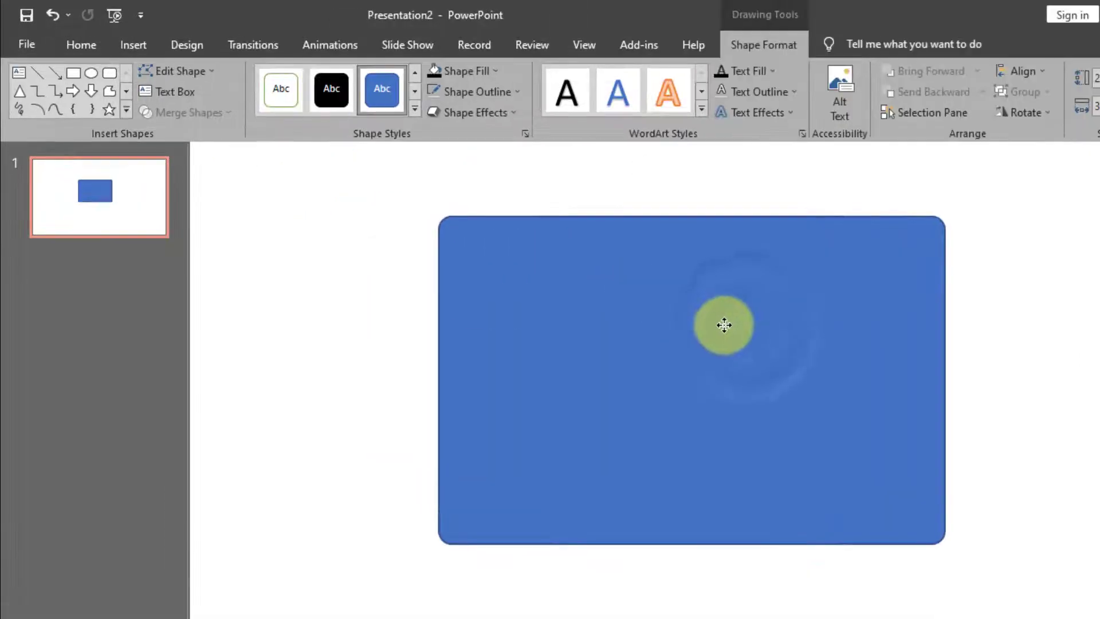
{"action": "left_click_drag", "start_coordinate": [725, 325], "coordinate": [727, 326]}
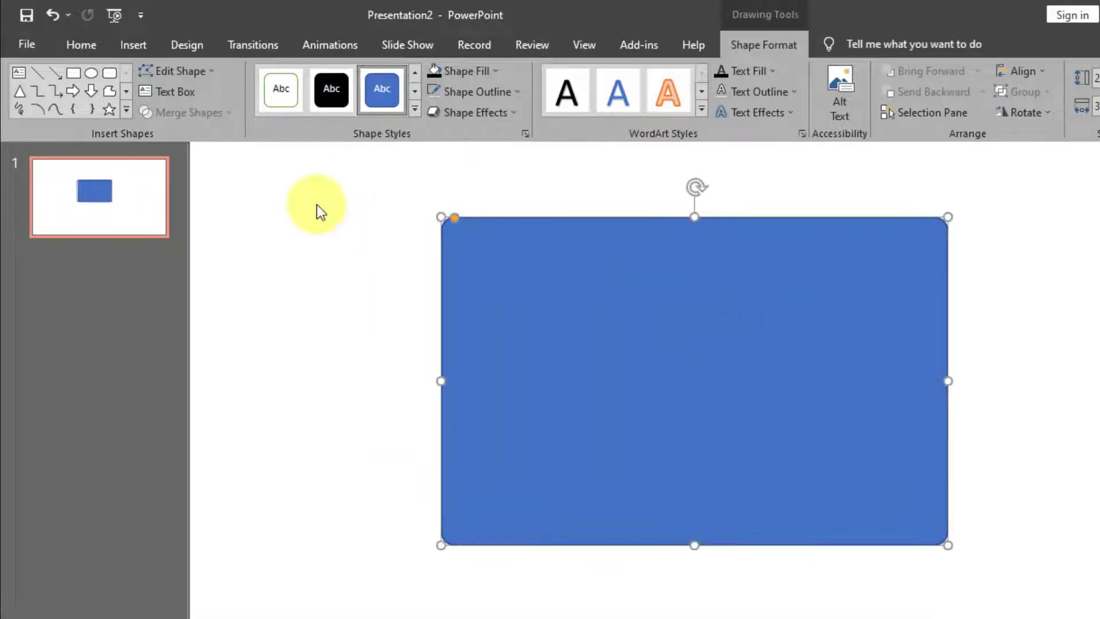
Duplicate the card and place the copy to the right of the original
{"action": "left_click", "coordinate": [89, 45]}
{"action": "key", "text": "ctrl+c"}
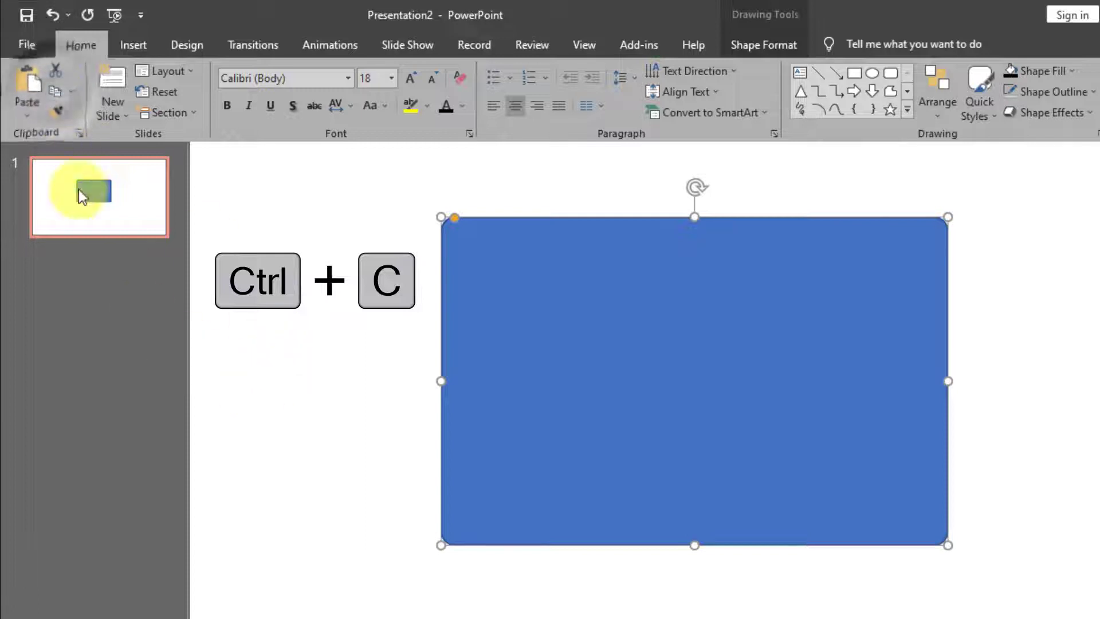
{"action": "key", "text": "ctrl+v"}
{"action": "left_click_drag", "start_coordinate": [740, 326], "coordinate": [1099, 322]}
{"action": "left_click", "coordinate": [731, 375]}
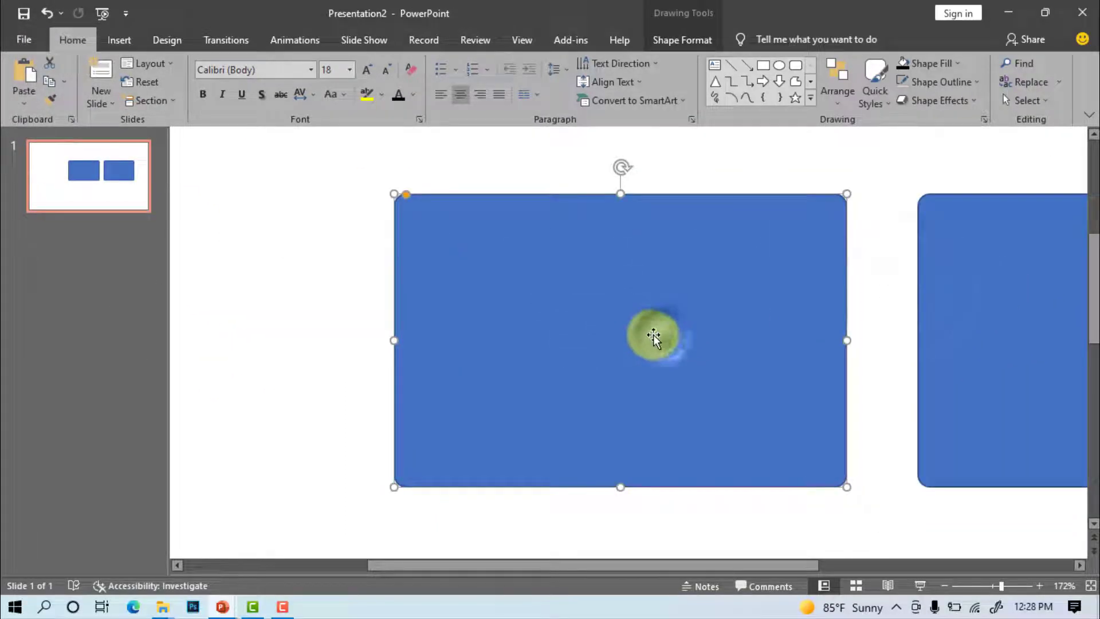
{"action": "left_click_drag", "start_coordinate": [653, 337], "coordinate": [639, 337]}
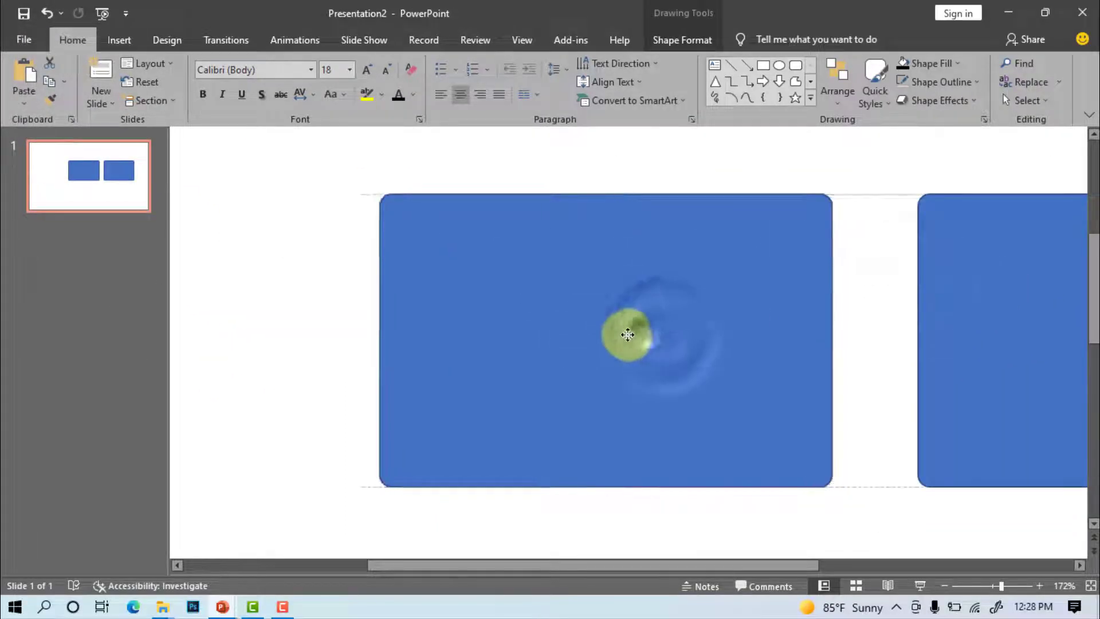
{"action": "left_click", "coordinate": [263, 223]}
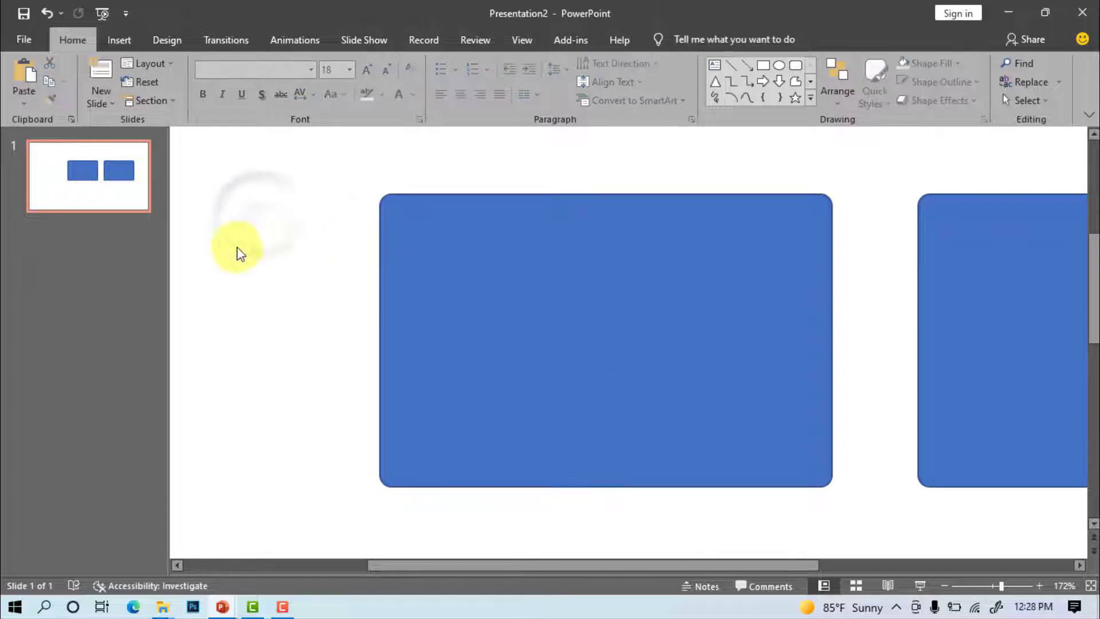
Draw a wide, thin rectangle bar across the card's top edge
{"action": "left_click", "coordinate": [119, 39]}
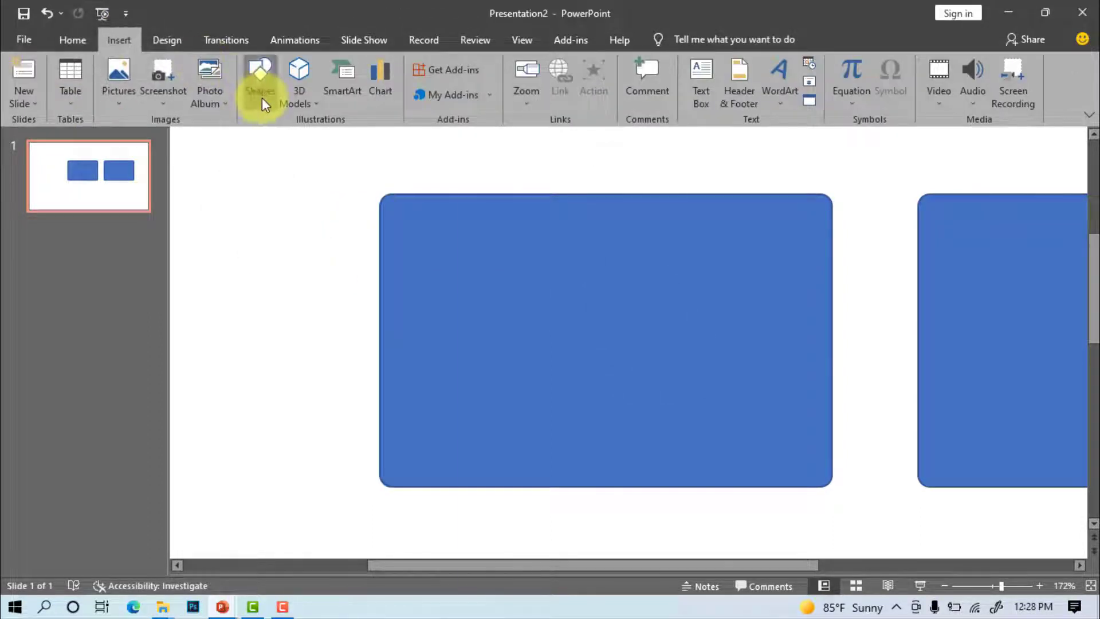
{"action": "left_click", "coordinate": [260, 86]}
{"action": "left_click", "coordinate": [299, 137]}
{"action": "left_click_drag", "start_coordinate": [327, 184], "coordinate": [878, 253]}
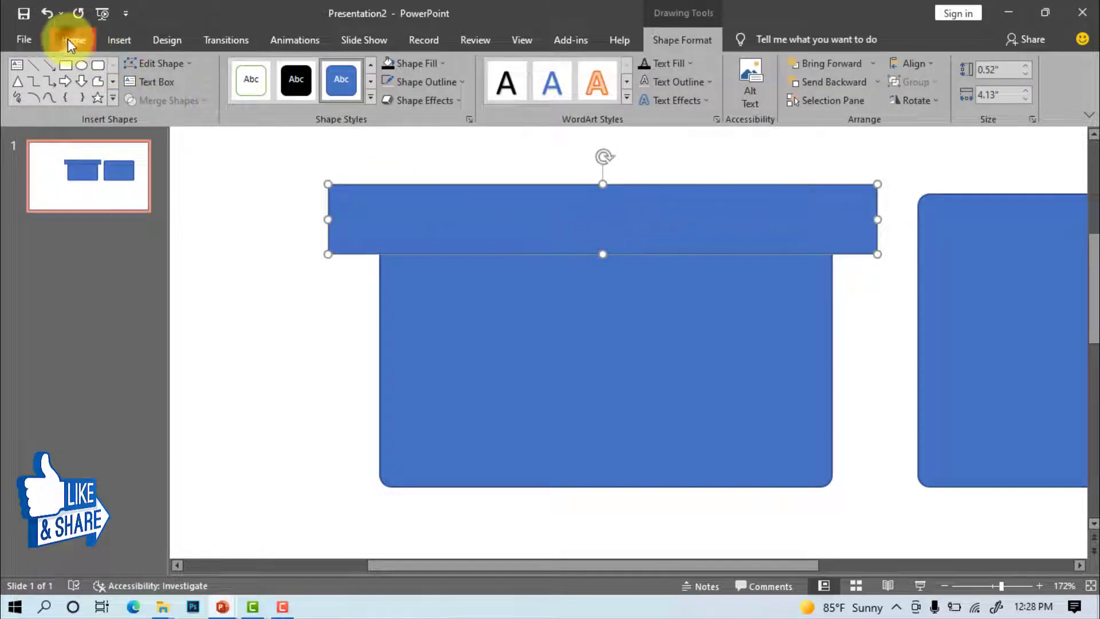
Paste a copy of the bar onto the card's bottom edge and select the card with both bars
{"action": "left_click", "coordinate": [70, 39]}
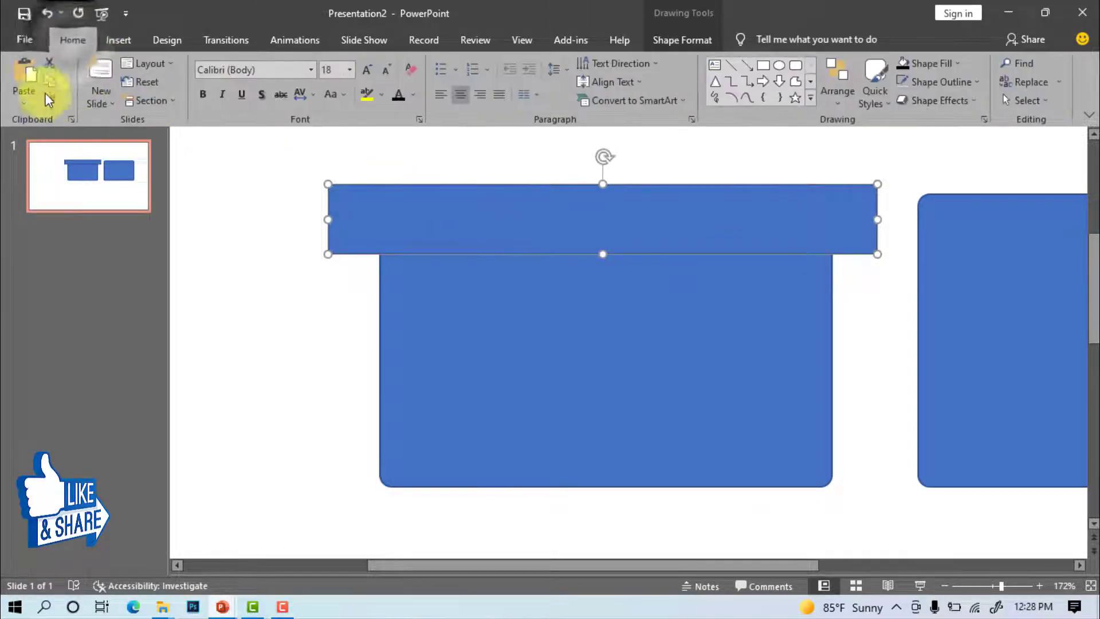
{"action": "left_click", "coordinate": [27, 70]}
{"action": "left_click_drag", "start_coordinate": [627, 245], "coordinate": [865, 467]}
{"action": "left_click", "coordinate": [859, 462]}
{"action": "key", "text": "shift"}
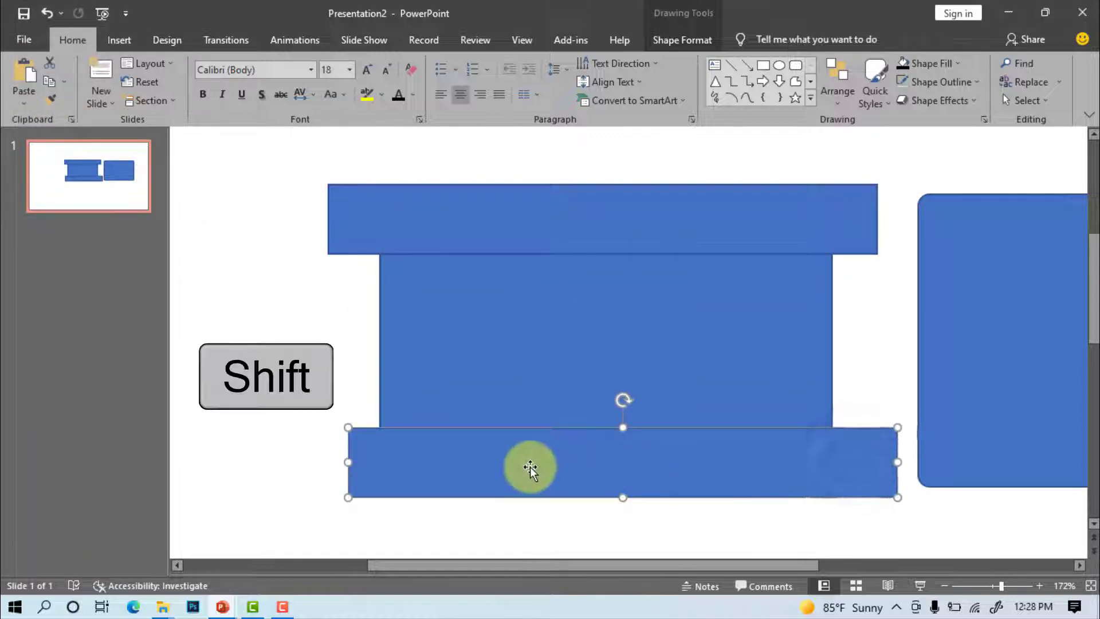
{"action": "left_click", "coordinate": [499, 384], "text": "shift"}
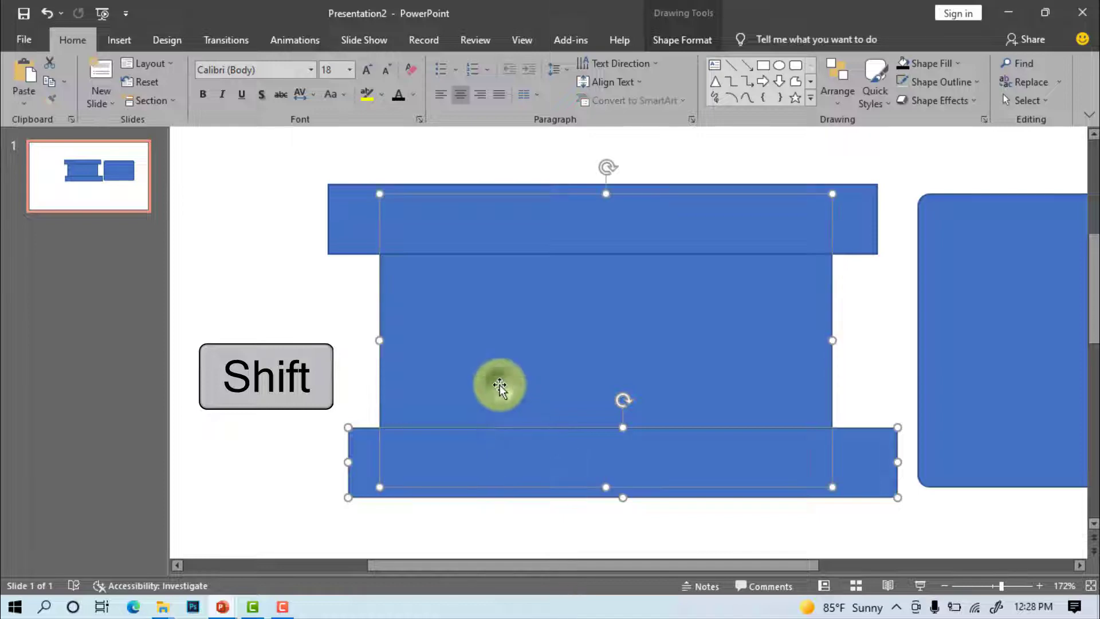
{"action": "left_click", "coordinate": [352, 205], "text": "shift"}
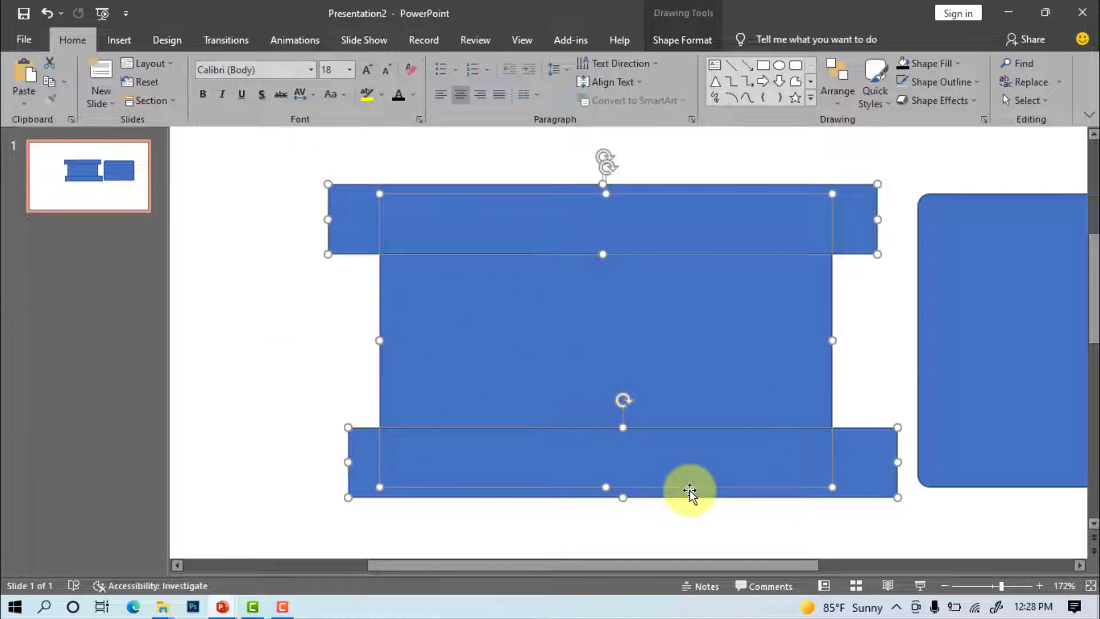
Fragment the card and bars into sections and delete the overhanging bar leftovers
{"action": "left_click", "coordinate": [674, 40]}
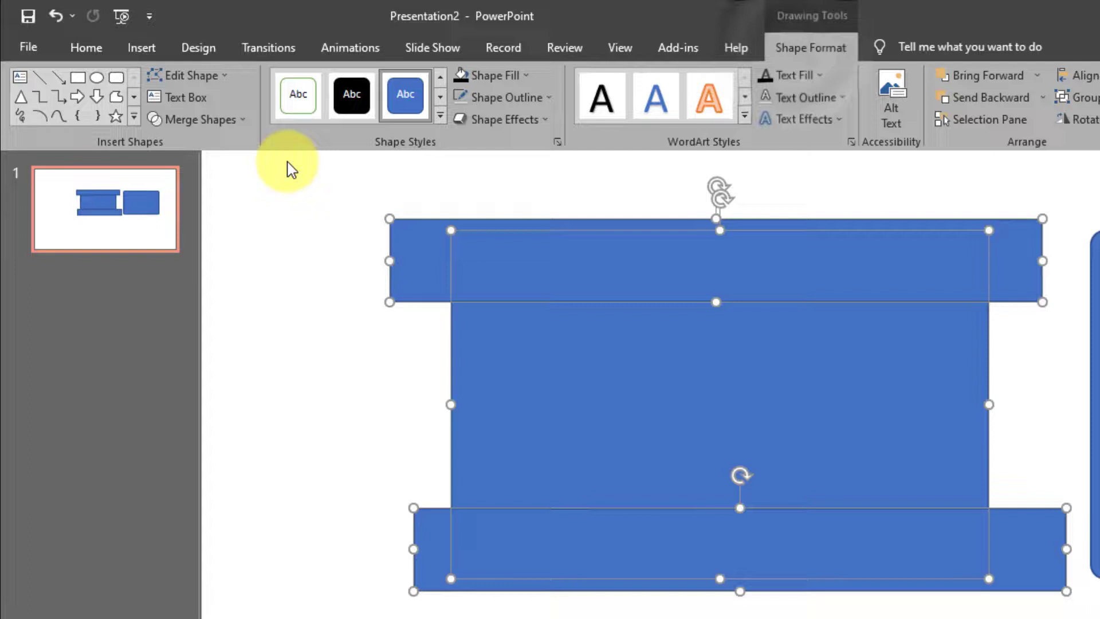
{"action": "left_click", "coordinate": [206, 119]}
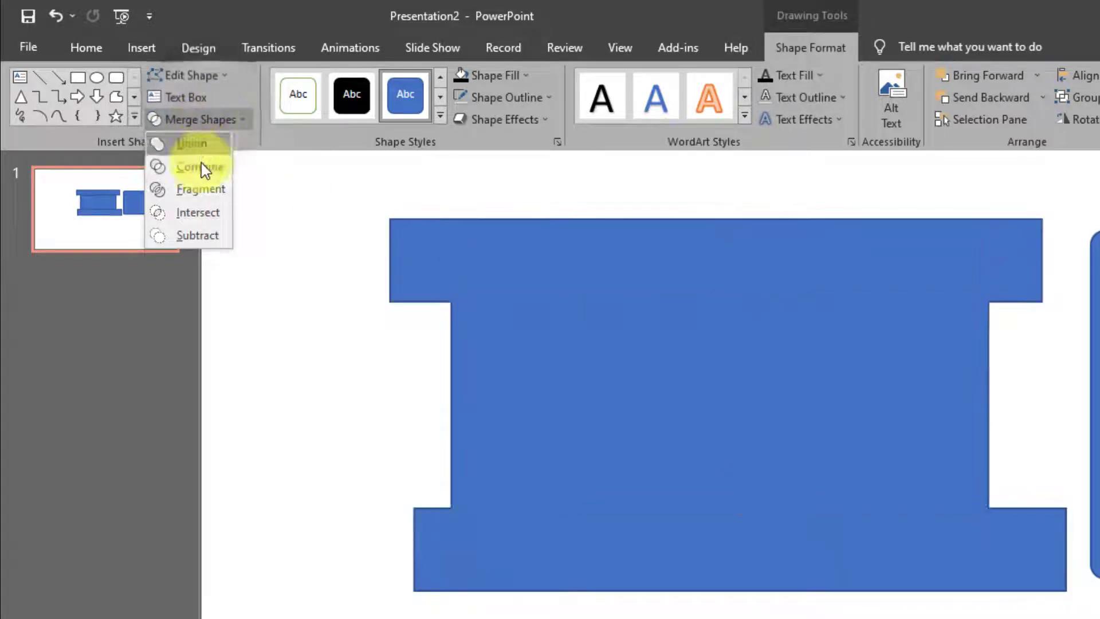
{"action": "left_click", "coordinate": [201, 190]}
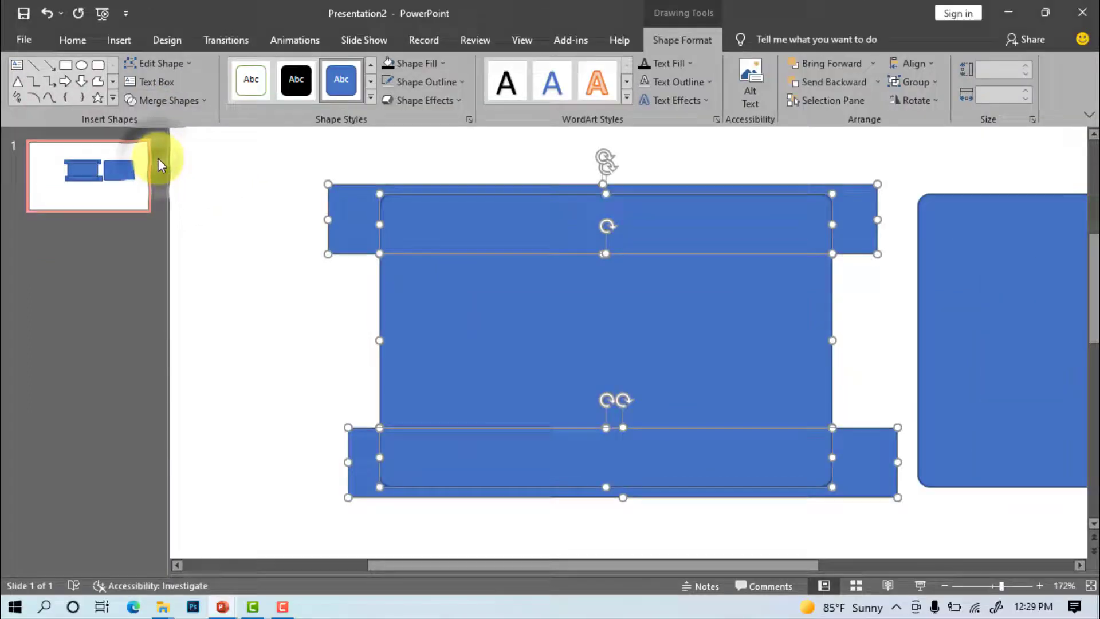
{"action": "left_click", "coordinate": [303, 250]}
{"action": "left_click", "coordinate": [335, 202]}
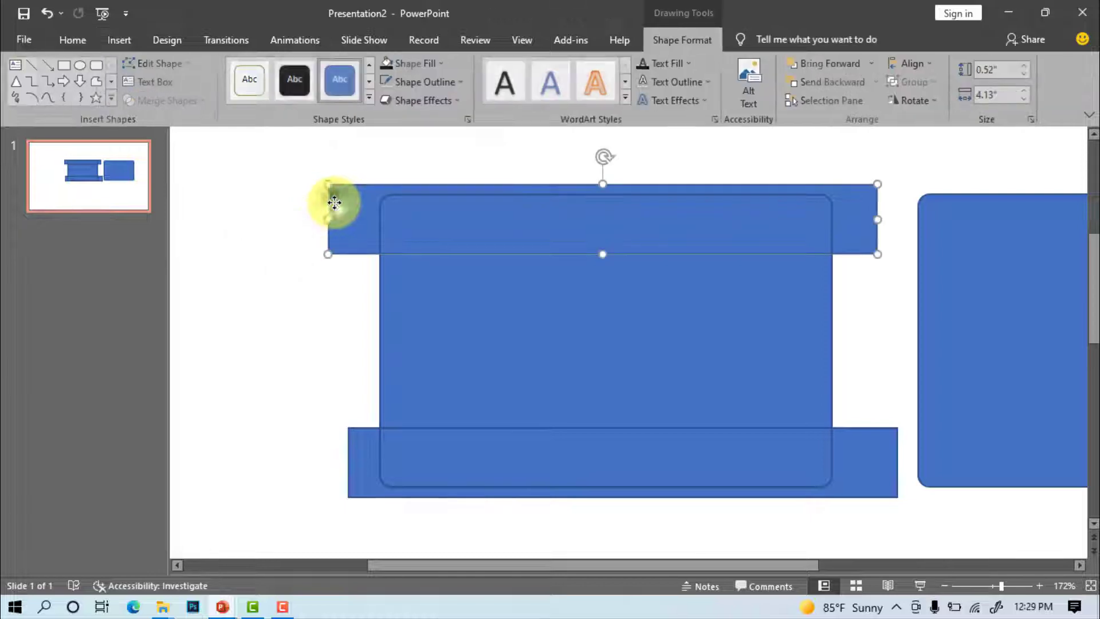
{"action": "key", "text": "Delete"}
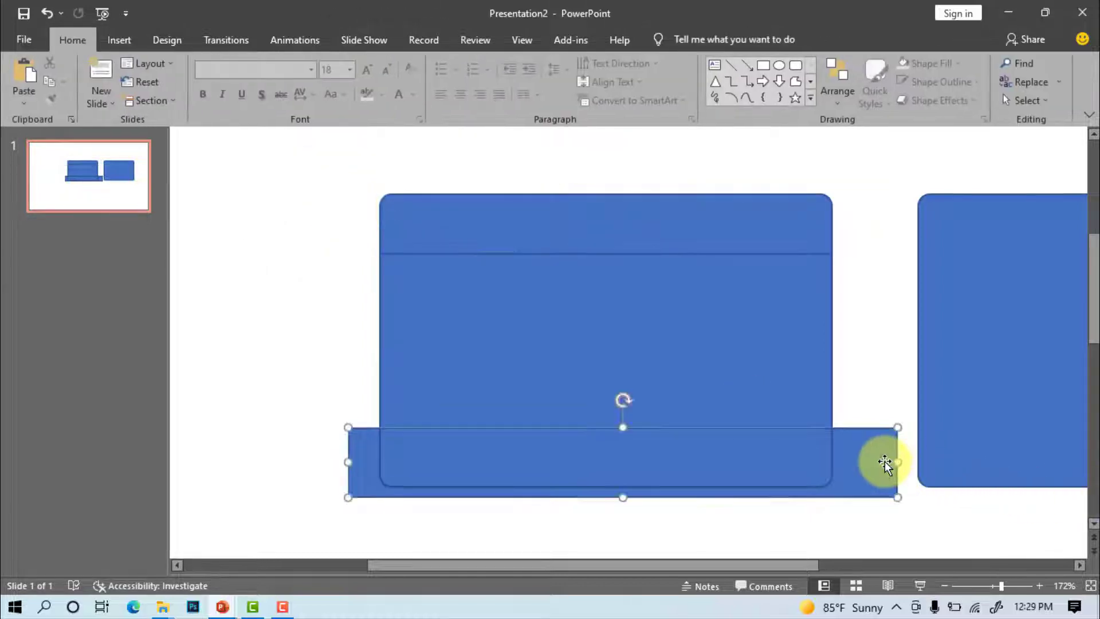
{"action": "key", "text": "Delete"}
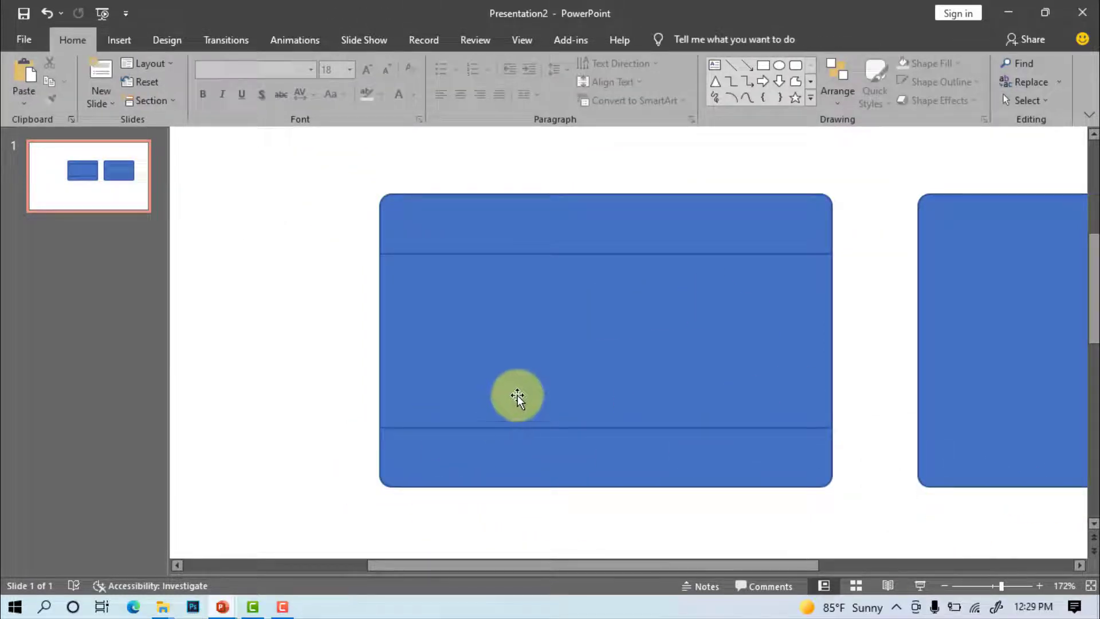
Fill the card's middle section light green and its top and bottom bars light blue
{"action": "left_click", "coordinate": [550, 355]}
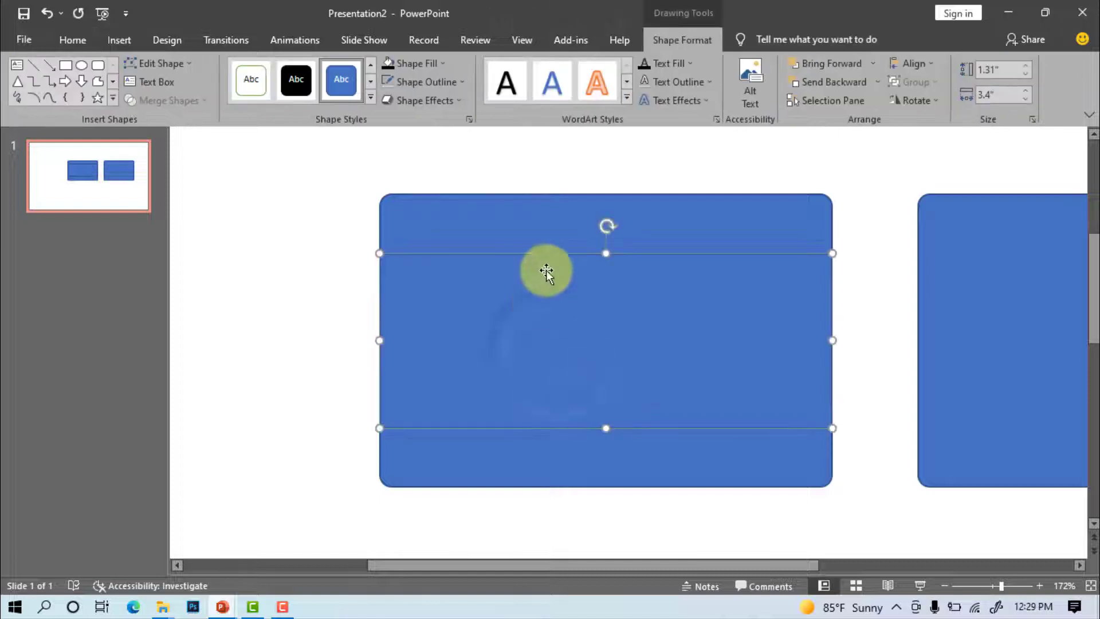
{"action": "left_click", "coordinate": [450, 67]}
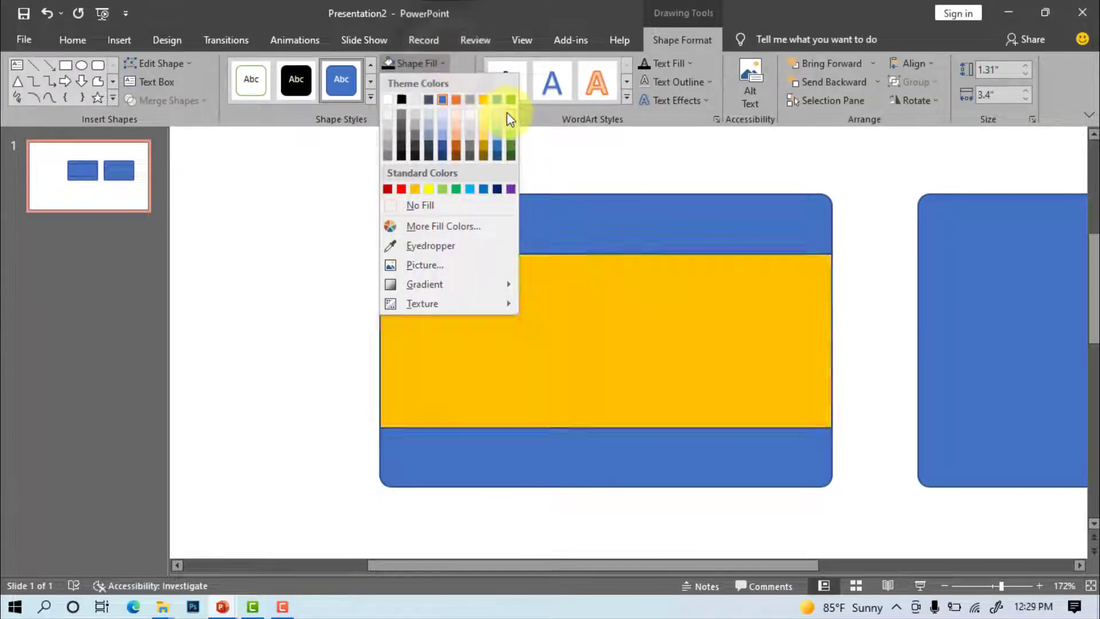
{"action": "left_click", "coordinate": [510, 112]}
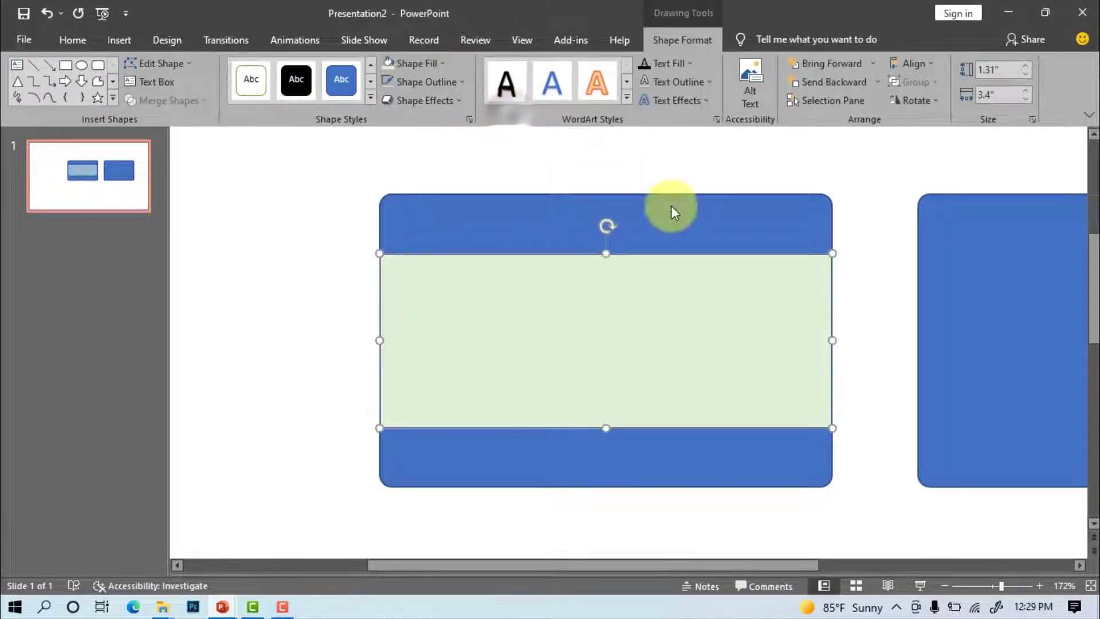
{"action": "left_click", "coordinate": [461, 213], "text": "shift"}
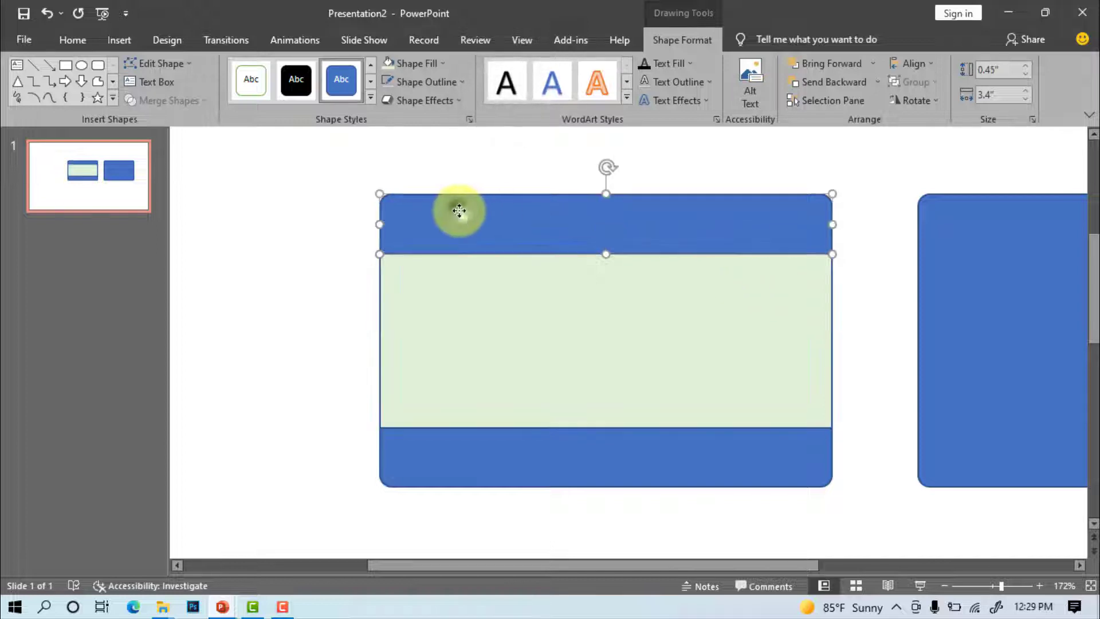
{"action": "left_click", "coordinate": [528, 461], "text": "shift"}
{"action": "left_click", "coordinate": [451, 67]}
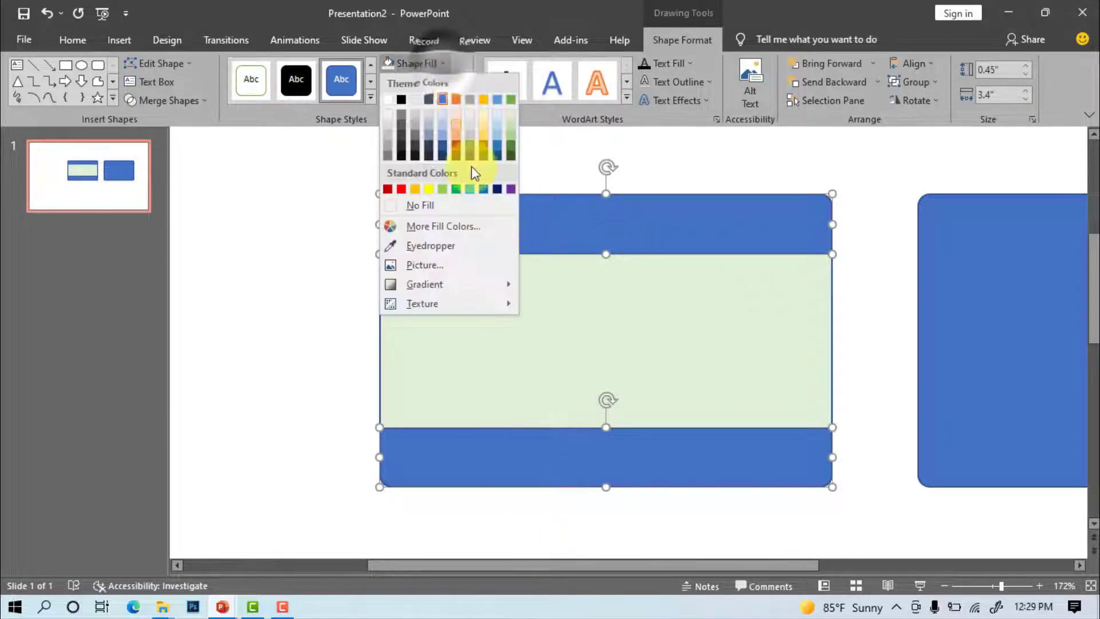
{"action": "left_click", "coordinate": [469, 190]}
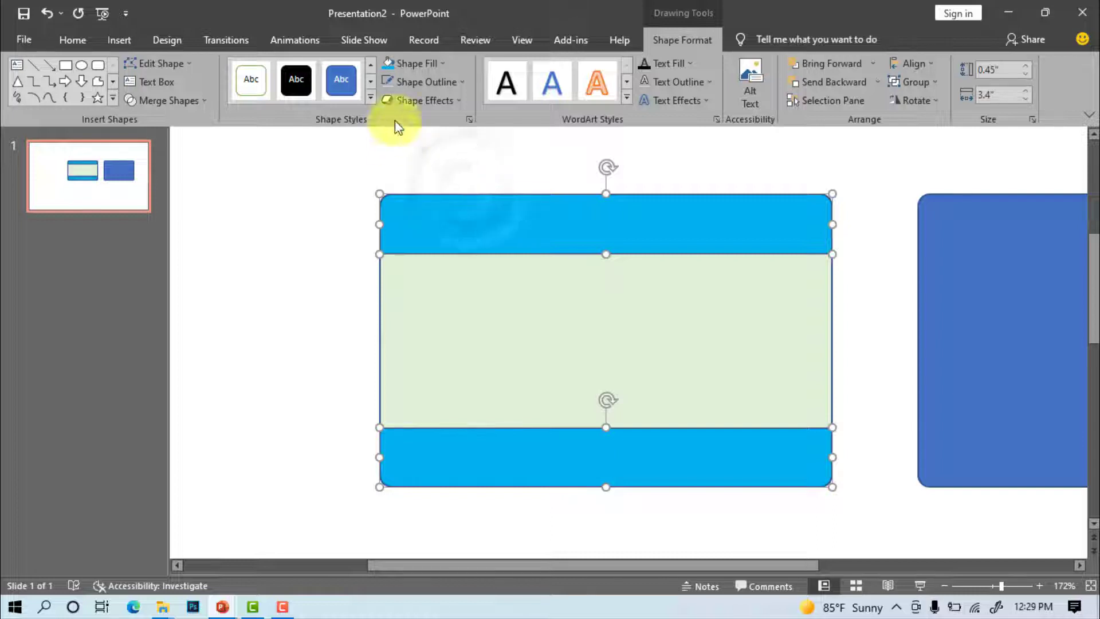
Set all three card sections to No Outline
{"action": "left_click", "coordinate": [496, 316], "text": "shift"}
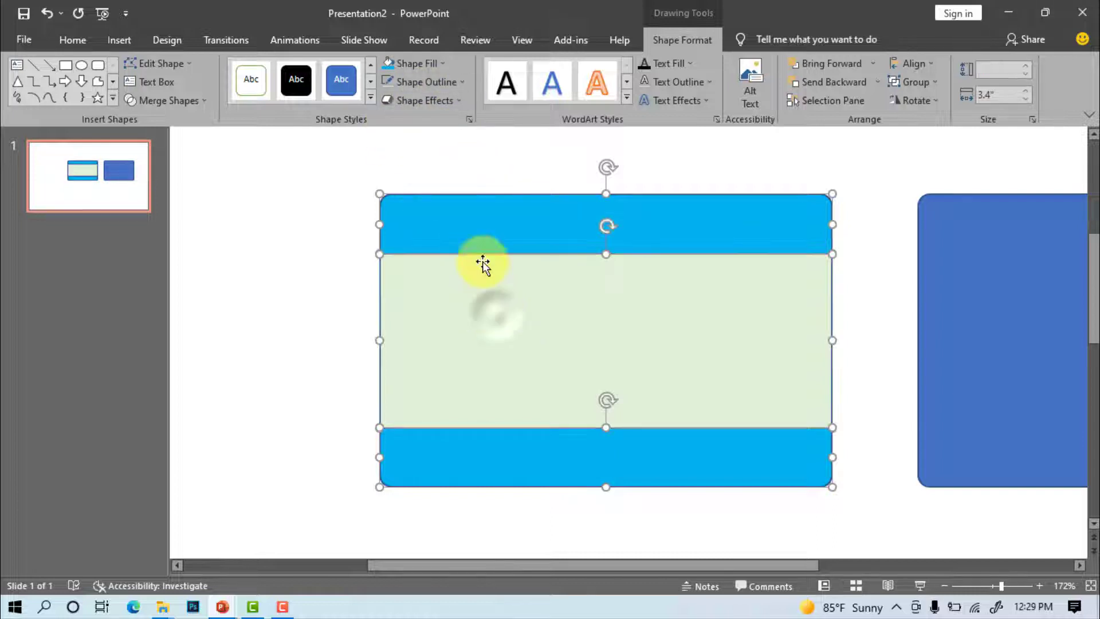
{"action": "left_click", "coordinate": [452, 81]}
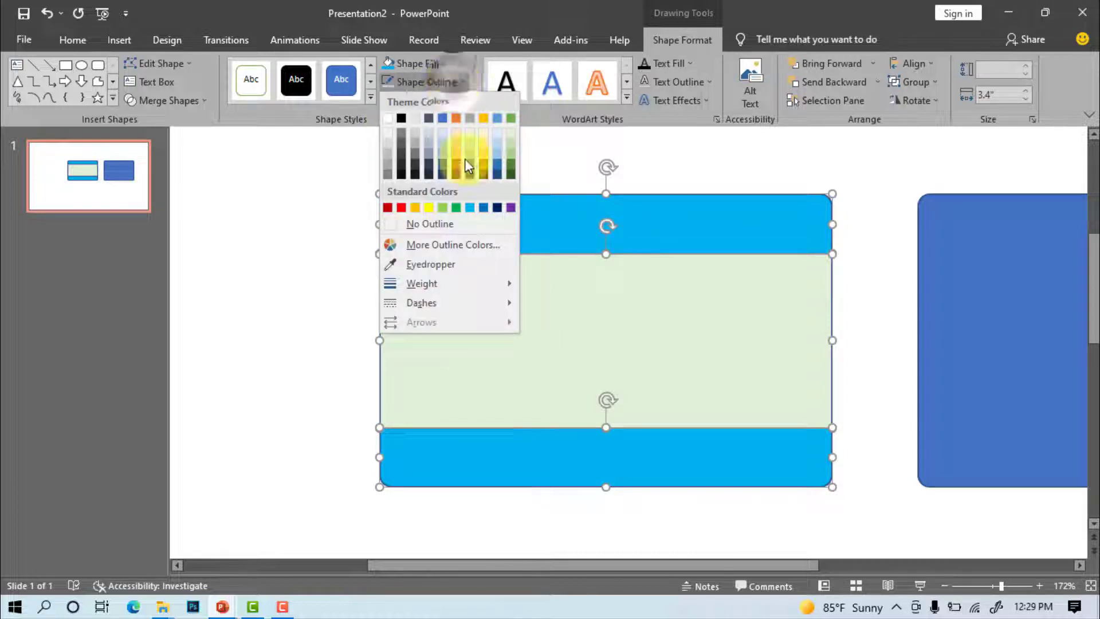
{"action": "left_click", "coordinate": [422, 224]}
{"action": "left_click", "coordinate": [865, 221]}
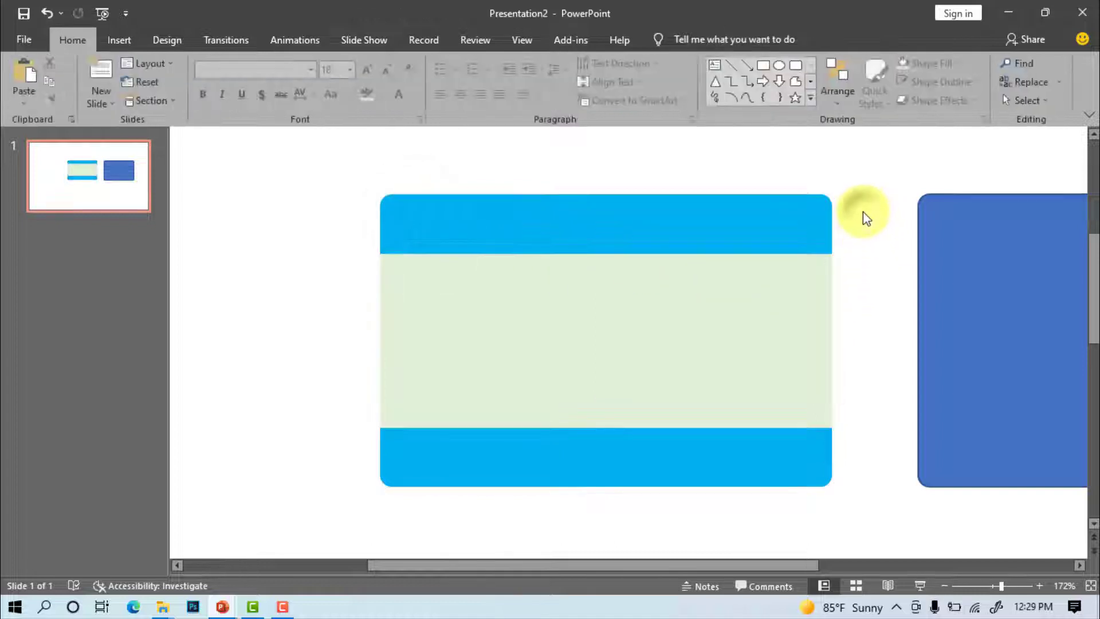
Group the top bar, green middle and bottom bar into one shape
{"action": "left_click", "coordinate": [613, 223], "text": "shift"}
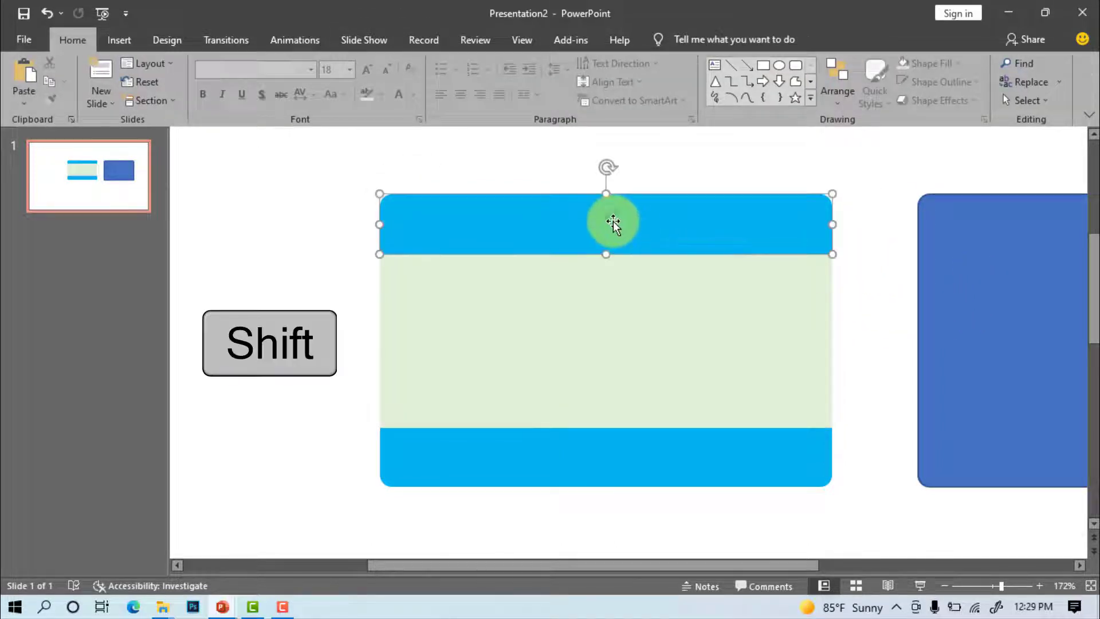
{"action": "left_click", "coordinate": [603, 320], "text": "shift"}
{"action": "left_click", "coordinate": [582, 459], "text": "shift"}
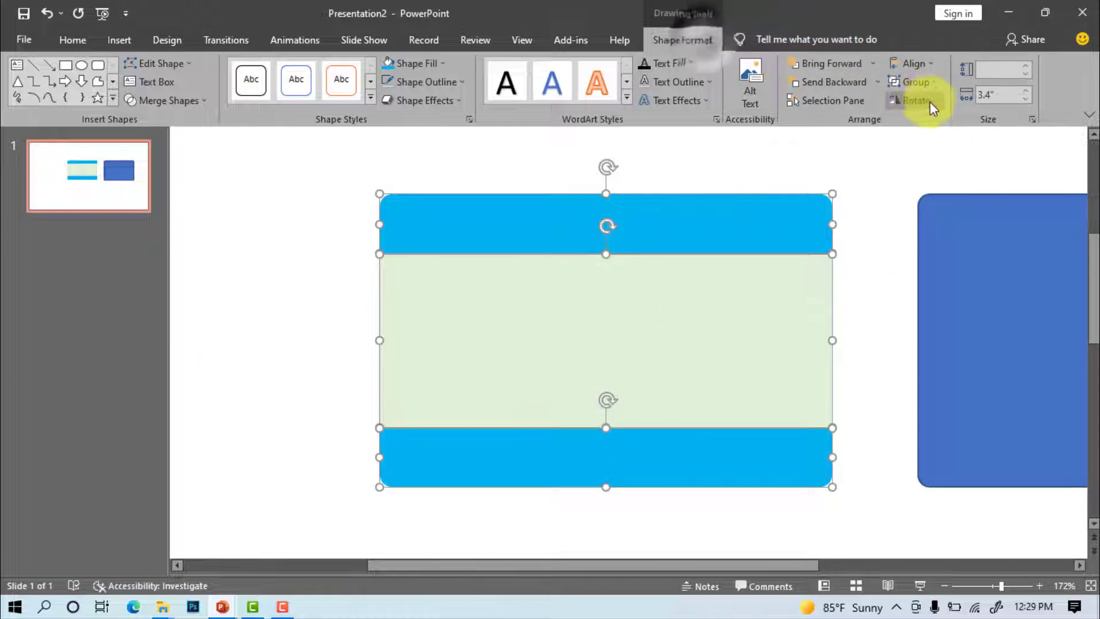
{"action": "left_click", "coordinate": [910, 81]}
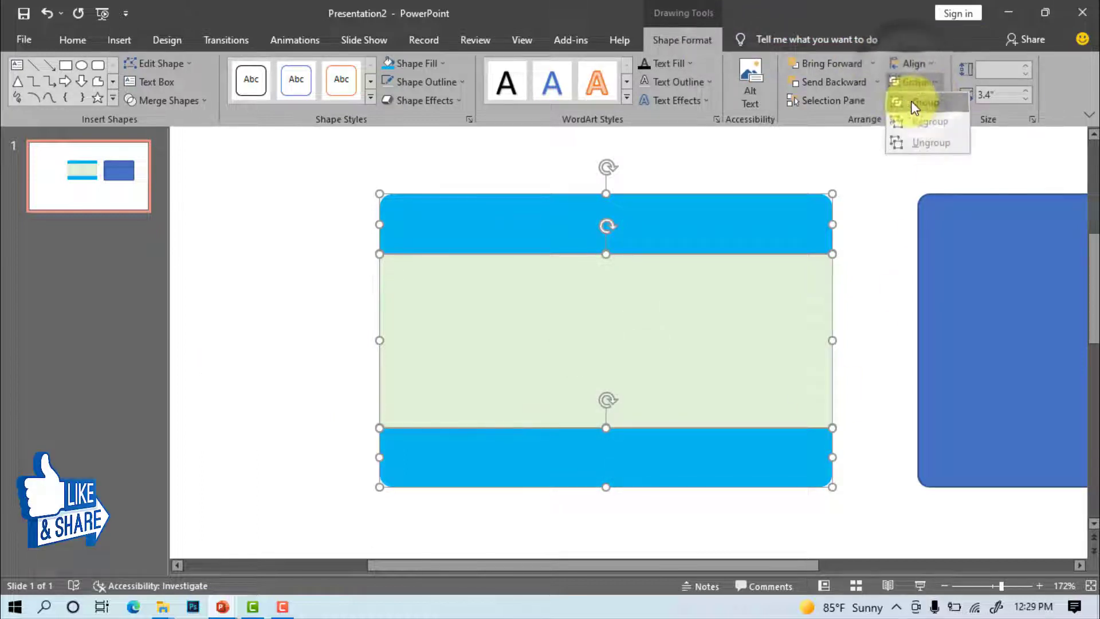
{"action": "left_click", "coordinate": [915, 104]}
Move the second rectangle over the card, set it to No Fill, and align it as a frame
{"action": "left_click", "coordinate": [971, 292]}
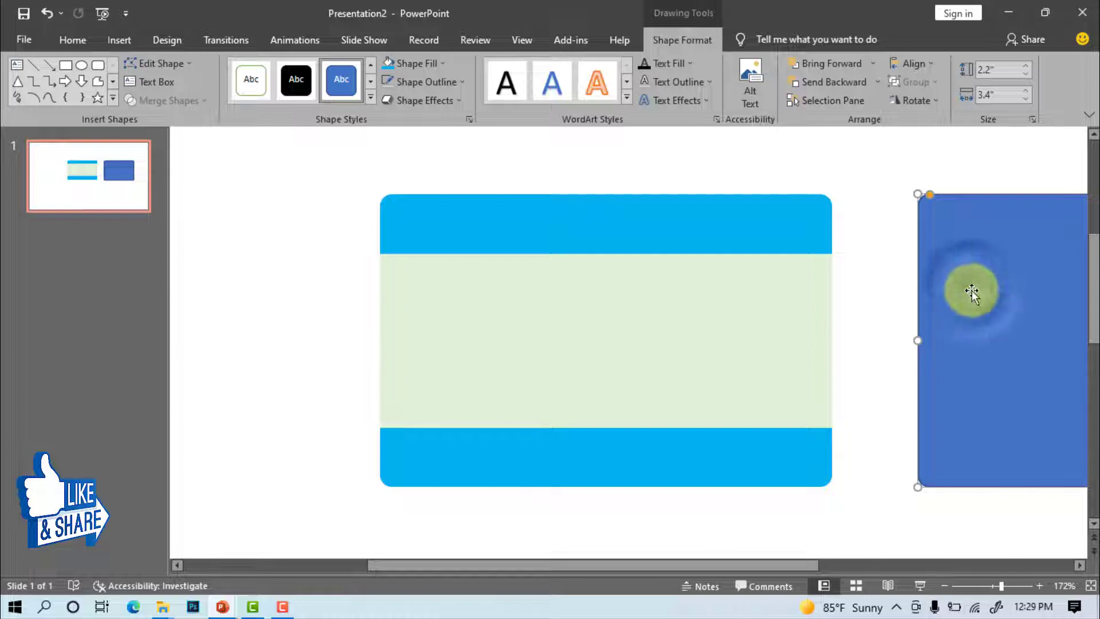
{"action": "left_click_drag", "start_coordinate": [972, 292], "coordinate": [522, 284]}
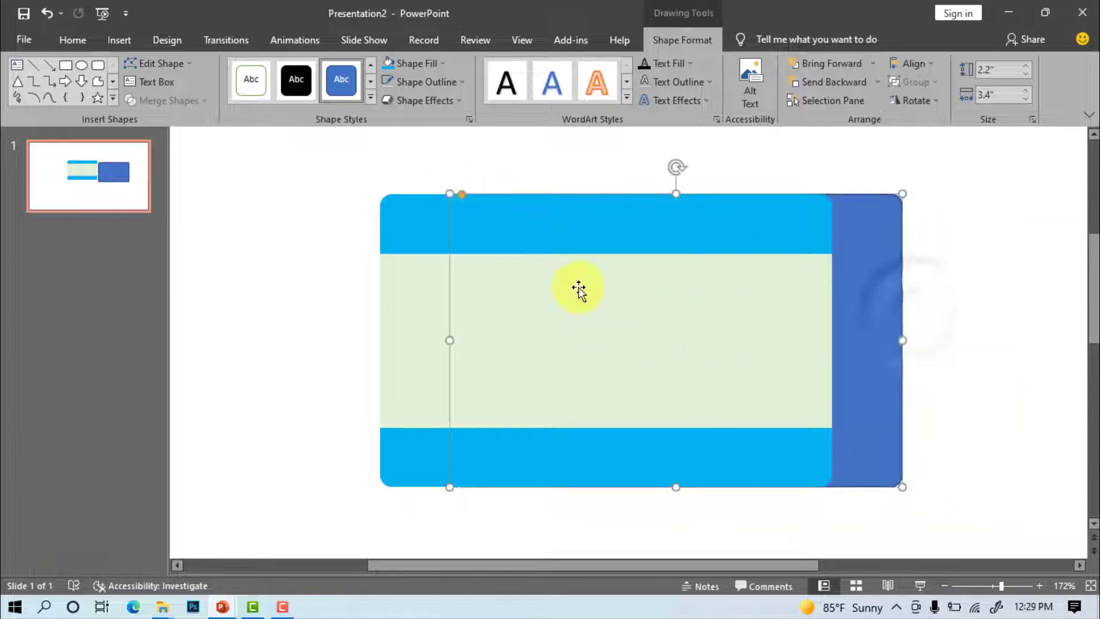
{"action": "left_click", "coordinate": [426, 61]}
{"action": "left_click", "coordinate": [420, 202]}
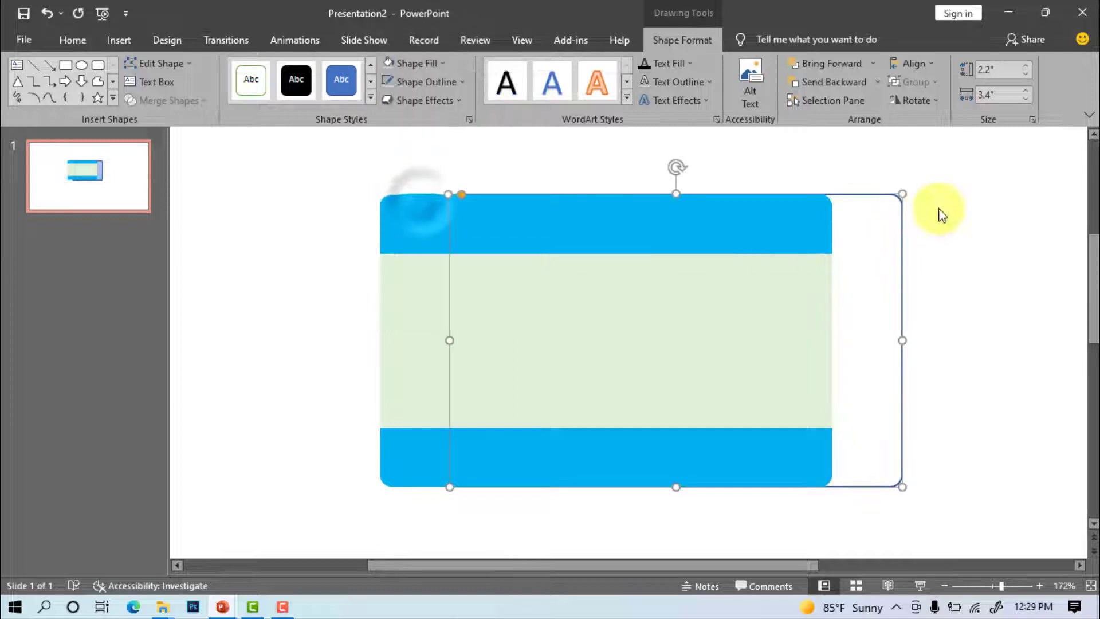
{"action": "left_click_drag", "start_coordinate": [863, 194], "coordinate": [776, 192]}
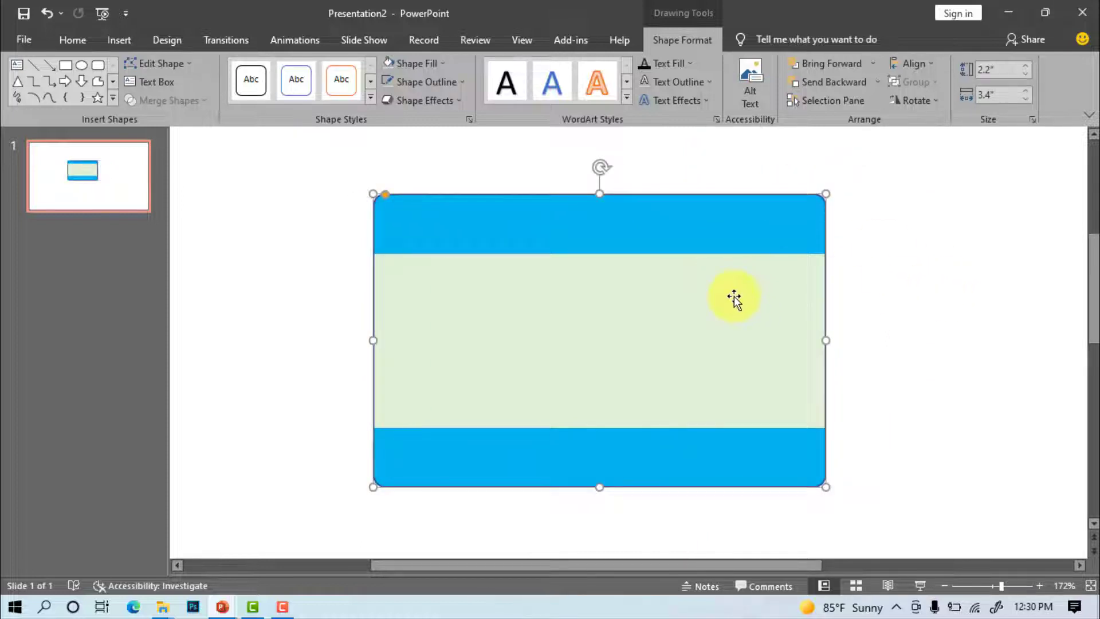
{"action": "left_click", "coordinate": [707, 304], "text": "shift"}
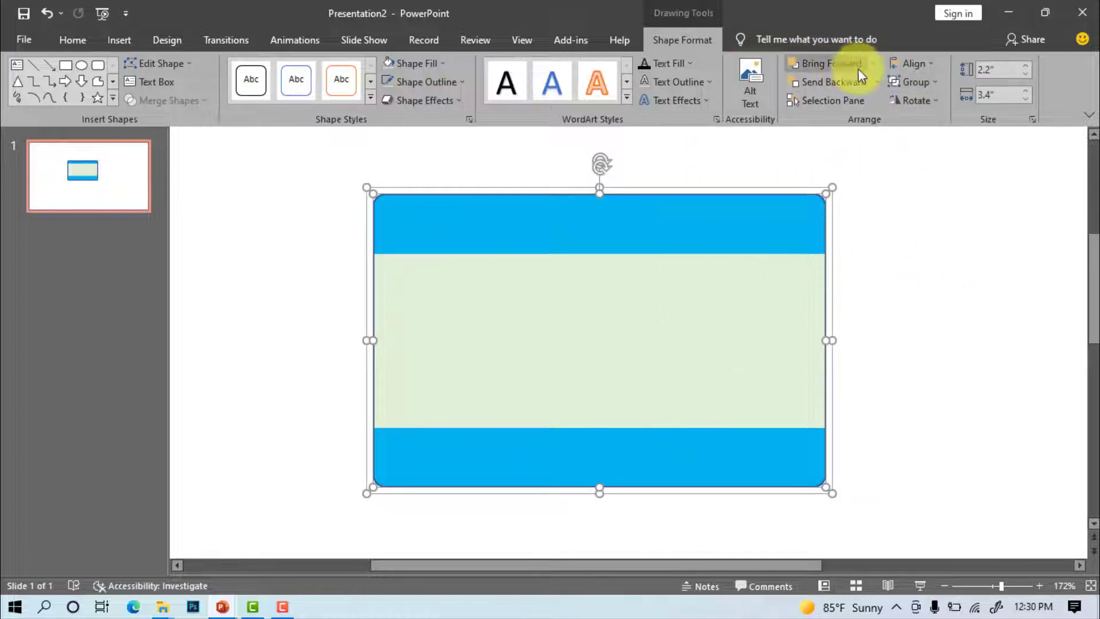
Group the outline frame with the banded card
{"action": "left_click", "coordinate": [914, 81]}
{"action": "left_click", "coordinate": [916, 100]}
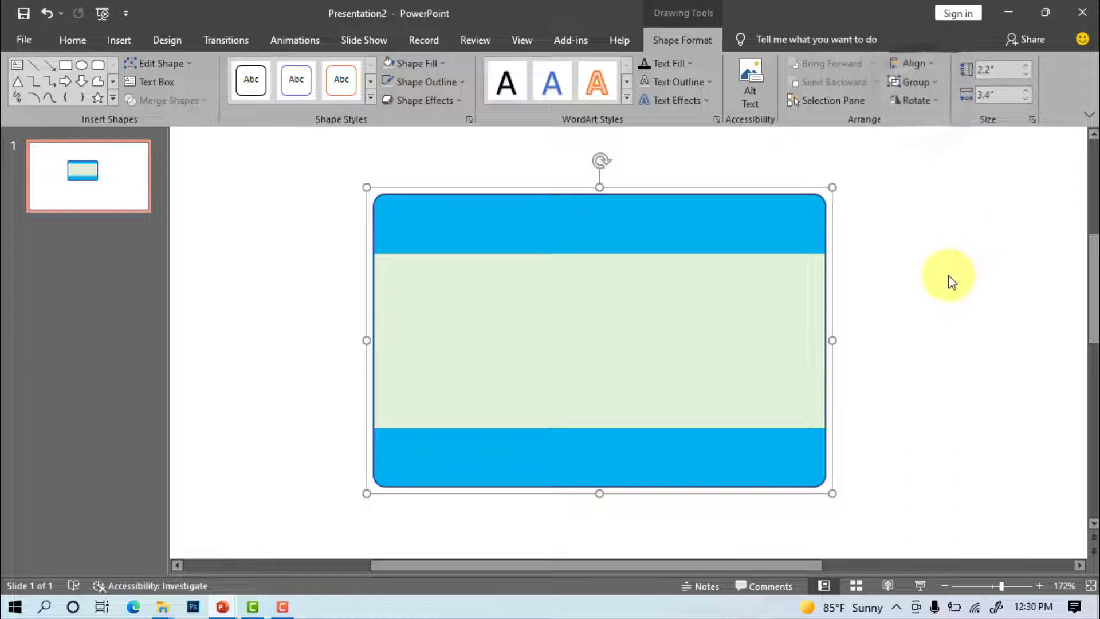
{"action": "left_click", "coordinate": [948, 281]}
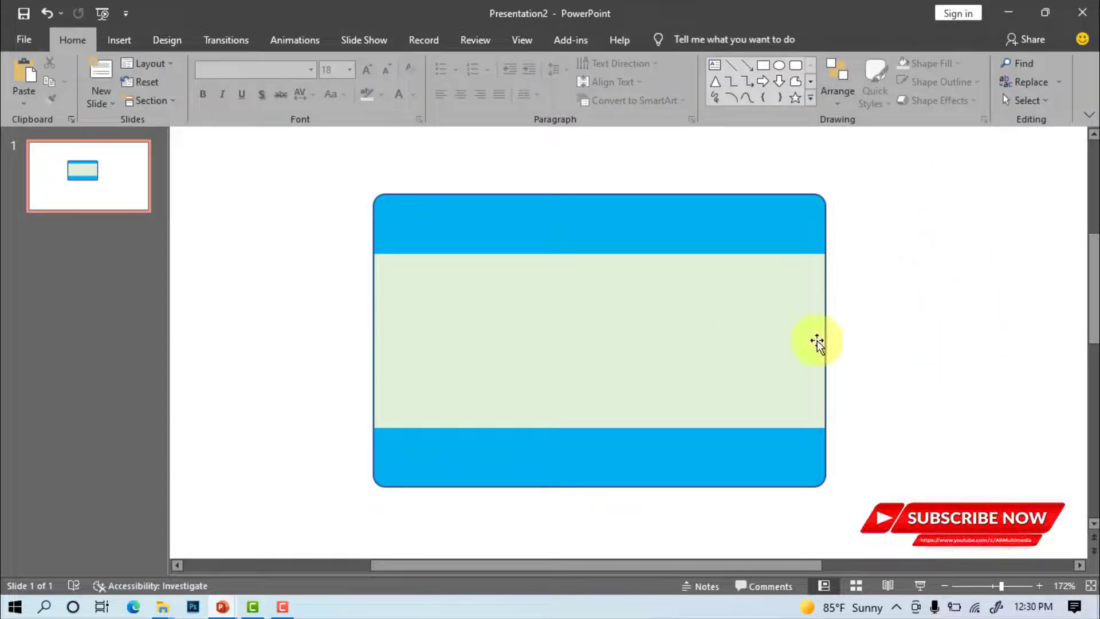
Insert plain-style WordArt and set it to 16 pt bold
{"action": "left_click", "coordinate": [119, 39]}
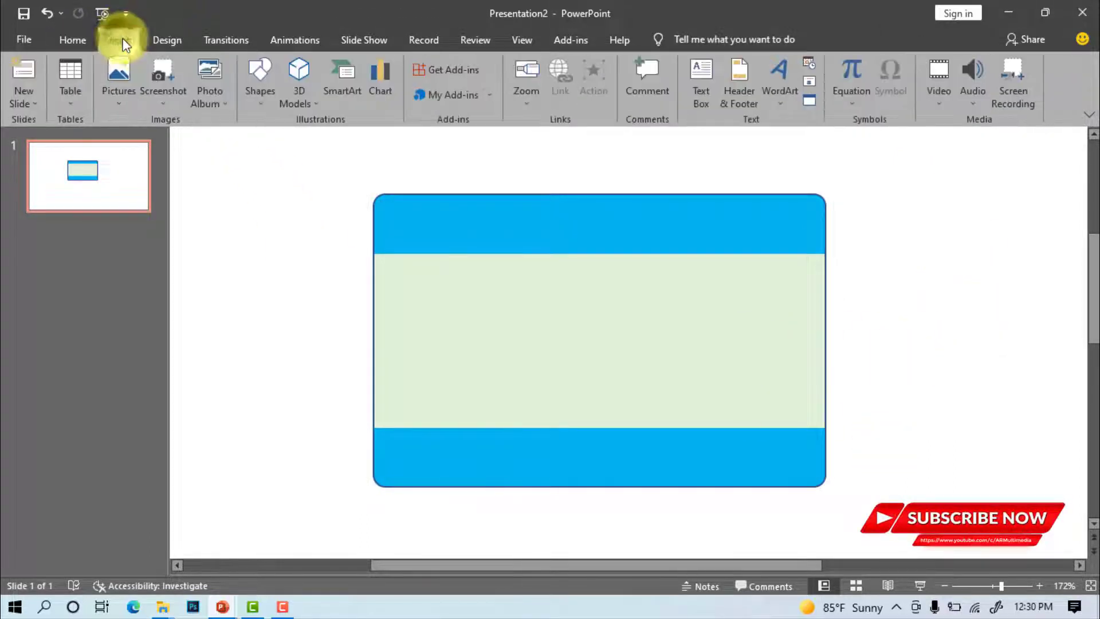
{"action": "left_click", "coordinate": [782, 81]}
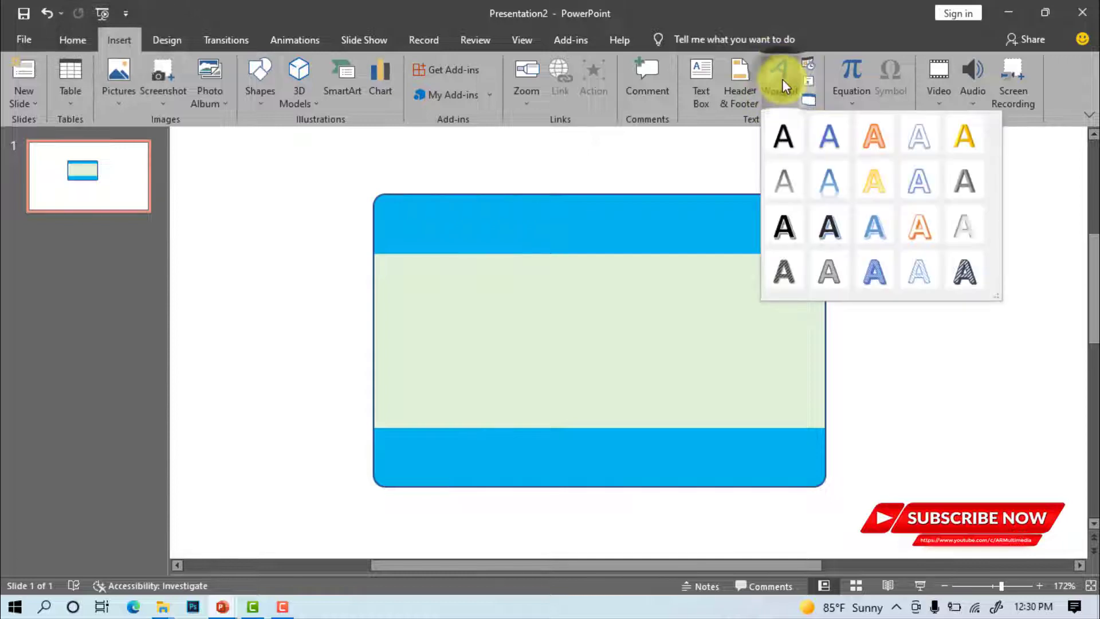
{"action": "left_click", "coordinate": [783, 139]}
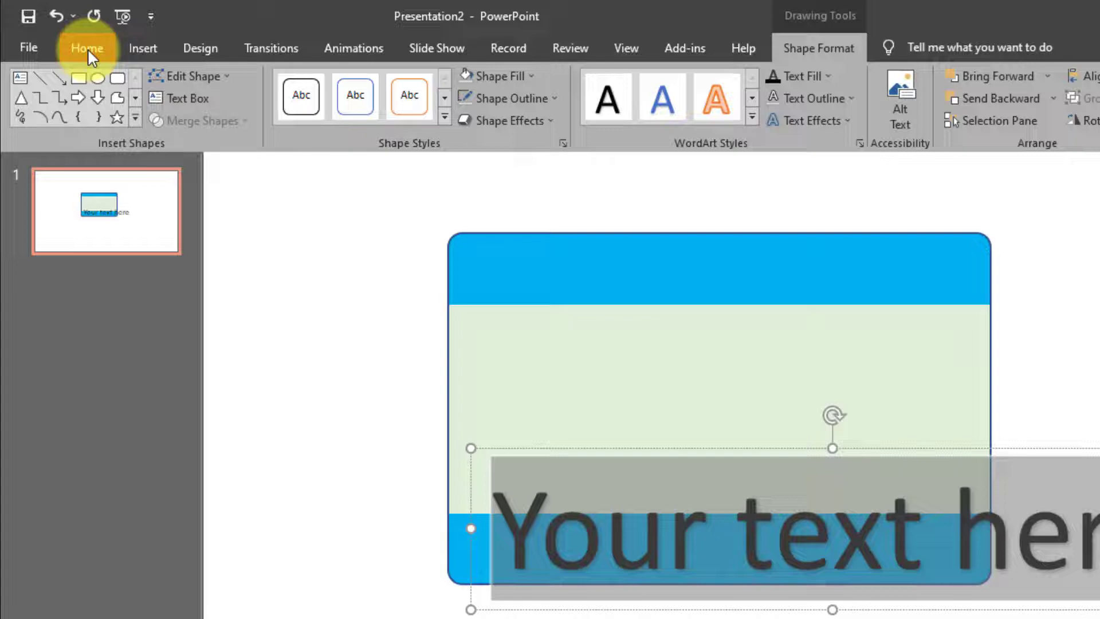
{"action": "left_click", "coordinate": [72, 40]}
{"action": "left_click", "coordinate": [419, 84]}
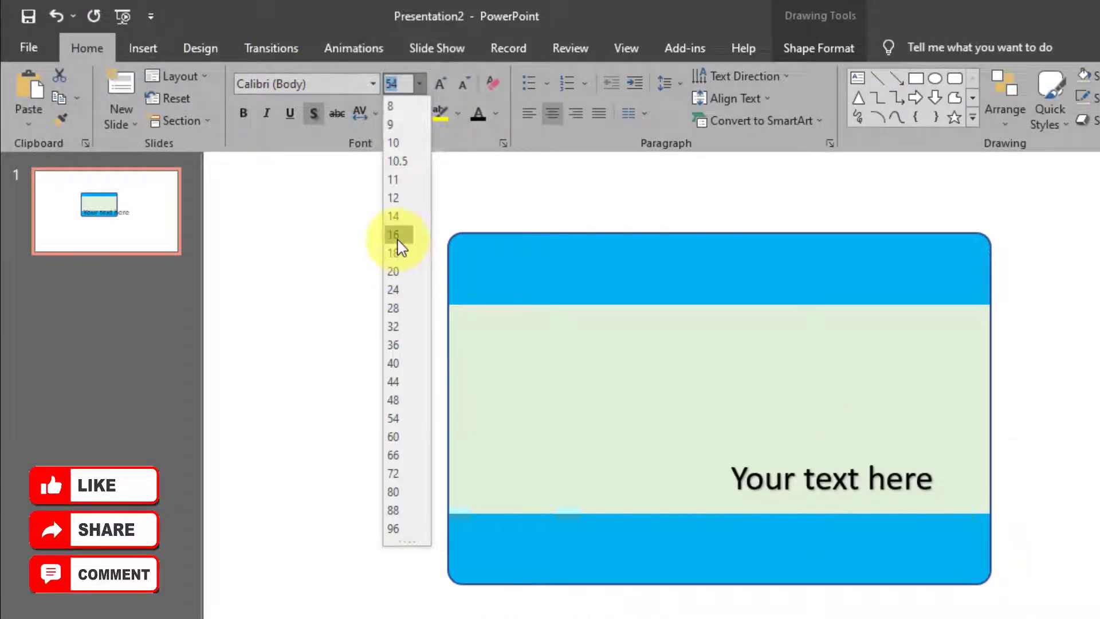
{"action": "left_click", "coordinate": [400, 245]}
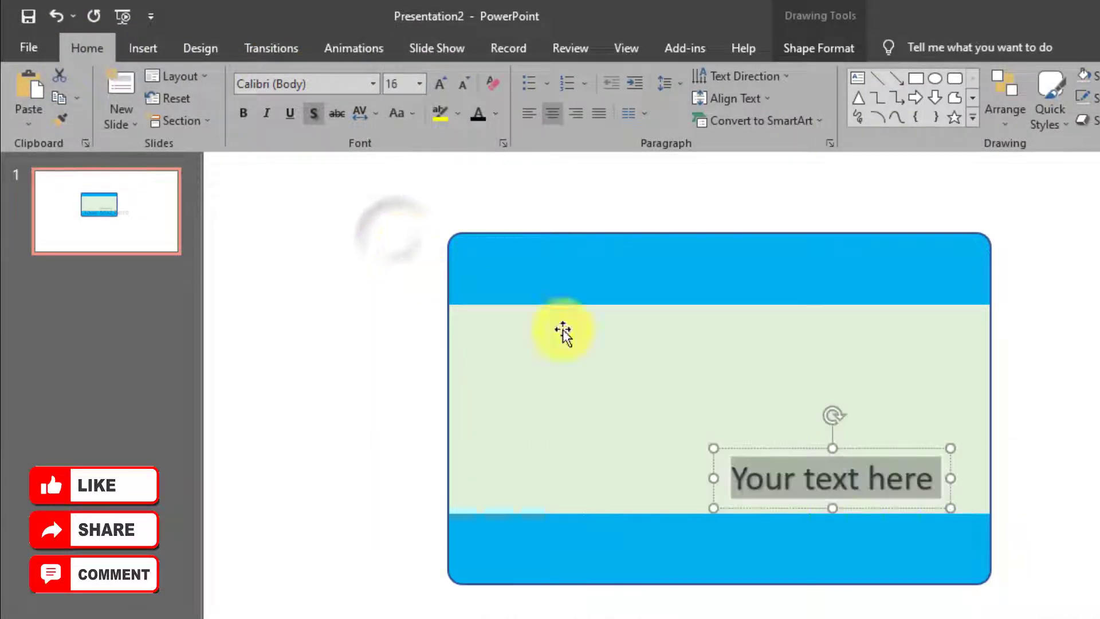
{"action": "left_click", "coordinate": [246, 113]}
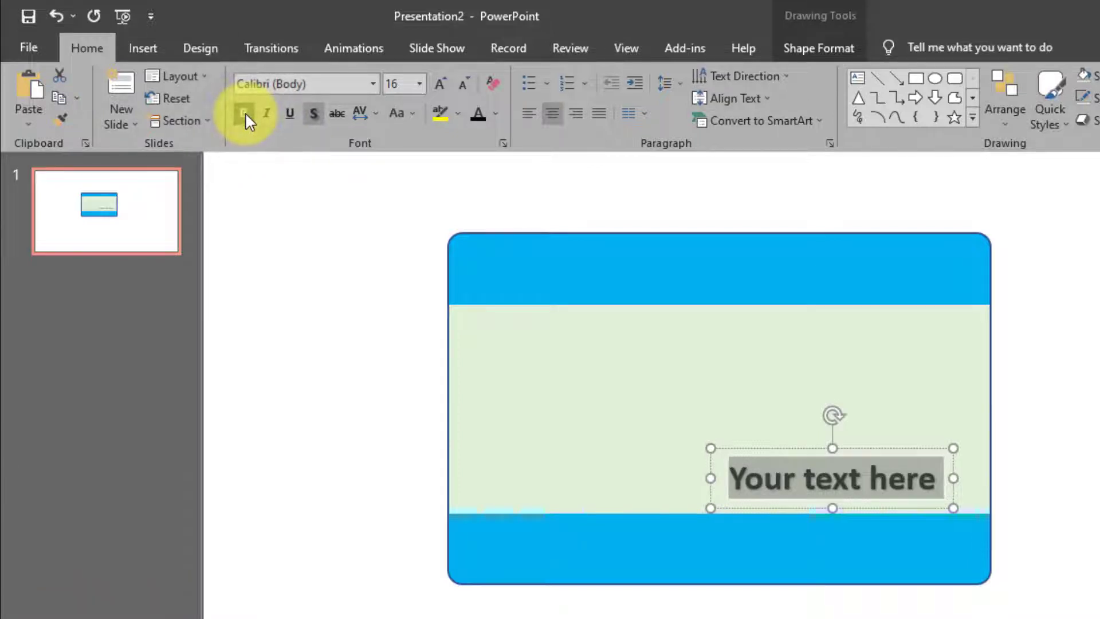
Give the WordArt a dark fill and no outline, type 'AR MULTIMEDIA COMPUTER', and place it in the top band
{"action": "left_click", "coordinate": [803, 51]}
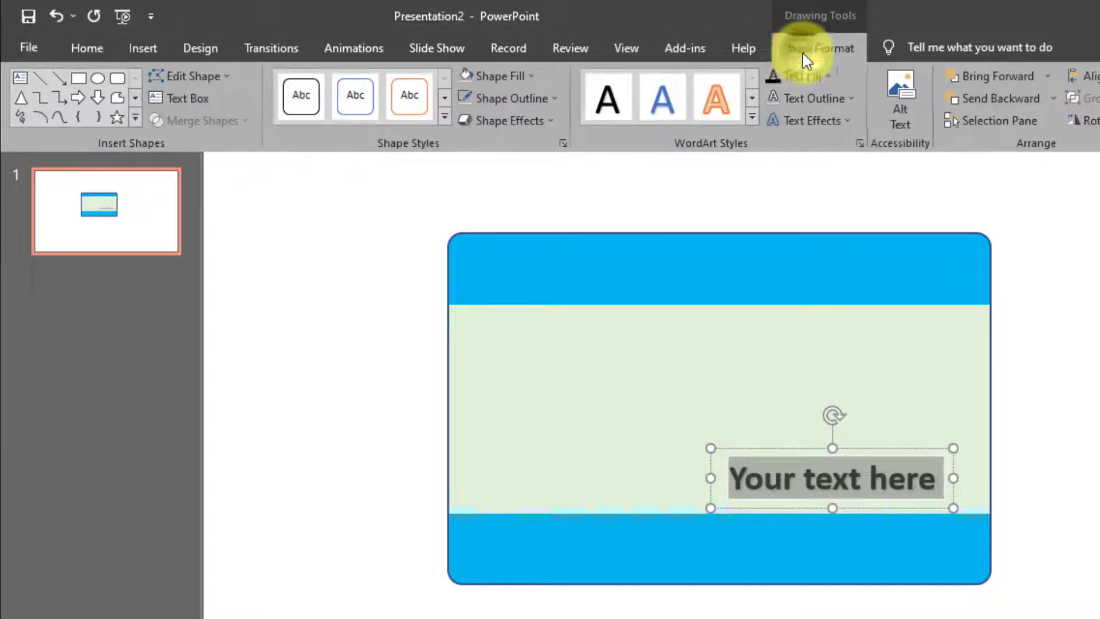
{"action": "left_click", "coordinate": [828, 75]}
{"action": "left_click", "coordinate": [788, 120]}
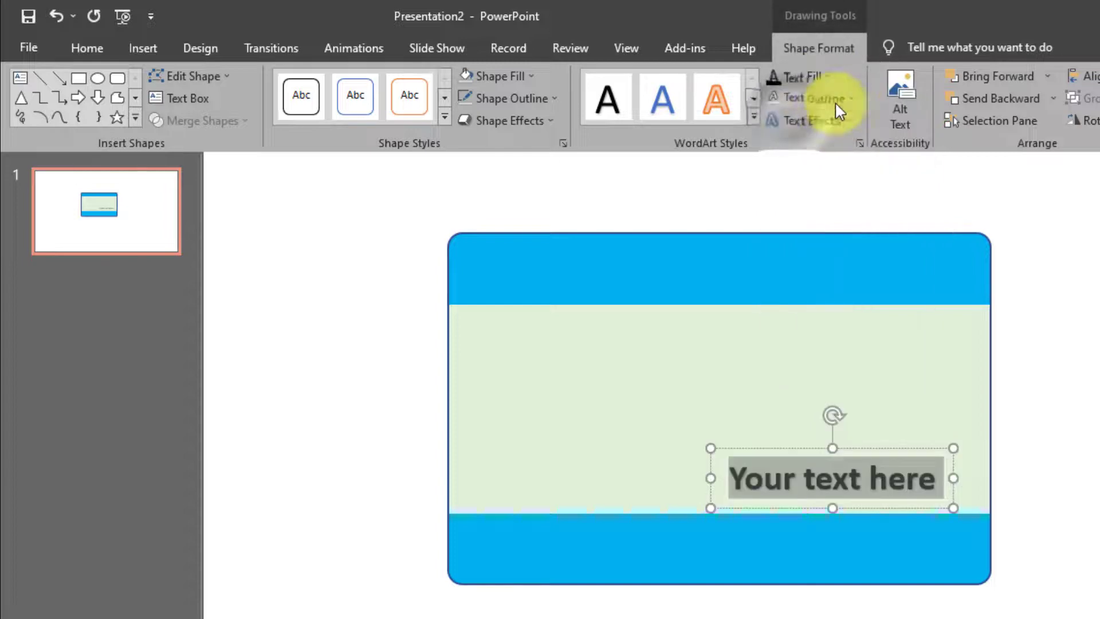
{"action": "left_click", "coordinate": [847, 98]}
{"action": "left_click", "coordinate": [824, 270]}
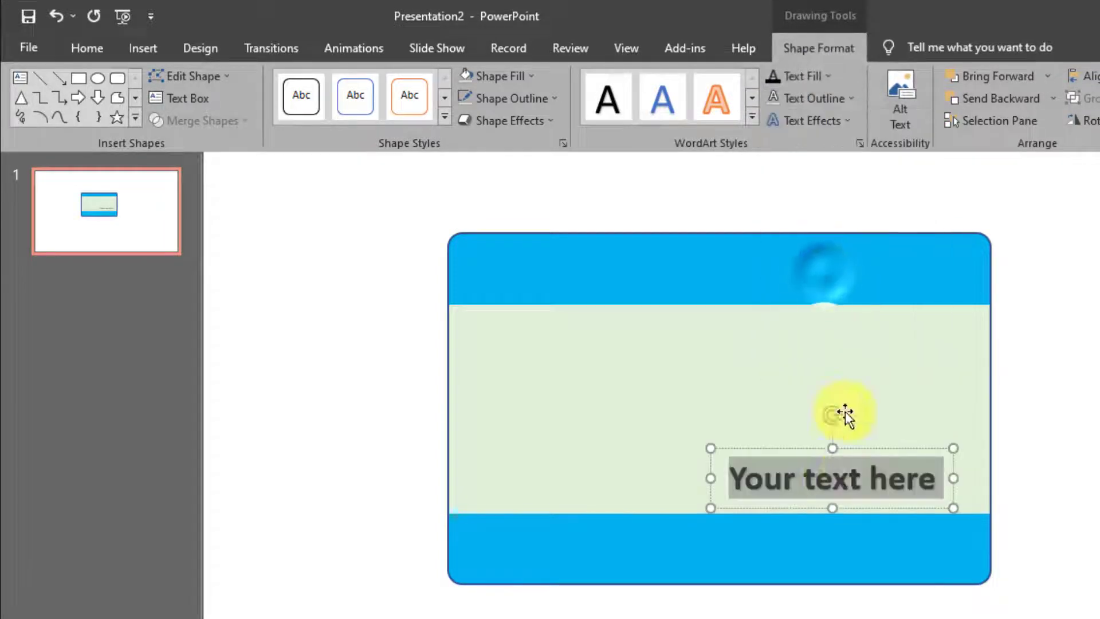
{"action": "type", "text": "AR MULTIMEDIA"}
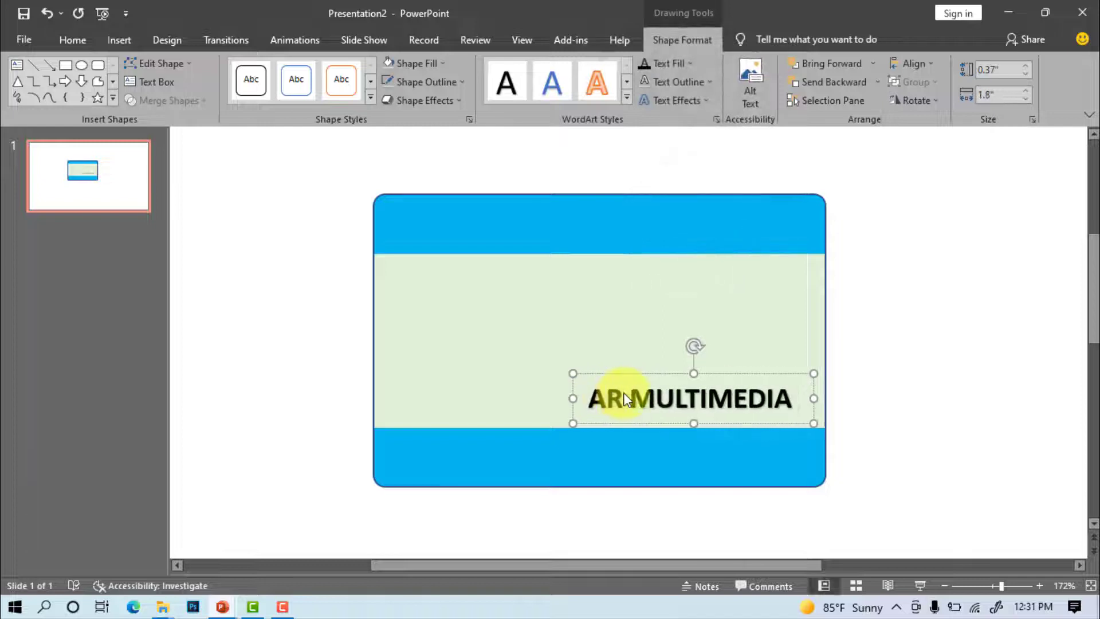
{"action": "type", "text": " COMPUTER"}
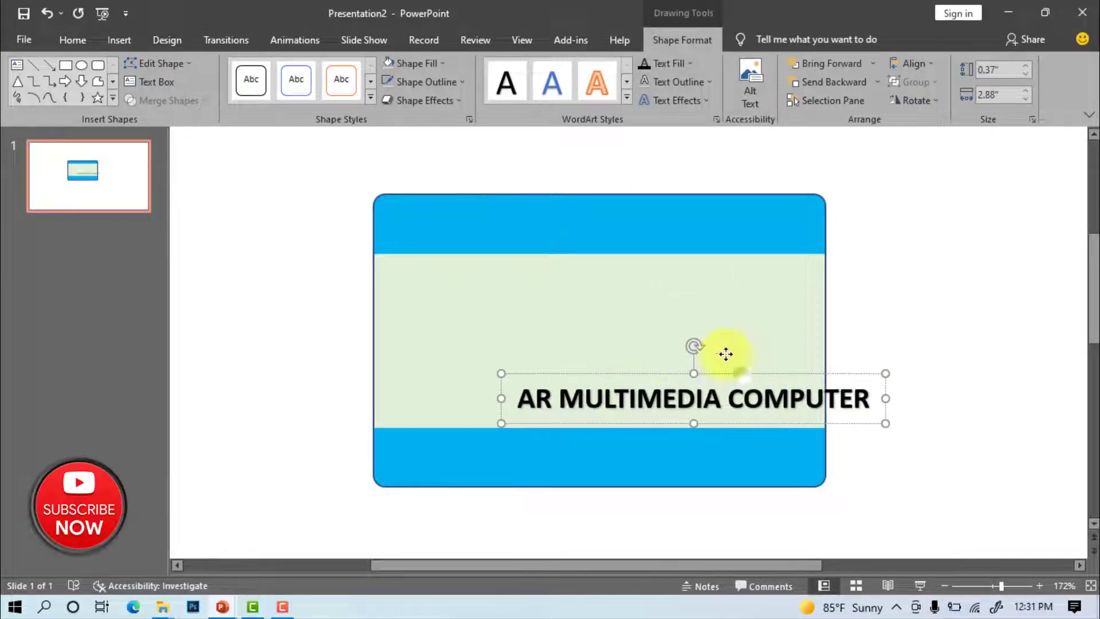
{"action": "left_click_drag", "start_coordinate": [715, 344], "coordinate": [646, 187]}
{"action": "left_click", "coordinate": [914, 256]}
Add a 10.5 pt text box with the institute's postal address just below the header title
{"action": "left_click", "coordinate": [120, 40]}
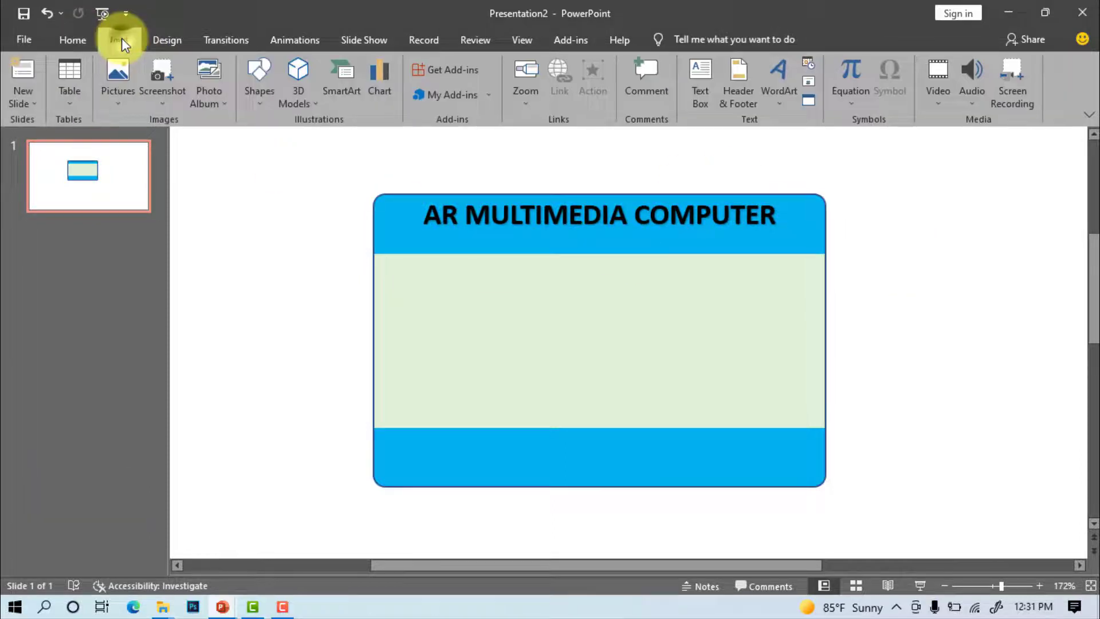
{"action": "left_click", "coordinate": [708, 86]}
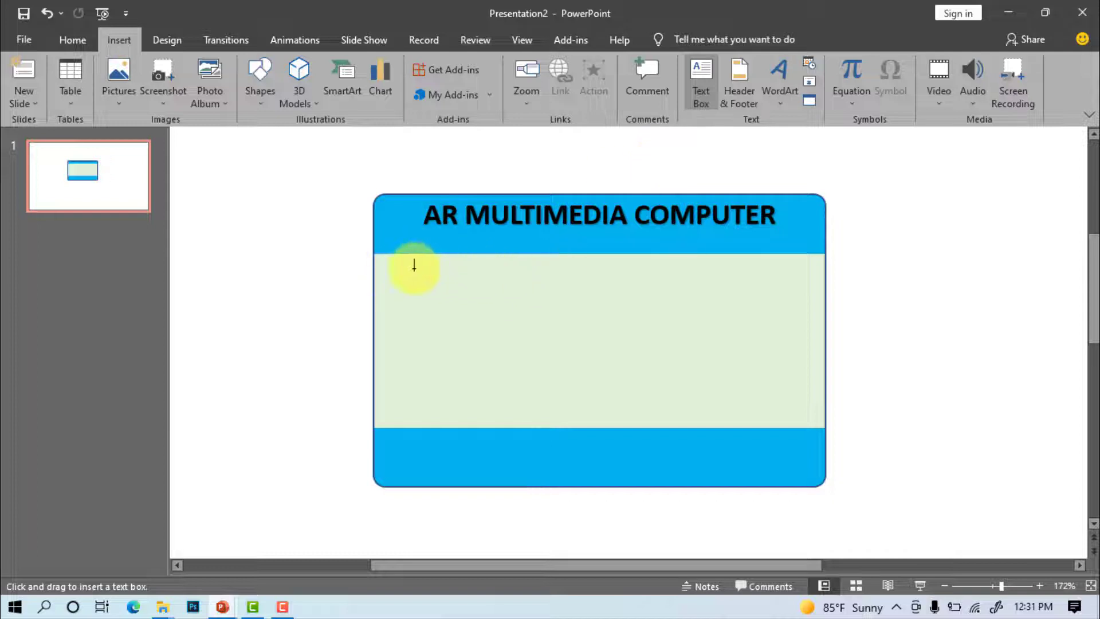
{"action": "left_click_drag", "start_coordinate": [590, 300], "coordinate": [792, 319]}
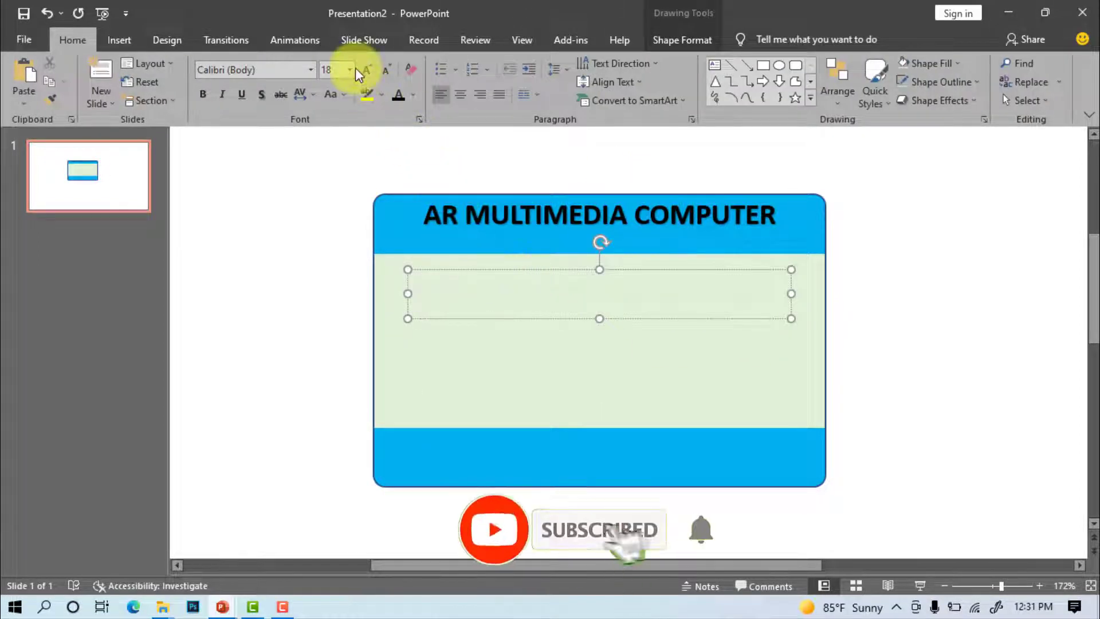
{"action": "left_click", "coordinate": [351, 68]}
{"action": "left_click", "coordinate": [332, 134]}
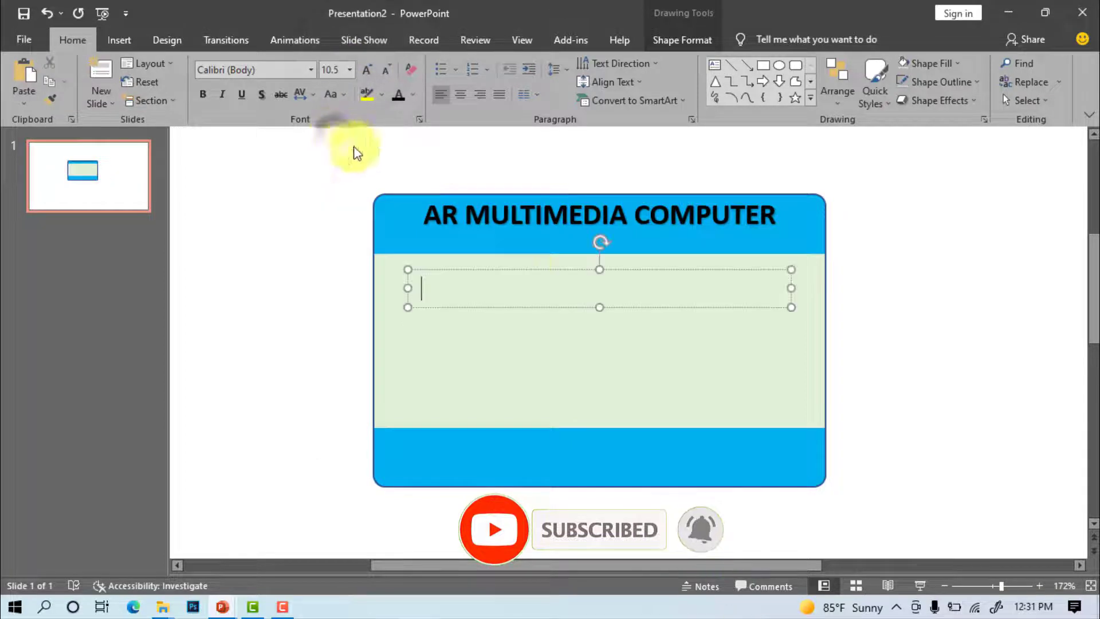
{"action": "type", "text": "Shahporan, Khadim Nagor Sylhet-"}
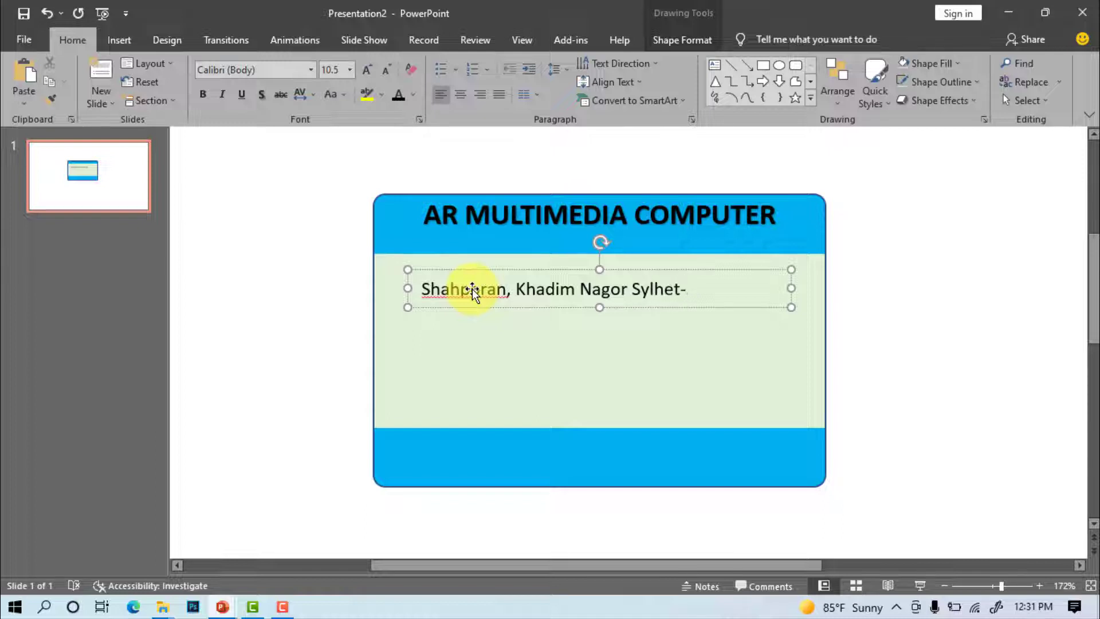
{"action": "type", "text": "3100"}
{"action": "left_click_drag", "start_coordinate": [575, 270], "coordinate": [578, 237]}
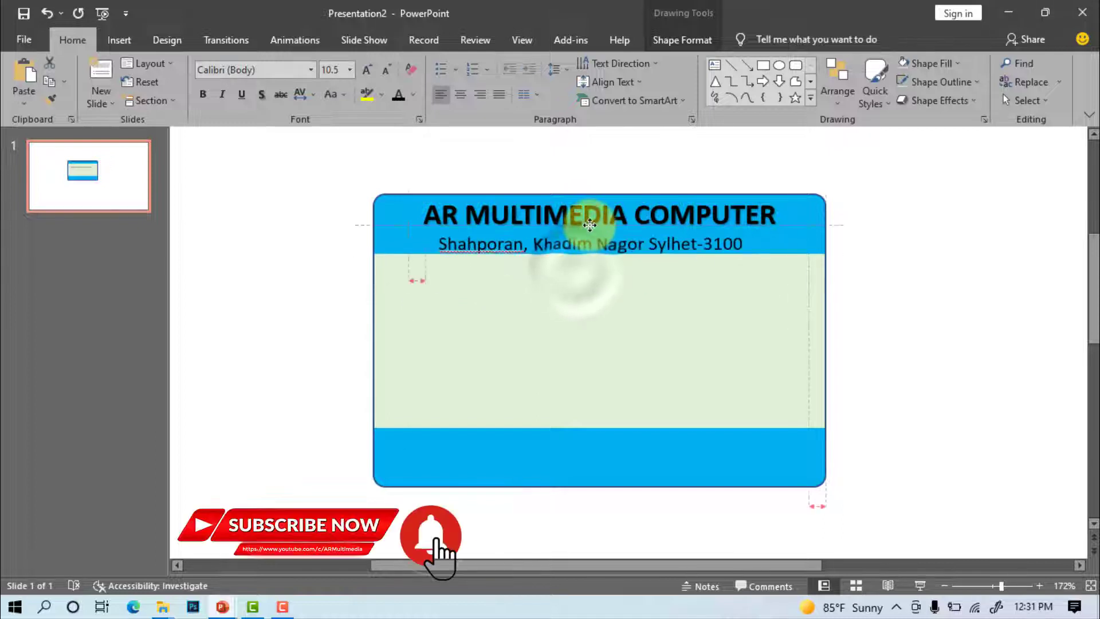
{"action": "mouse_move", "coordinate": [589, 225]}
{"action": "left_mouse_down"}
{"action": "mouse_move", "coordinate": [604, 219]}
{"action": "mouse_move", "coordinate": [589, 216]}
{"action": "left_mouse_up"}
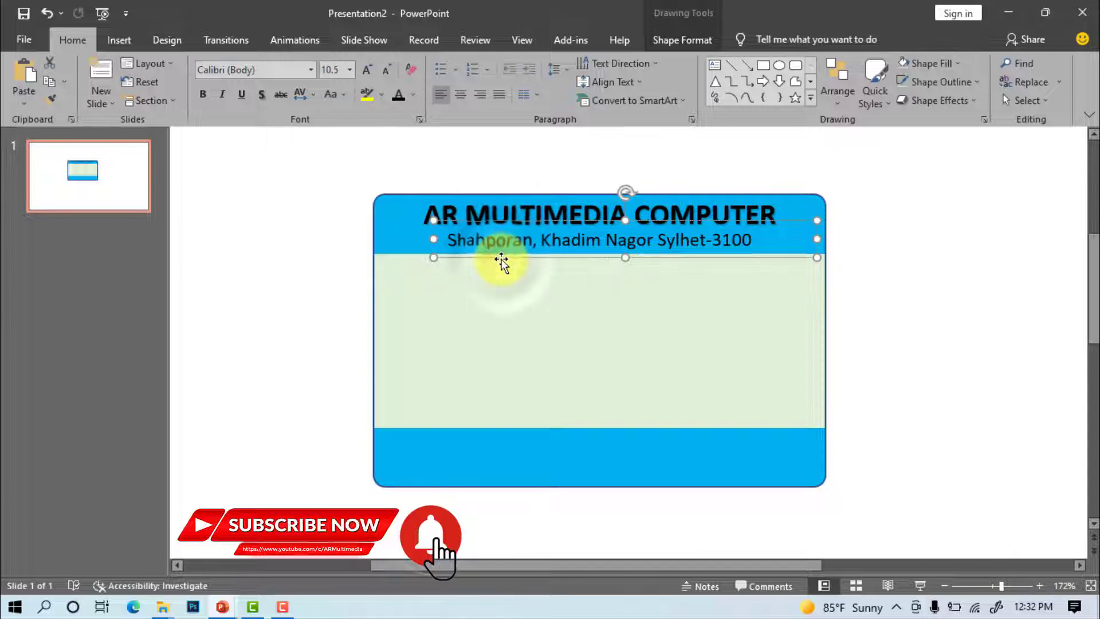
Duplicate the address box, replace its text with the cardholder's full name, and make it bold below the header
{"action": "key", "text": "ctrl+c"}
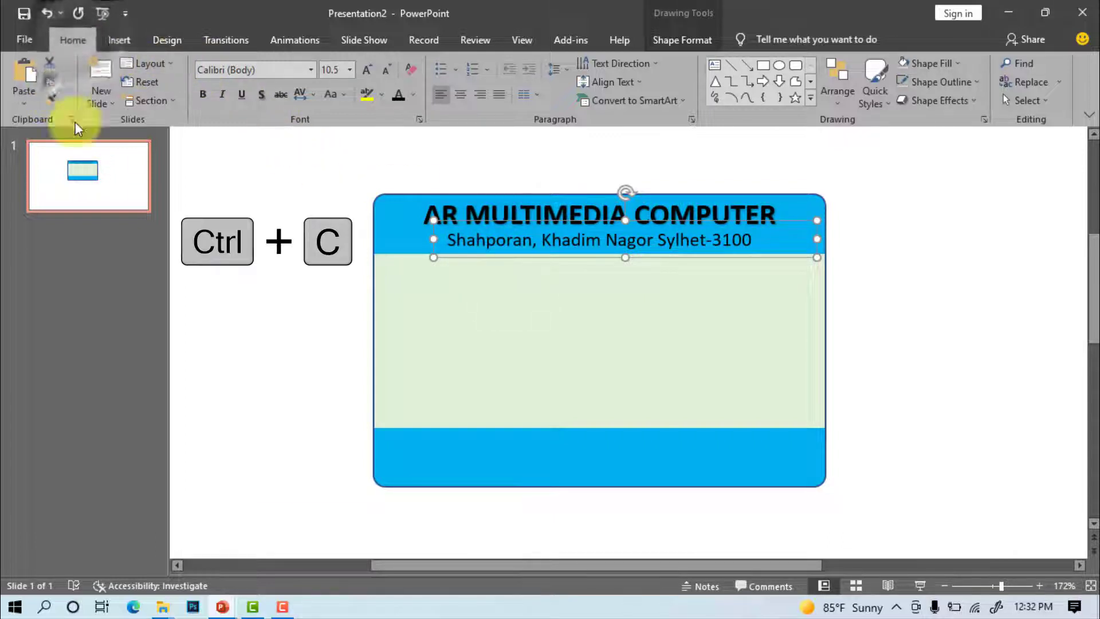
{"action": "key", "text": "ctrl+v"}
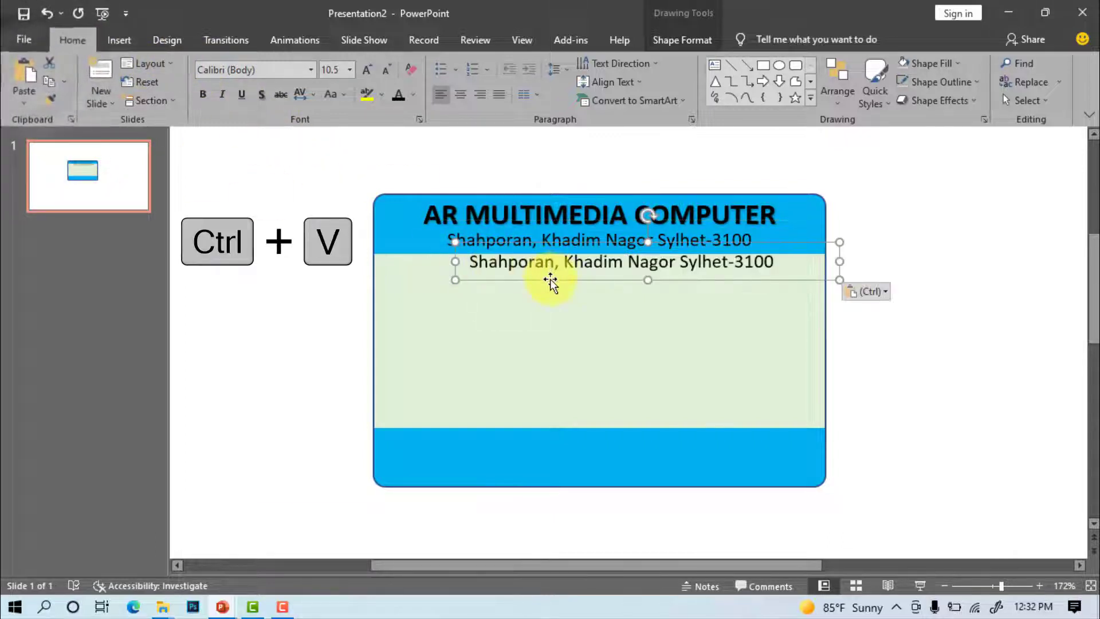
{"action": "left_click_drag", "start_coordinate": [553, 287], "coordinate": [565, 348]}
{"action": "left_click_drag", "start_coordinate": [484, 327], "coordinate": [745, 334]}
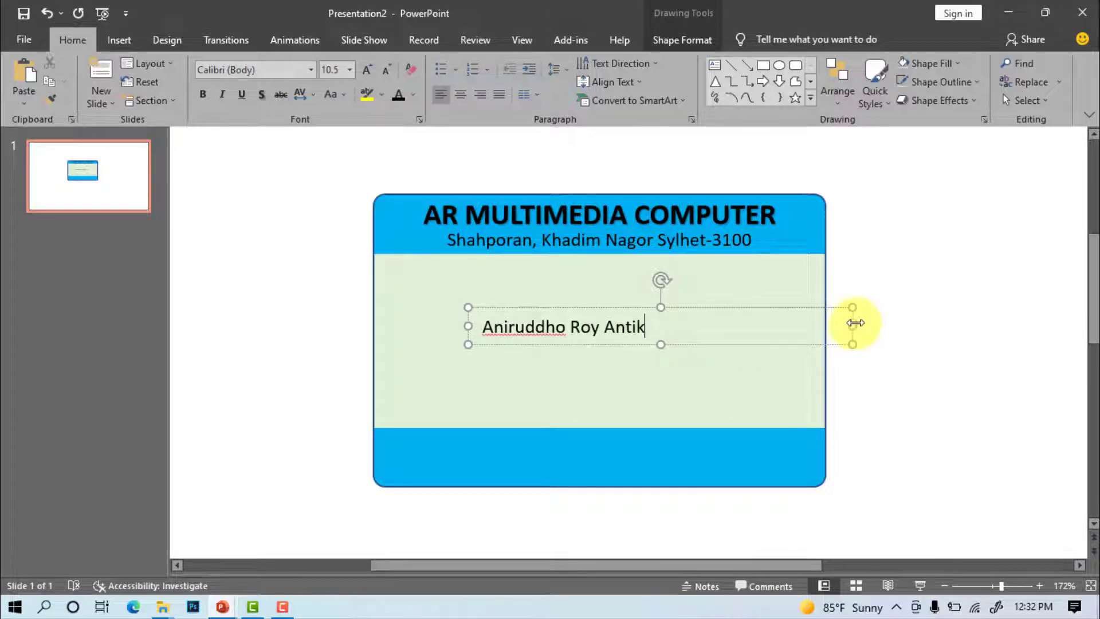
{"action": "left_click_drag", "start_coordinate": [852, 324], "coordinate": [660, 324]}
{"action": "left_click_drag", "start_coordinate": [600, 308], "coordinate": [624, 254]}
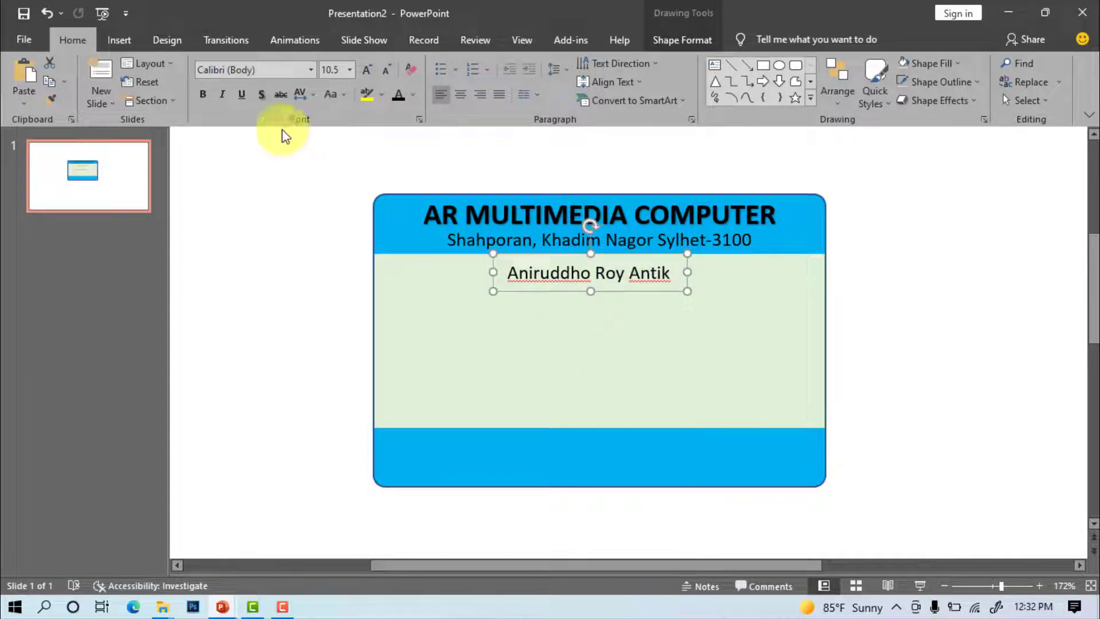
{"action": "left_click", "coordinate": [202, 94]}
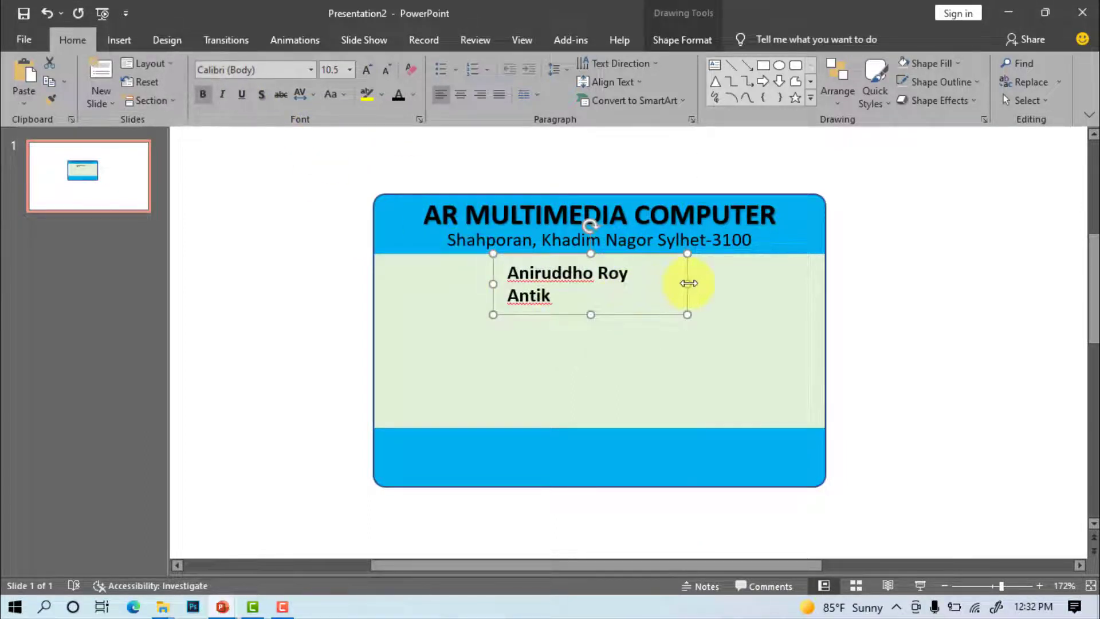
{"action": "left_click_drag", "start_coordinate": [687, 283], "coordinate": [700, 282]}
{"action": "key", "text": "Up"}
{"action": "key", "text": "Up"}
{"action": "key", "text": "Up"}
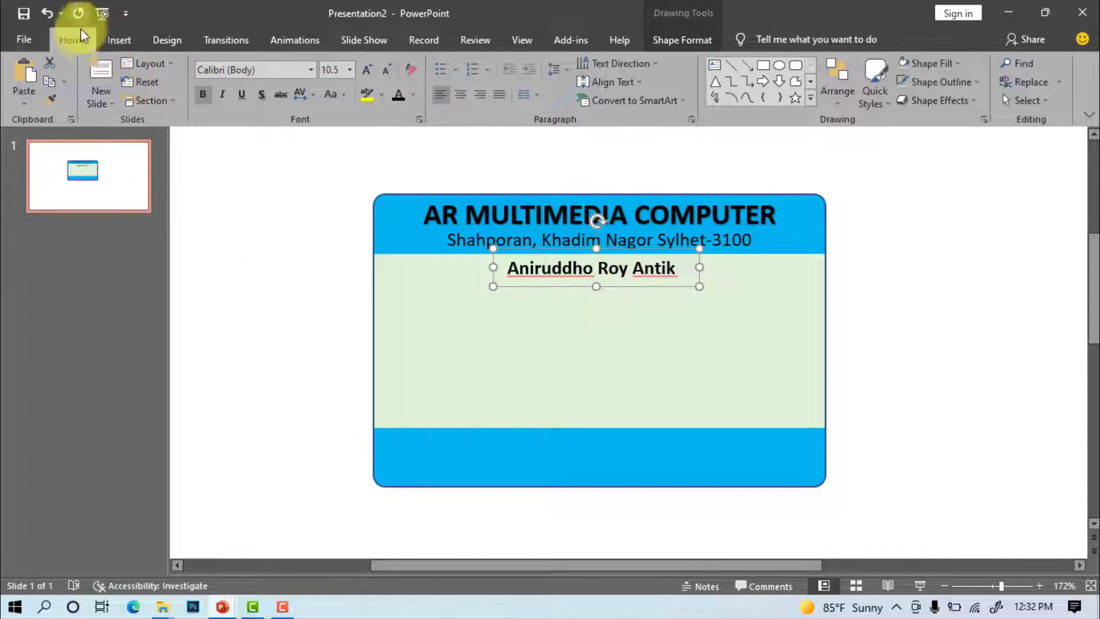
Duplicate the name box as a non-bold 8 pt 'Graphics designer' line beneath the name
{"action": "key", "text": "ctrl+c"}
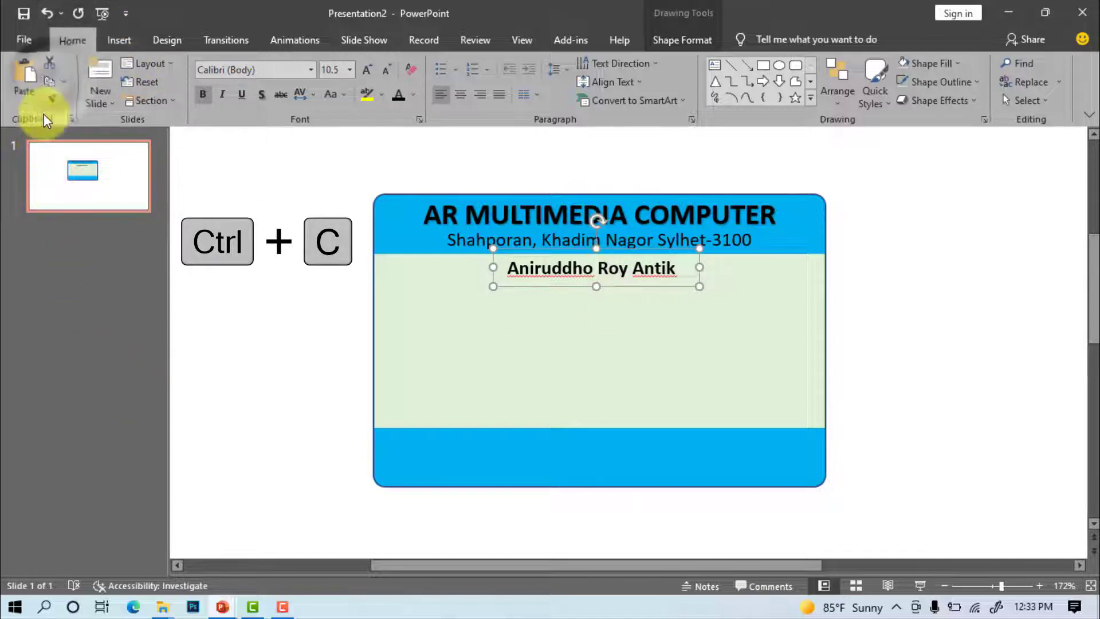
{"action": "key", "text": "ctrl+v"}
{"action": "left_click_drag", "start_coordinate": [605, 310], "coordinate": [602, 334]}
{"action": "left_click", "coordinate": [206, 93]}
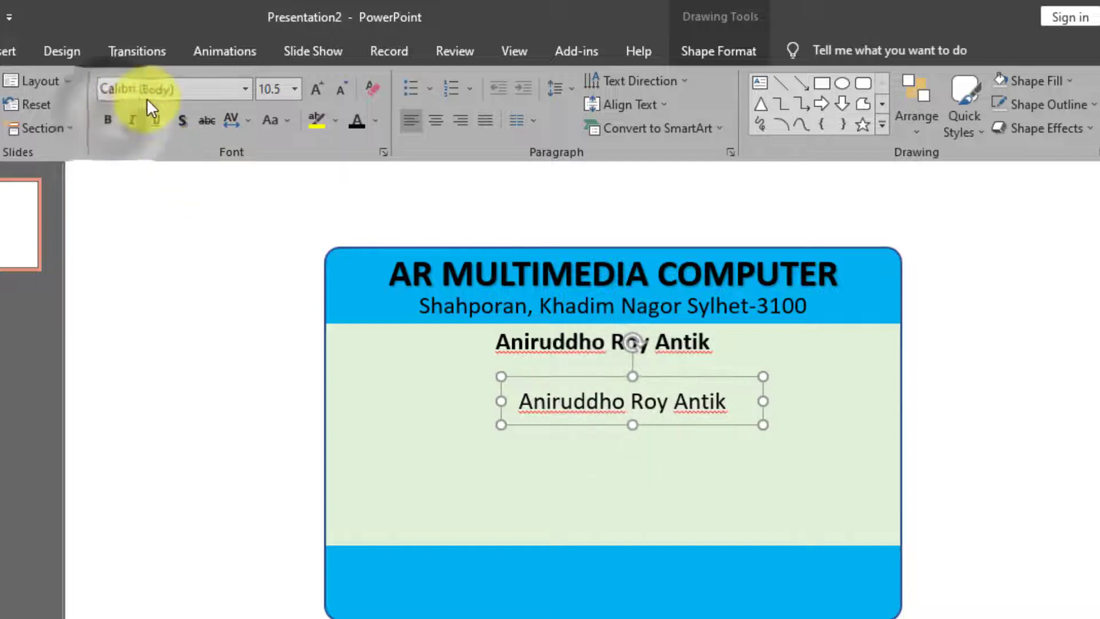
{"action": "left_click", "coordinate": [295, 88]}
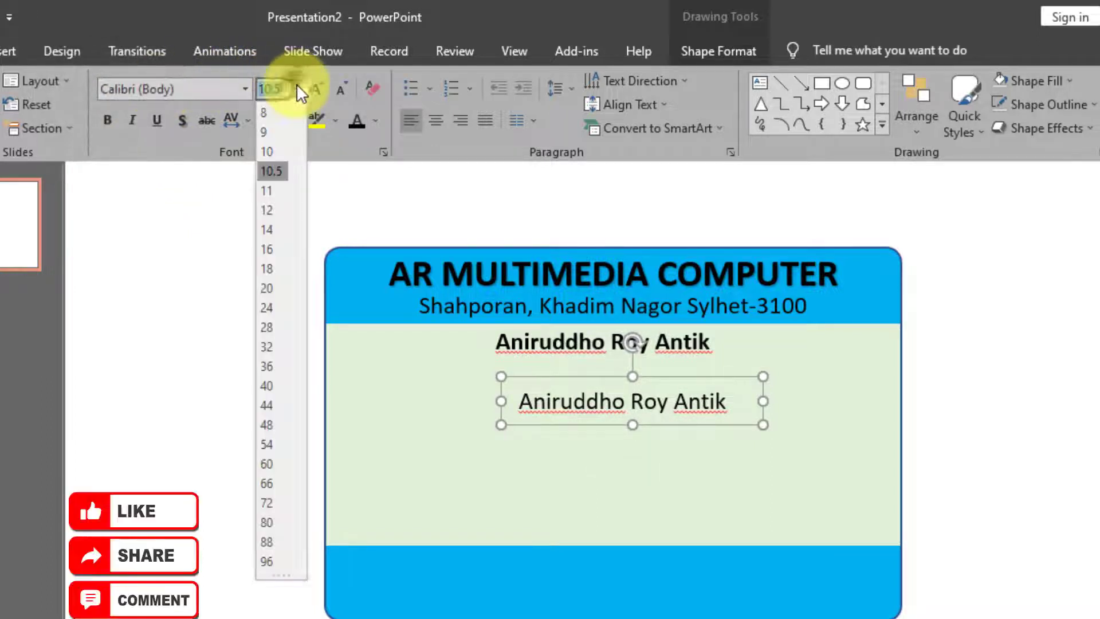
{"action": "left_click", "coordinate": [265, 113]}
{"action": "triple_click", "coordinate": [638, 409]}
{"action": "type", "text": "Graphics designer"}
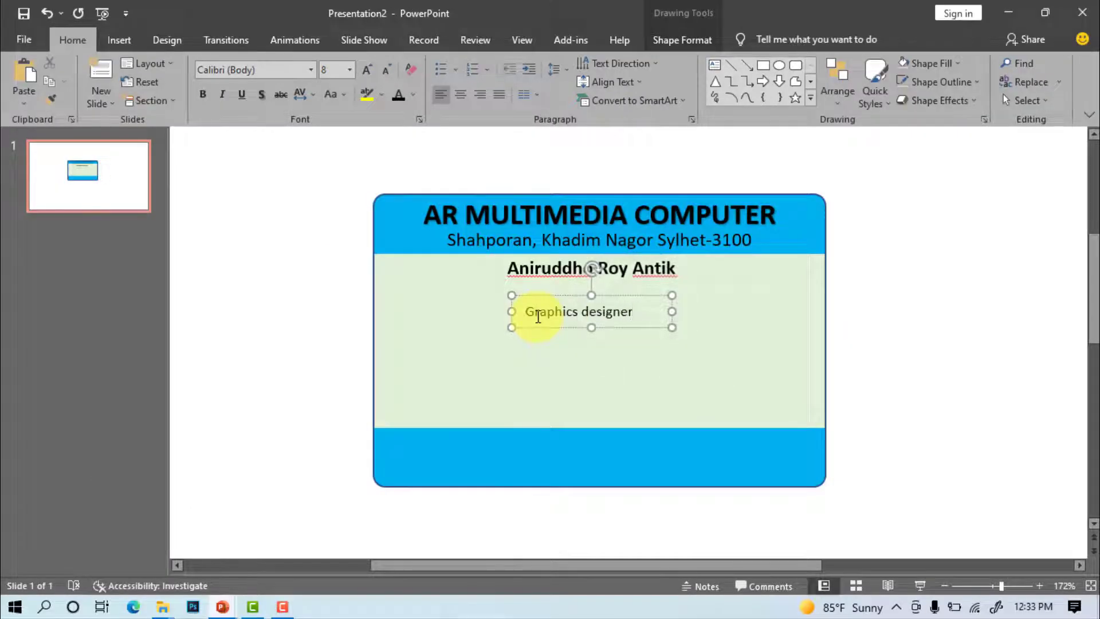
{"action": "left_click_drag", "start_coordinate": [607, 278], "coordinate": [611, 275]}
{"action": "left_click", "coordinate": [643, 334]}
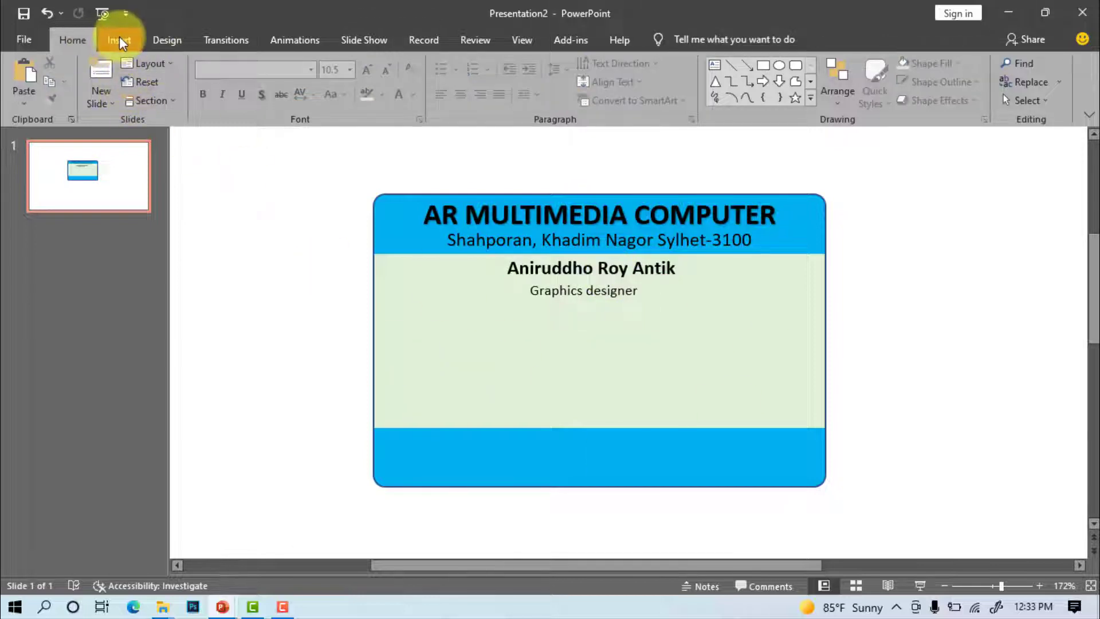
Draw an oval circle on the left side of the card's green area
{"action": "left_click", "coordinate": [119, 39]}
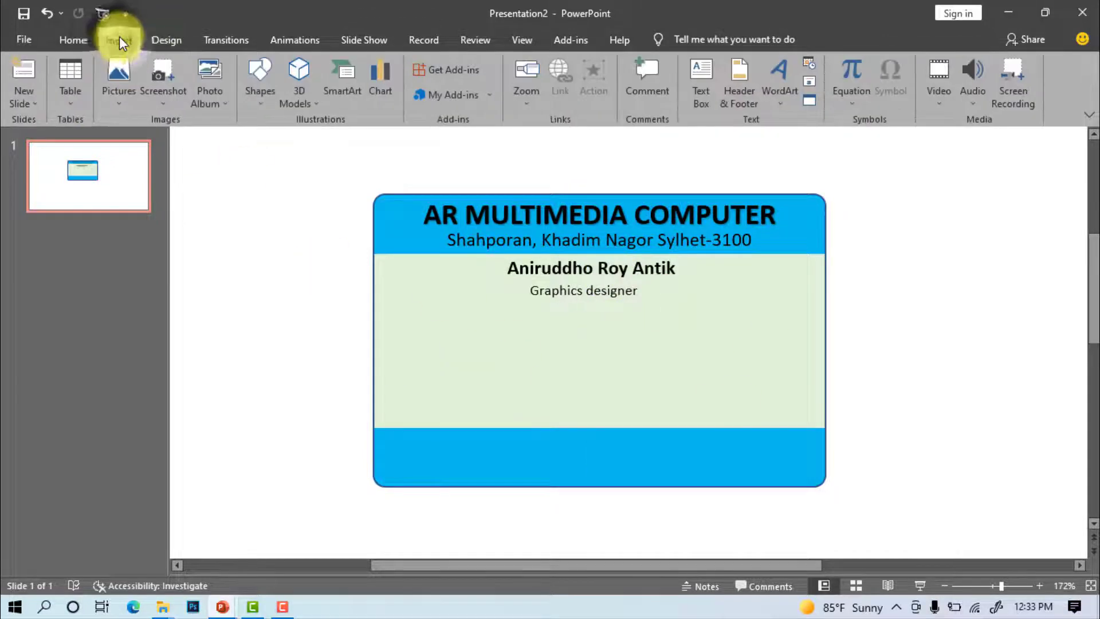
{"action": "left_click", "coordinate": [251, 89]}
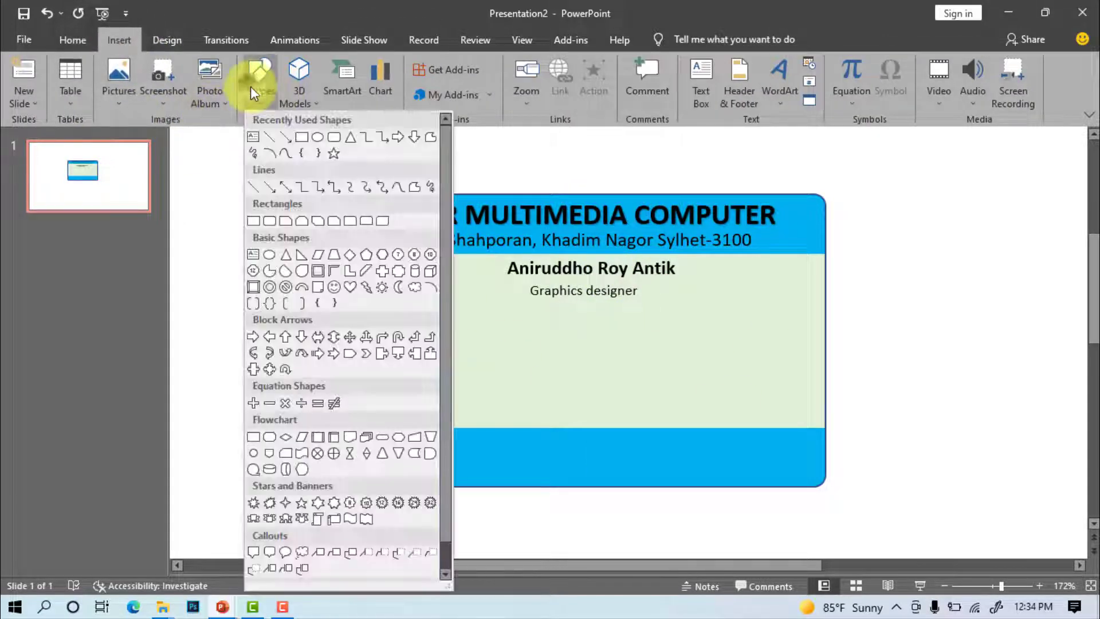
{"action": "left_click", "coordinate": [316, 139]}
{"action": "mouse_move", "coordinate": [394, 273]}
{"action": "left_mouse_down"}
{"action": "mouse_move", "coordinate": [531, 385]}
{"action": "mouse_move", "coordinate": [536, 415]}
{"action": "left_mouse_up"}
{"action": "left_click_drag", "start_coordinate": [488, 351], "coordinate": [476, 349]}
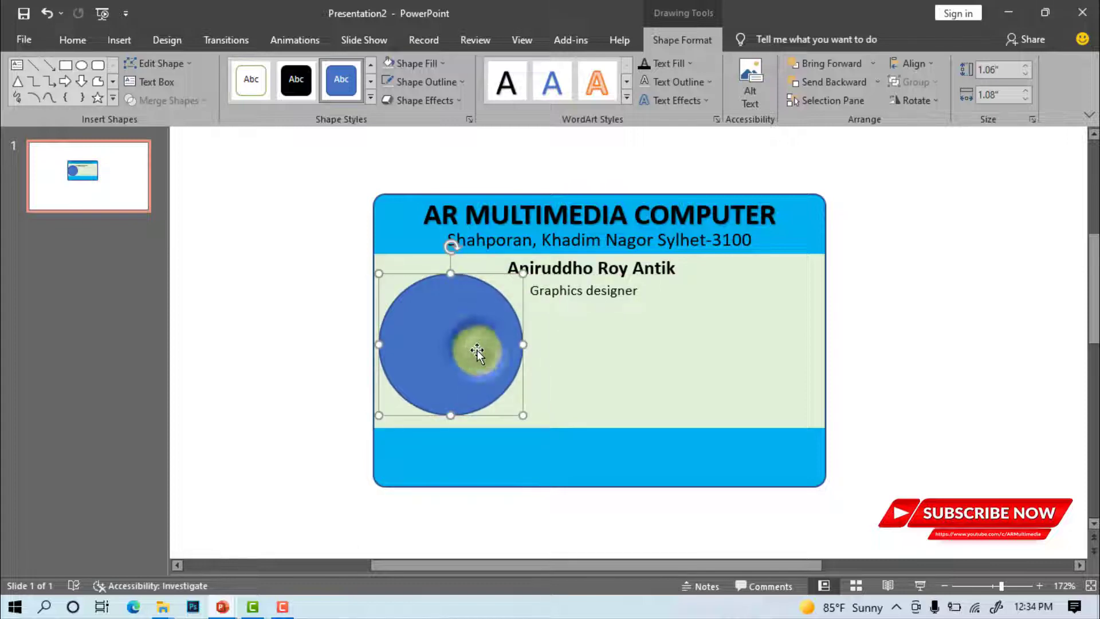
Fill the circle with the pic image file as the cardholder's photo
{"action": "left_click", "coordinate": [430, 65]}
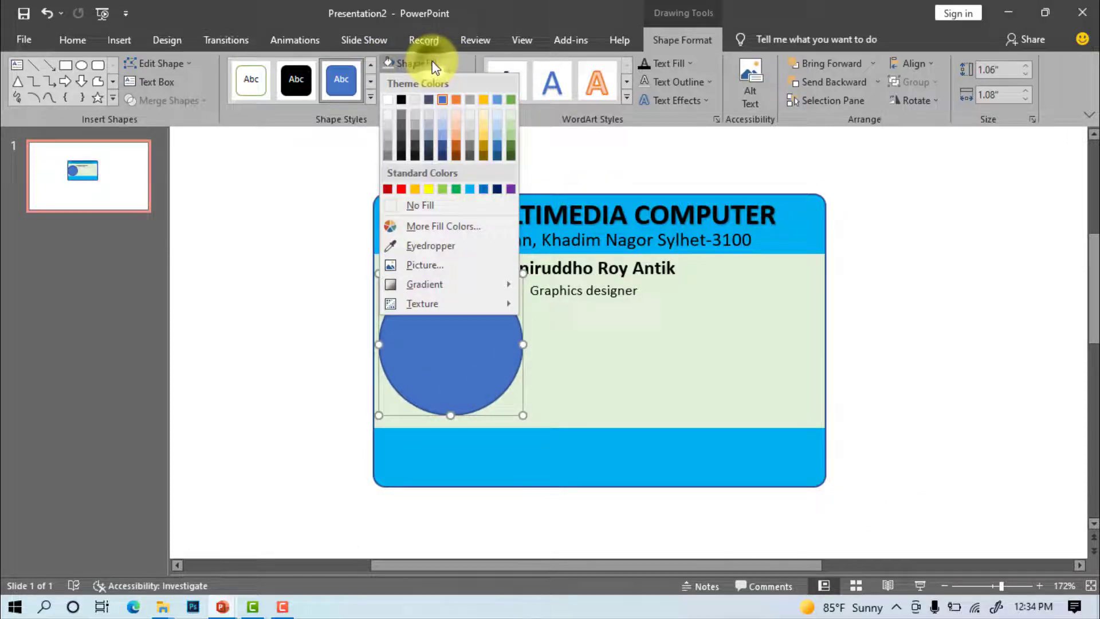
{"action": "left_click", "coordinate": [436, 266]}
{"action": "left_click", "coordinate": [356, 294]}
{"action": "left_click", "coordinate": [201, 129]}
Insert the photo into the circle and set its outline to No Outline
{"action": "left_click", "coordinate": [408, 360]}
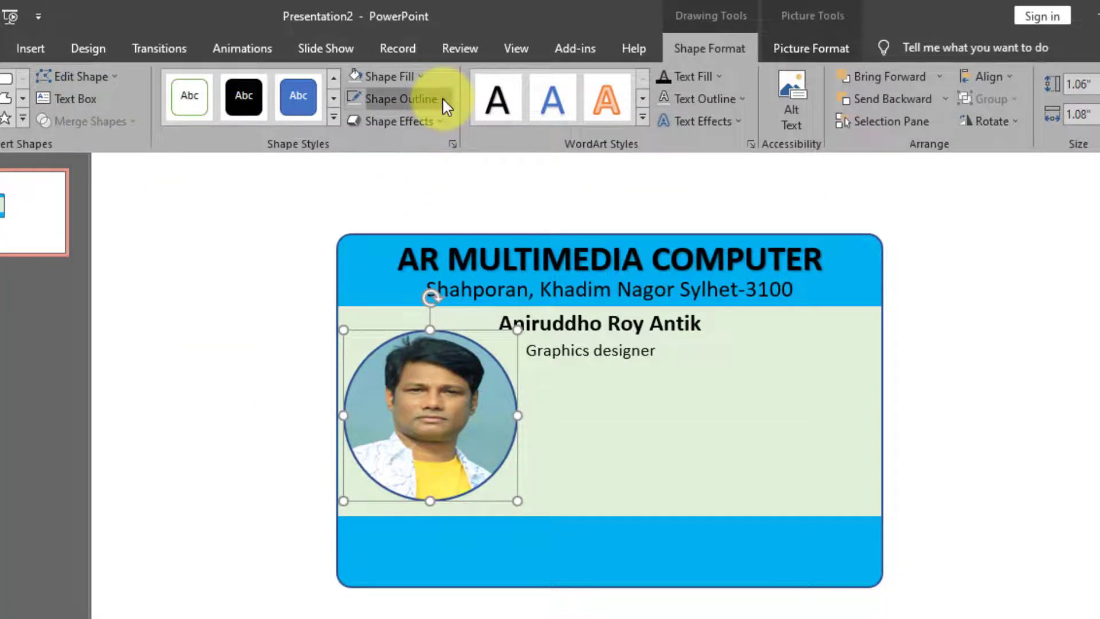
{"action": "left_click", "coordinate": [443, 97]}
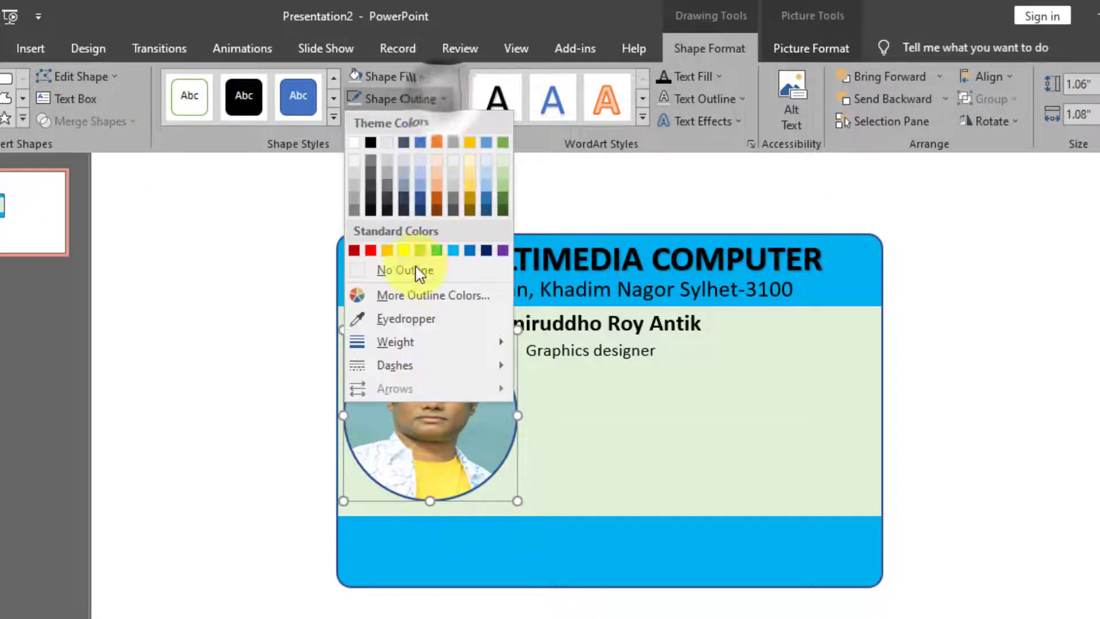
{"action": "left_click", "coordinate": [383, 268]}
Apply the first Outer shadow preset to the photo circle
{"action": "left_click", "coordinate": [418, 122]}
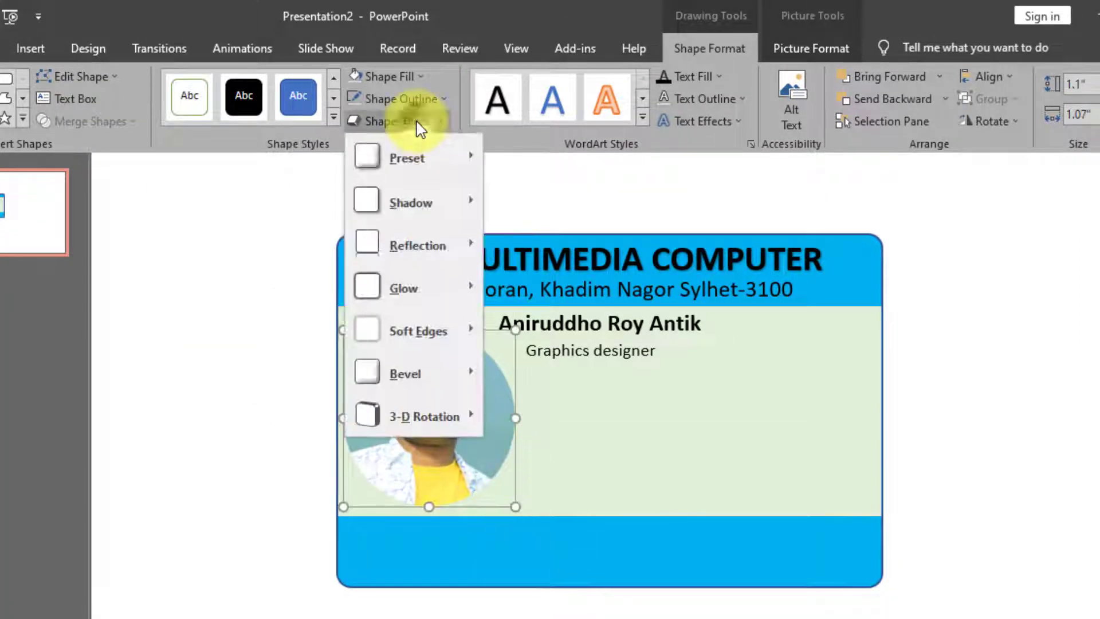
{"action": "mouse_move", "coordinate": [422, 214]}
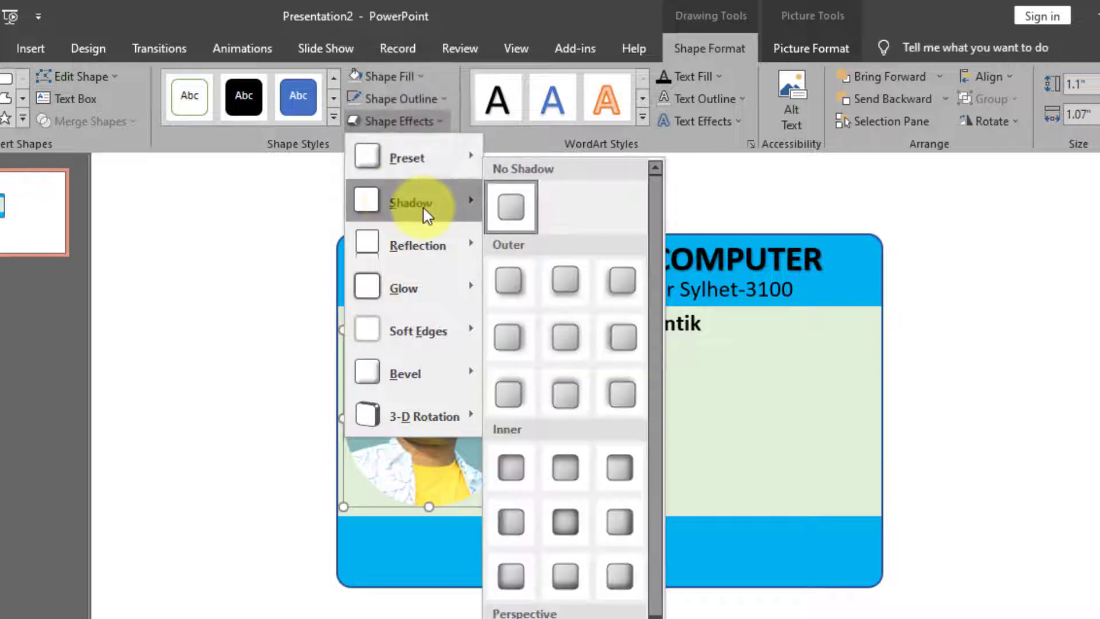
{"action": "left_click", "coordinate": [510, 283]}
{"action": "left_click", "coordinate": [1005, 450]}
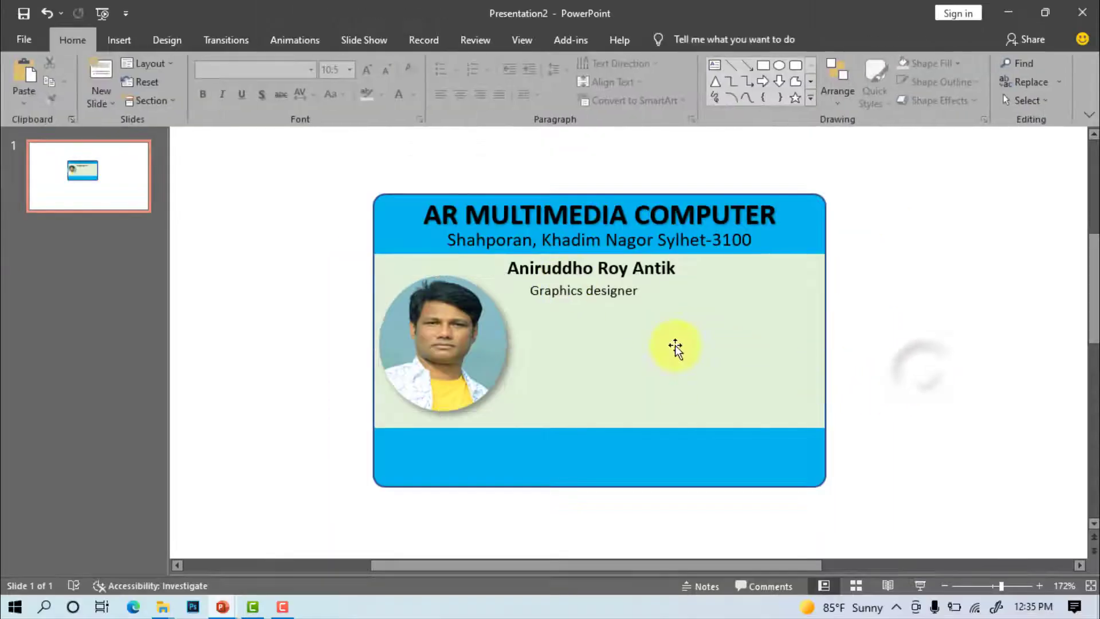
Copy the Graphics designer text box and paste five copies cascading below the job title
{"action": "left_click", "coordinate": [560, 291]}
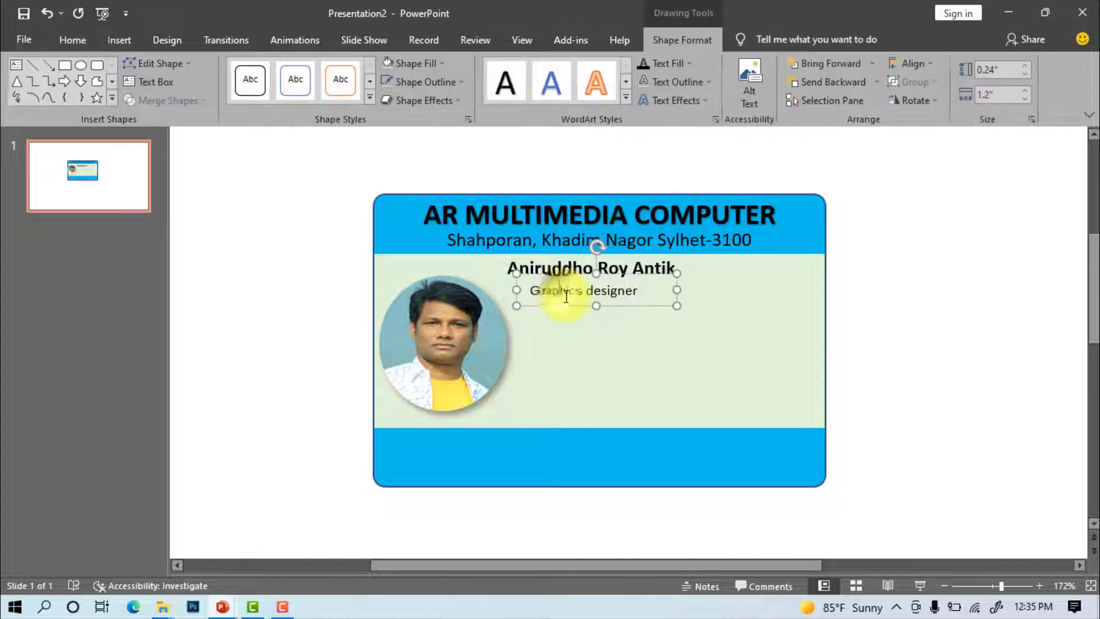
{"action": "left_click", "coordinate": [72, 39]}
{"action": "key", "text": "ctrl+c"}
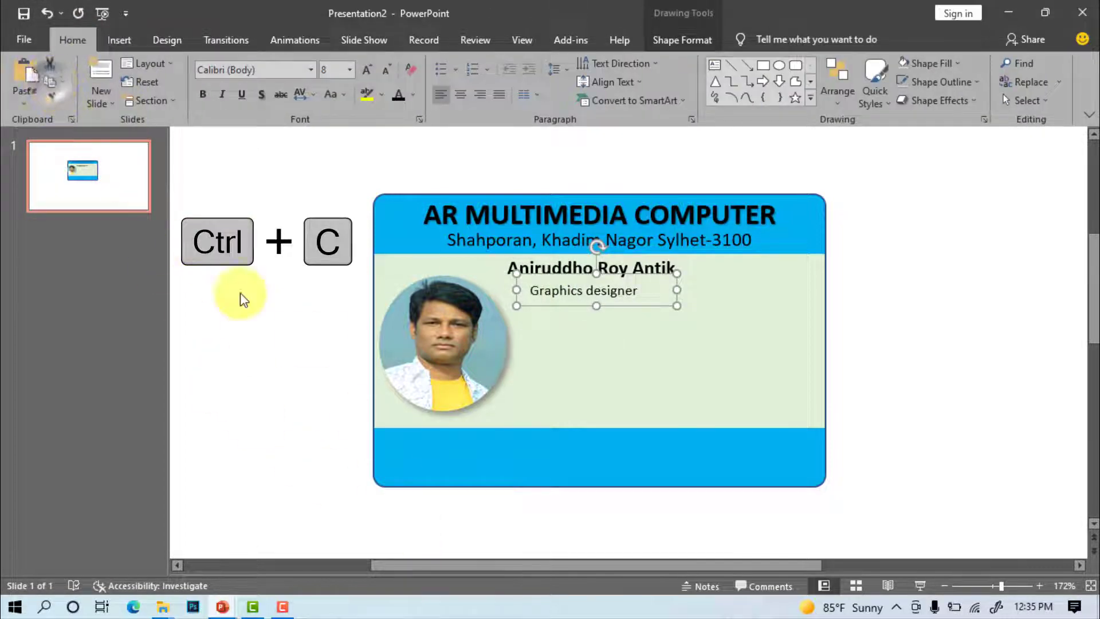
{"action": "key", "text": "ctrl+v"}
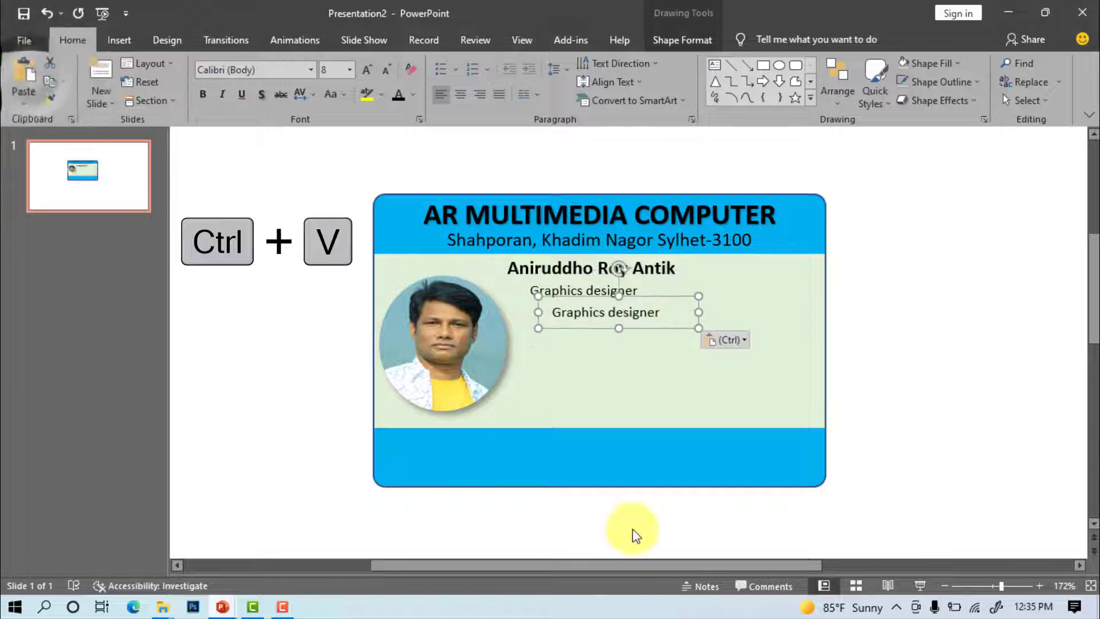
{"action": "left_click_drag", "start_coordinate": [667, 296], "coordinate": [697, 324]}
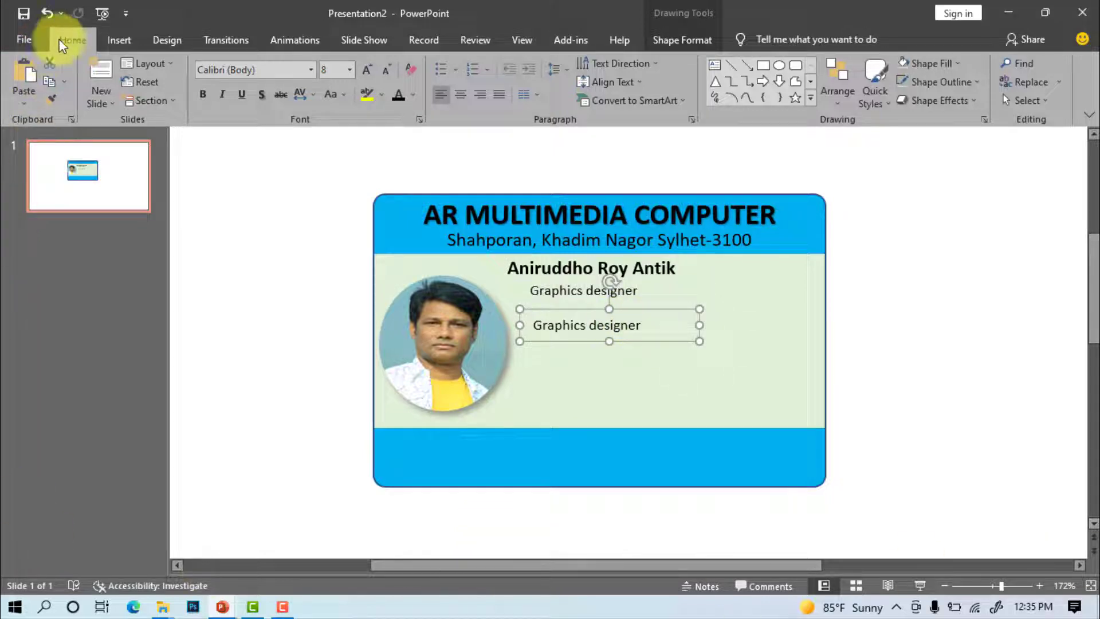
{"action": "key", "text": "ctrl+c"}
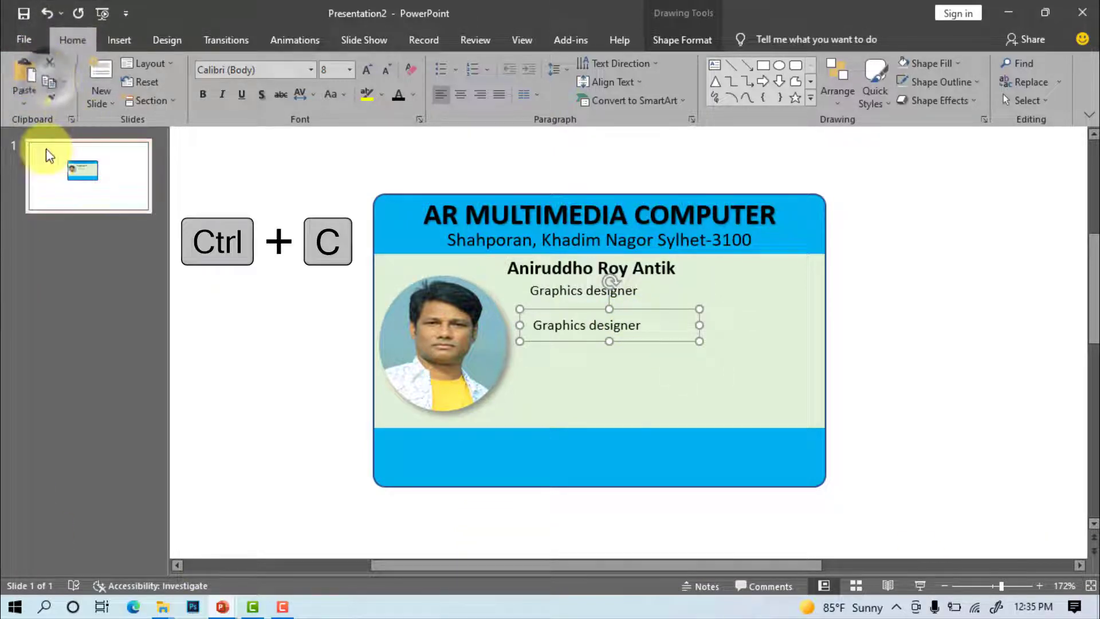
{"action": "key", "text": "ctrl+v"}
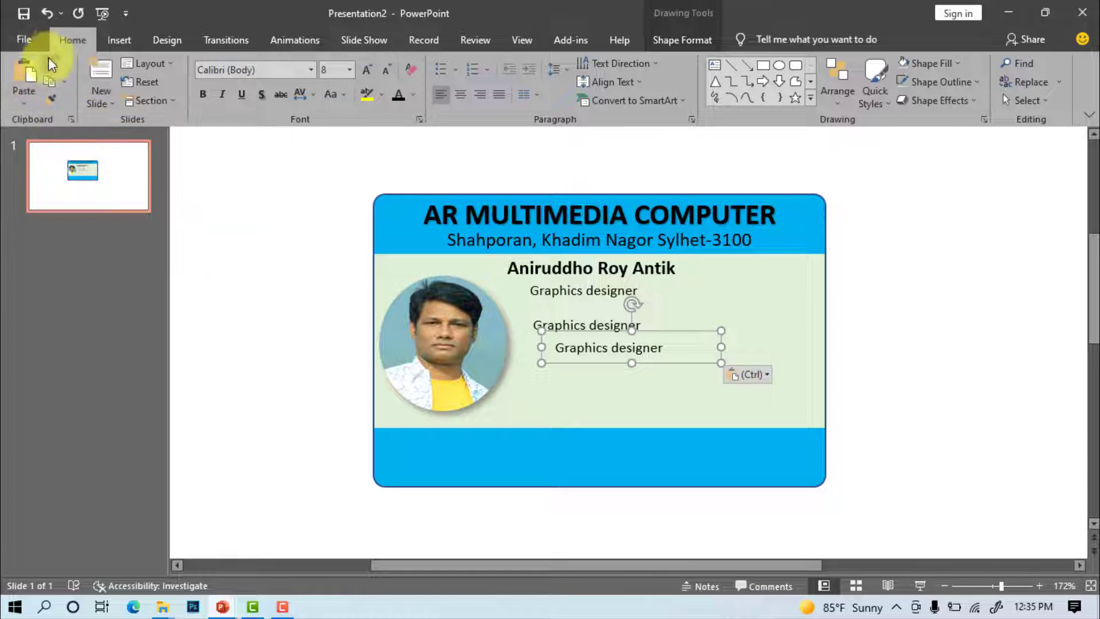
{"action": "key", "text": "ctrl+v"}
{"action": "key", "text": "ctrl+v"}
{"action": "key", "text": "ctrl+v"}
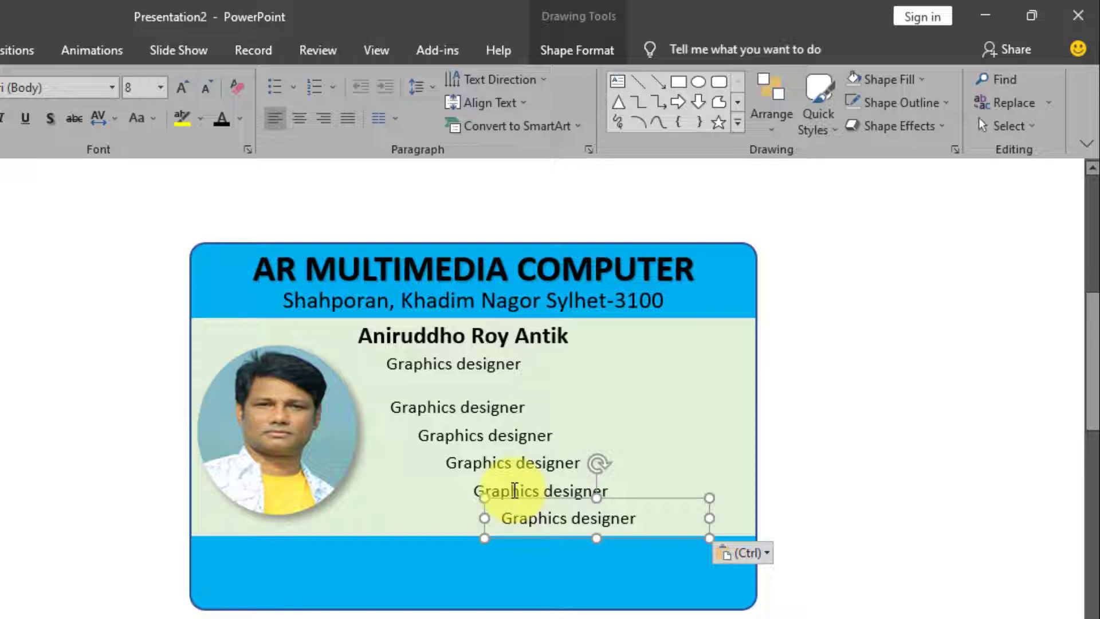
Select the copied Graphics designer lines and Align Left them
{"action": "left_click", "coordinate": [504, 488], "text": "shift"}
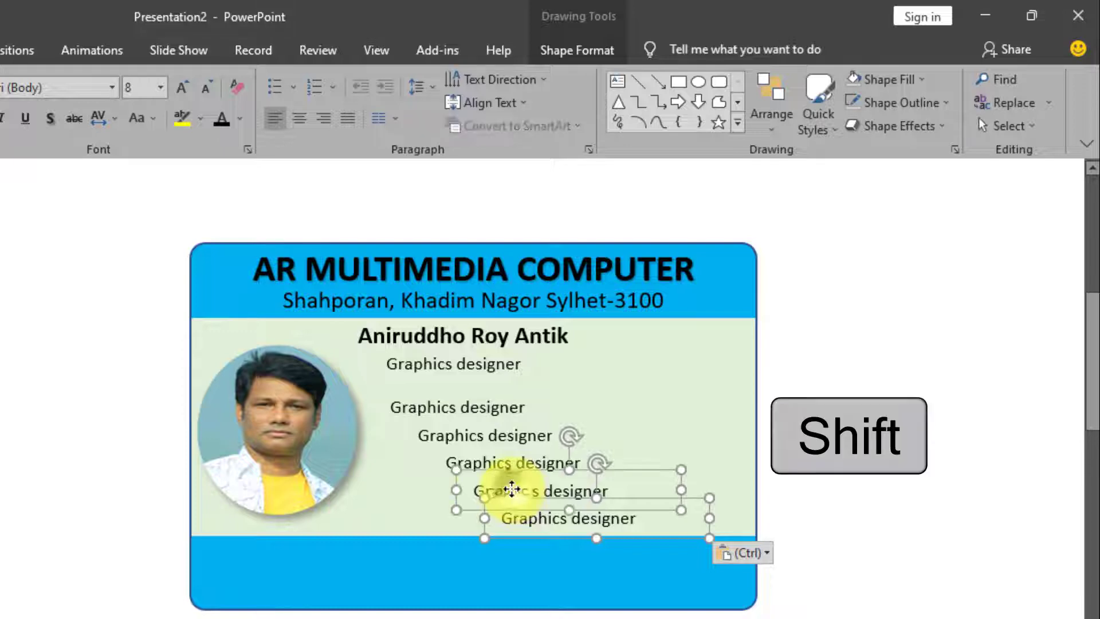
{"action": "left_click", "coordinate": [496, 461], "text": "shift"}
{"action": "left_click", "coordinate": [488, 434], "text": "shift"}
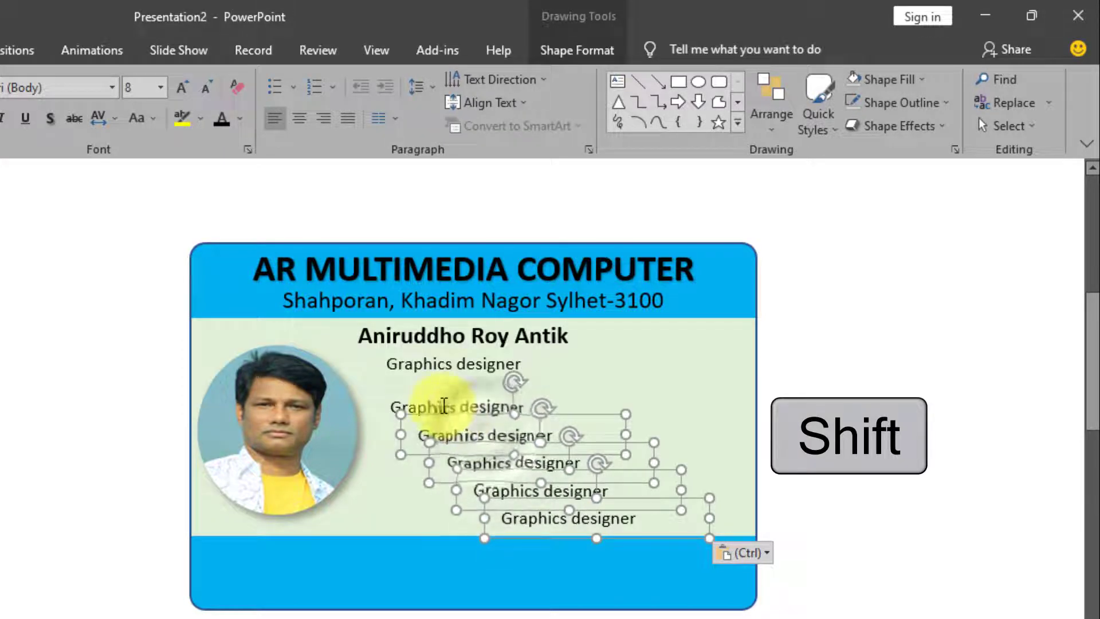
{"action": "left_click", "coordinate": [429, 407], "text": "shift"}
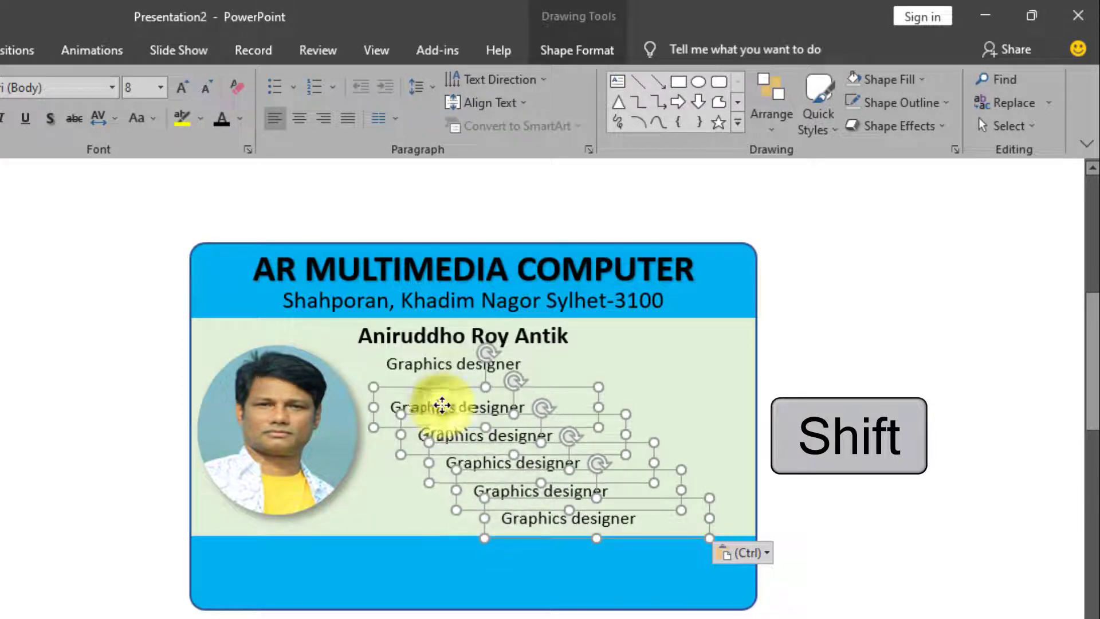
{"action": "left_click", "coordinate": [585, 51]}
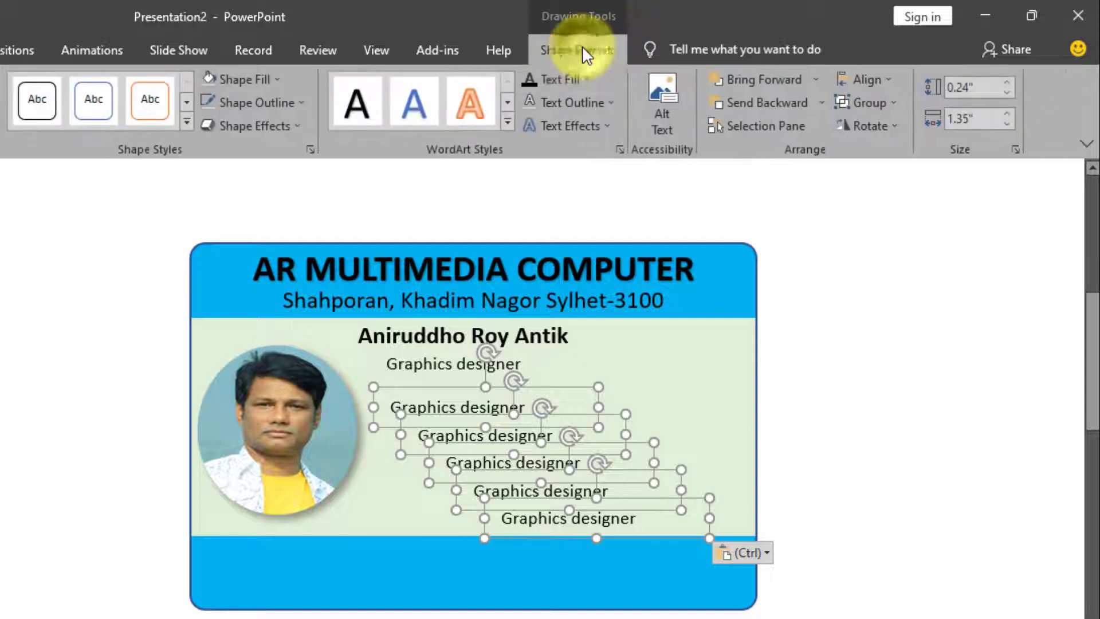
{"action": "left_click", "coordinate": [893, 78]}
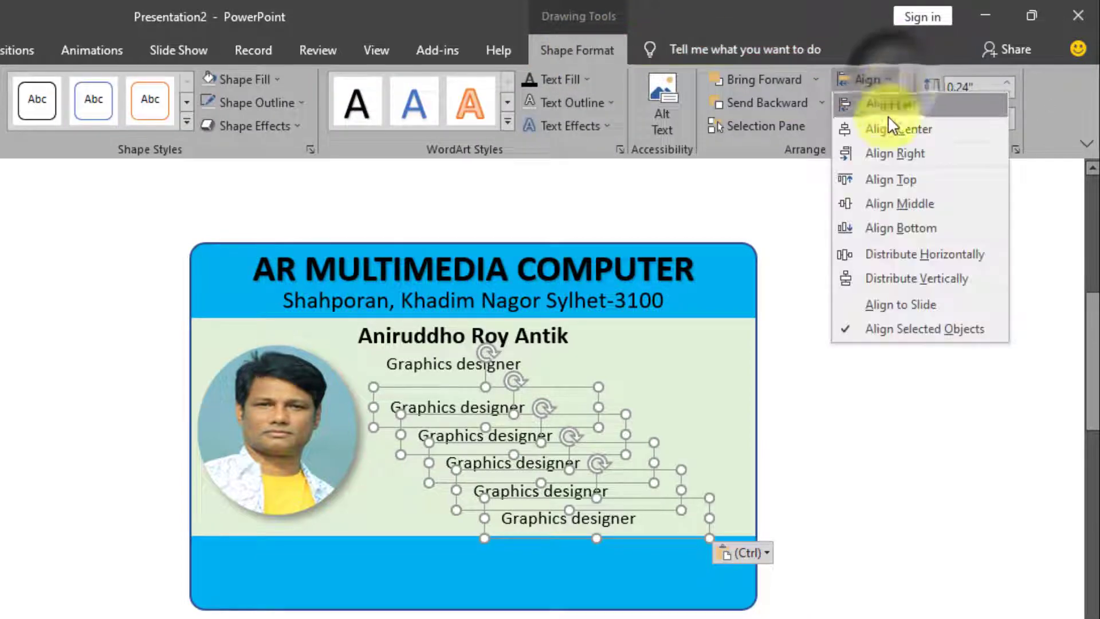
{"action": "left_click", "coordinate": [843, 105]}
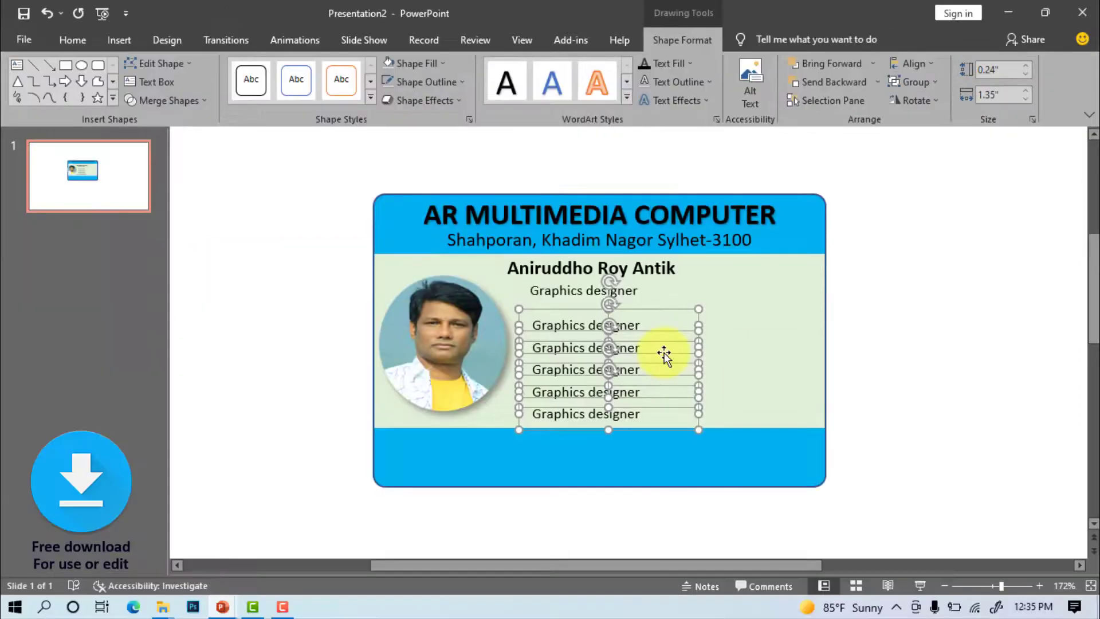
Nudge the aligned column left and slightly up beside the photo
{"action": "key", "text": "Left"}
{"action": "key", "text": "Left"}
{"action": "key", "text": "Left"}
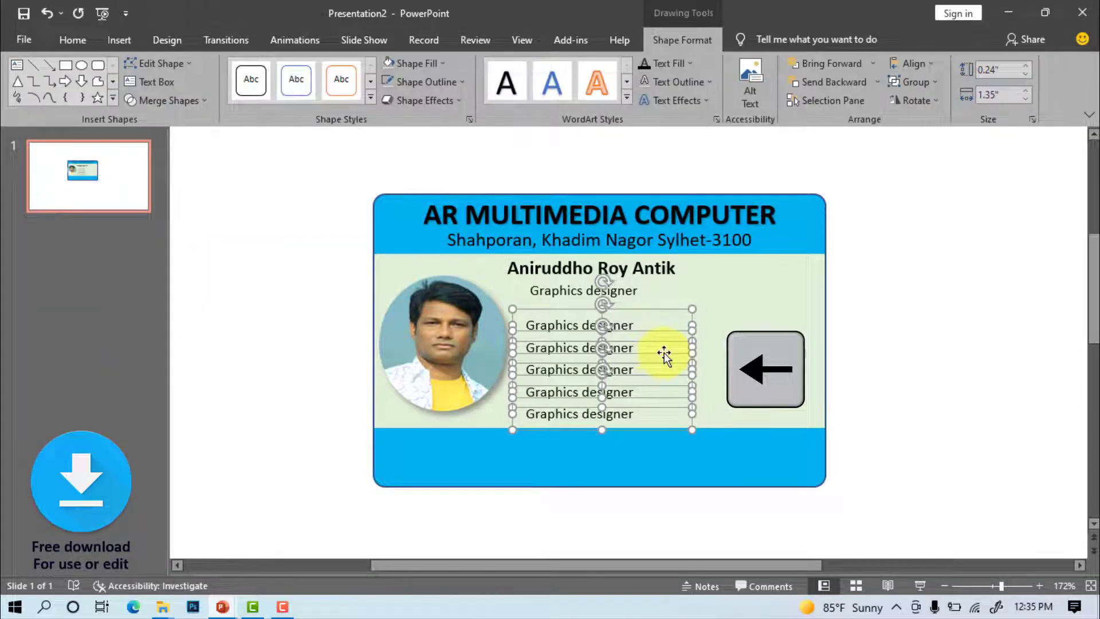
{"action": "key", "text": "Up"}
{"action": "key", "text": "Left"}
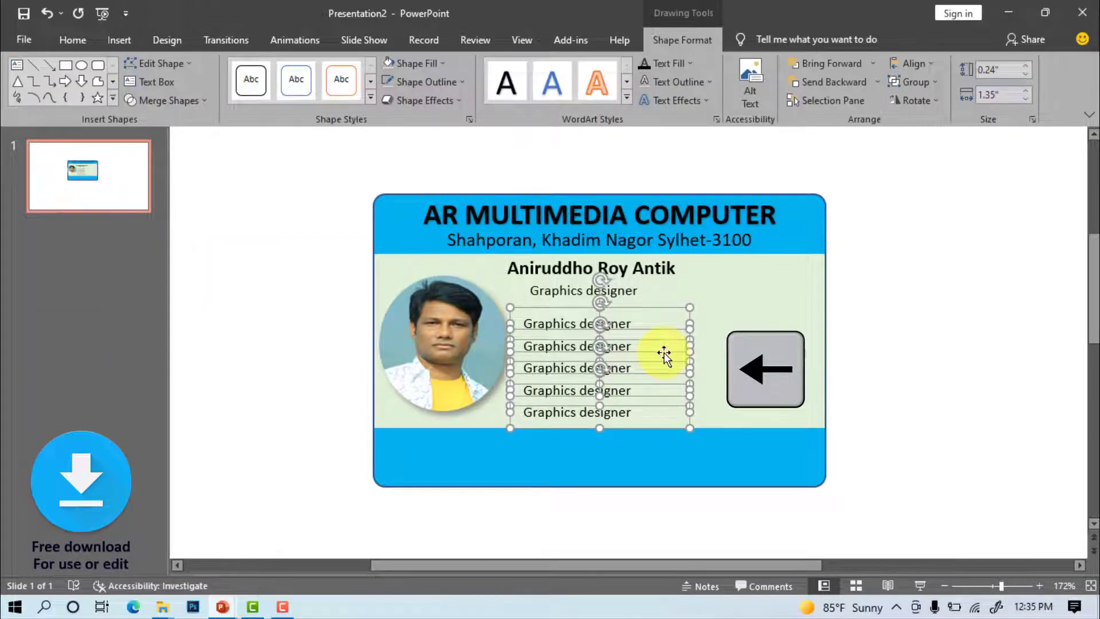
{"action": "key", "text": "Left"}
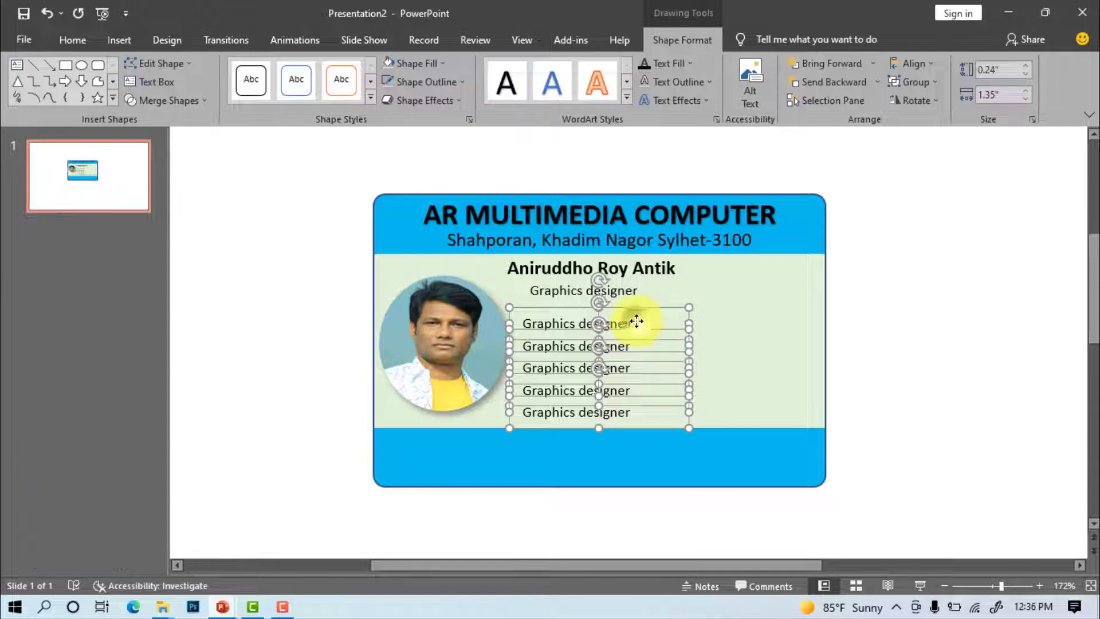
{"action": "left_click", "coordinate": [931, 358]}
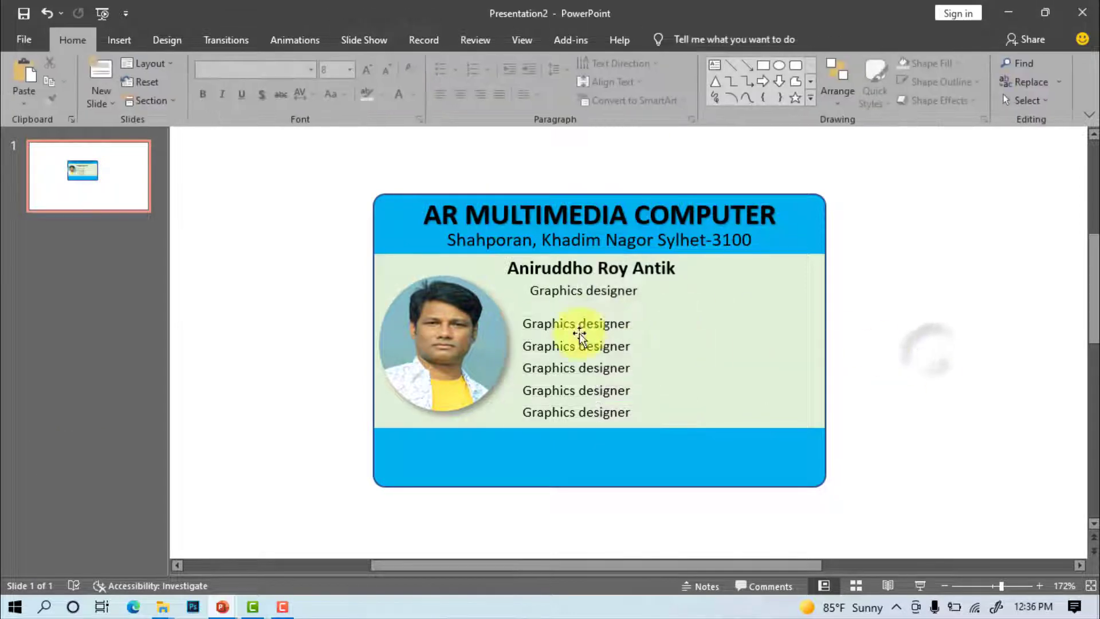
Replace the first copied line with the father's name in bold
{"action": "left_click", "coordinate": [526, 327]}
{"action": "left_click_drag", "start_coordinate": [523, 325], "coordinate": [651, 327]}
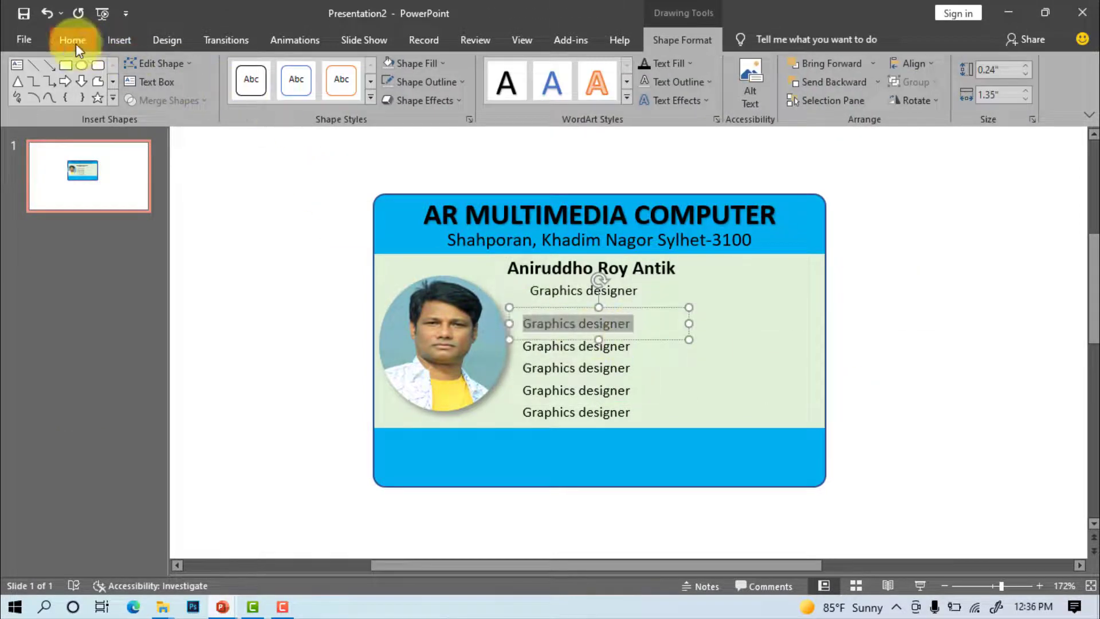
{"action": "key", "text": "ctrl+b"}
{"action": "left_click", "coordinate": [76, 43]}
{"action": "left_click", "coordinate": [202, 94]}
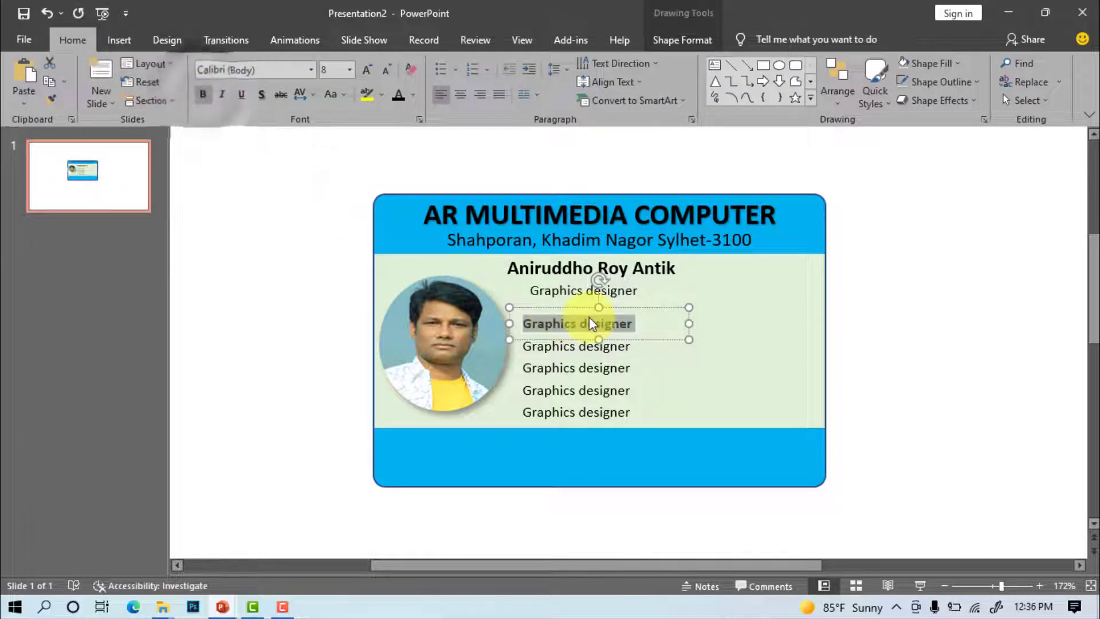
{"action": "type", "text": "Father'"}
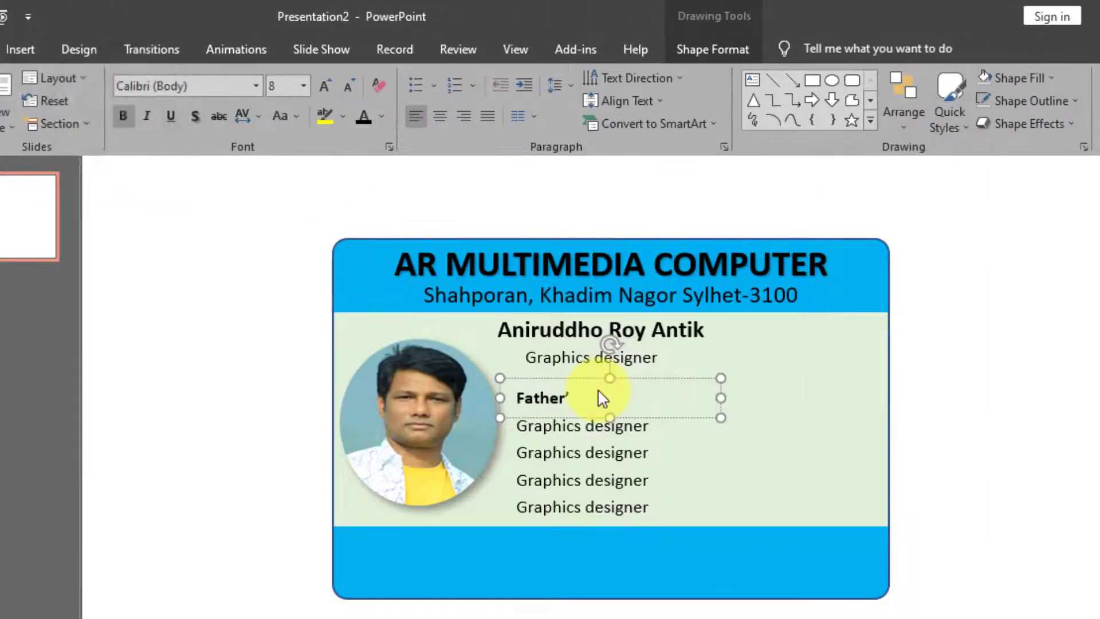
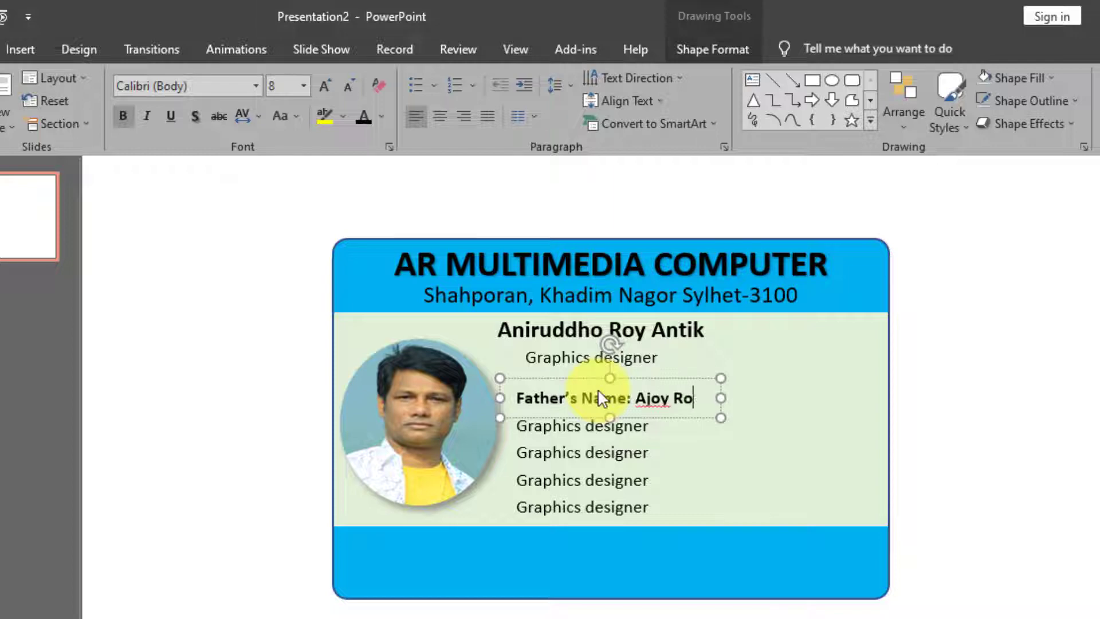
Replace the next two lines with the mother's name and the date of birth
{"action": "left_click", "coordinate": [526, 425]}
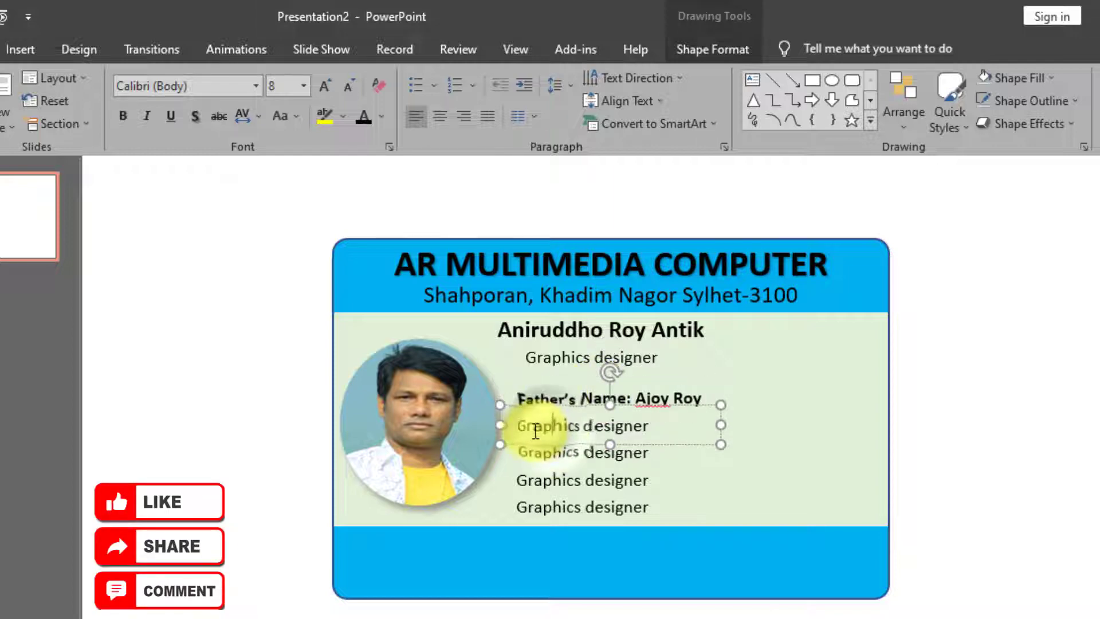
{"action": "left_click_drag", "start_coordinate": [521, 424], "coordinate": [644, 425]}
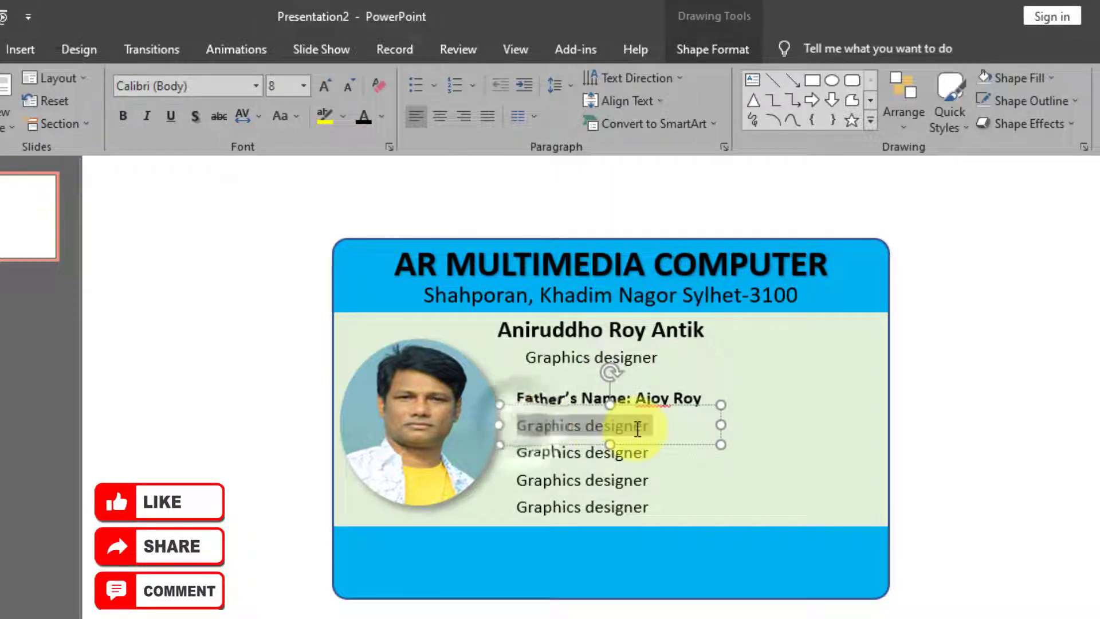
{"action": "type", "text": "Mot"}
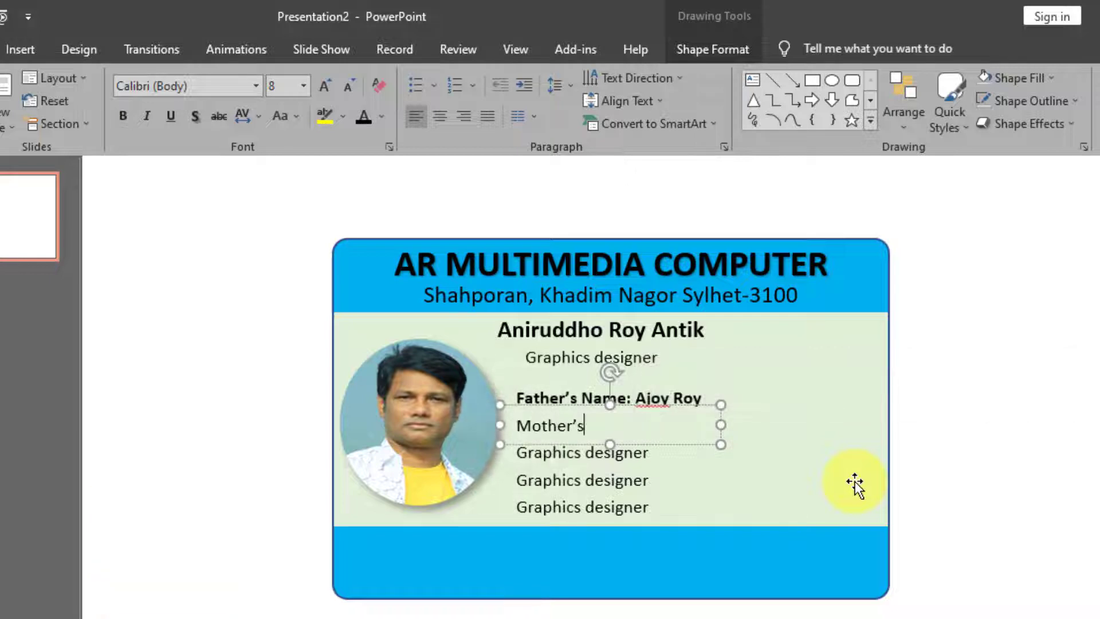
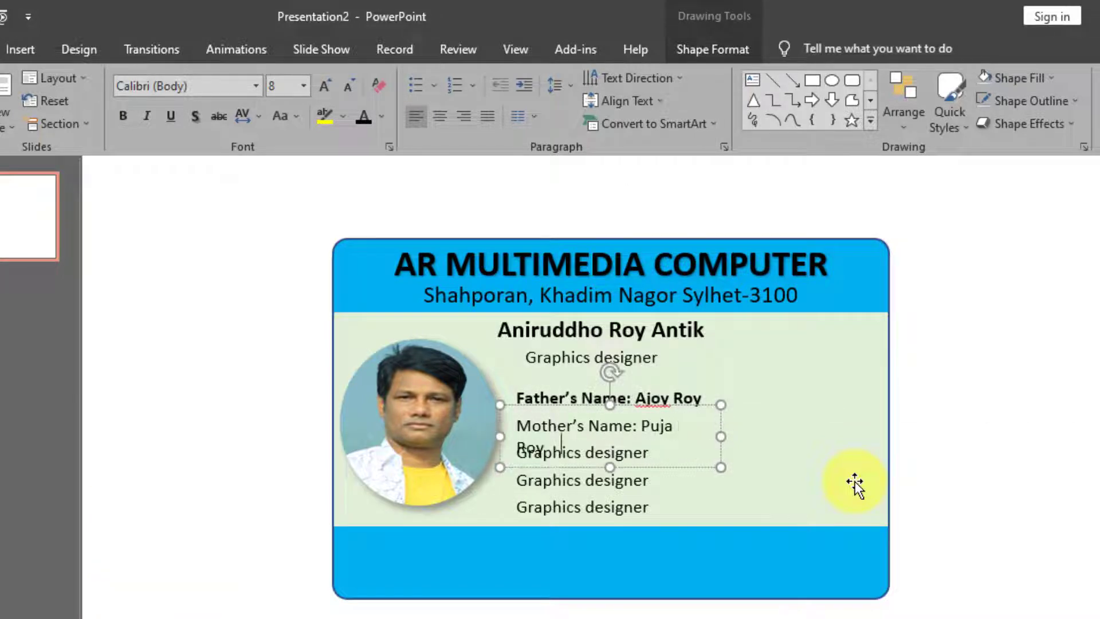
{"action": "left_click_drag", "start_coordinate": [723, 438], "coordinate": [732, 438]}
{"action": "left_click", "coordinate": [516, 454]}
{"action": "left_click_drag", "start_coordinate": [519, 454], "coordinate": [646, 453]}
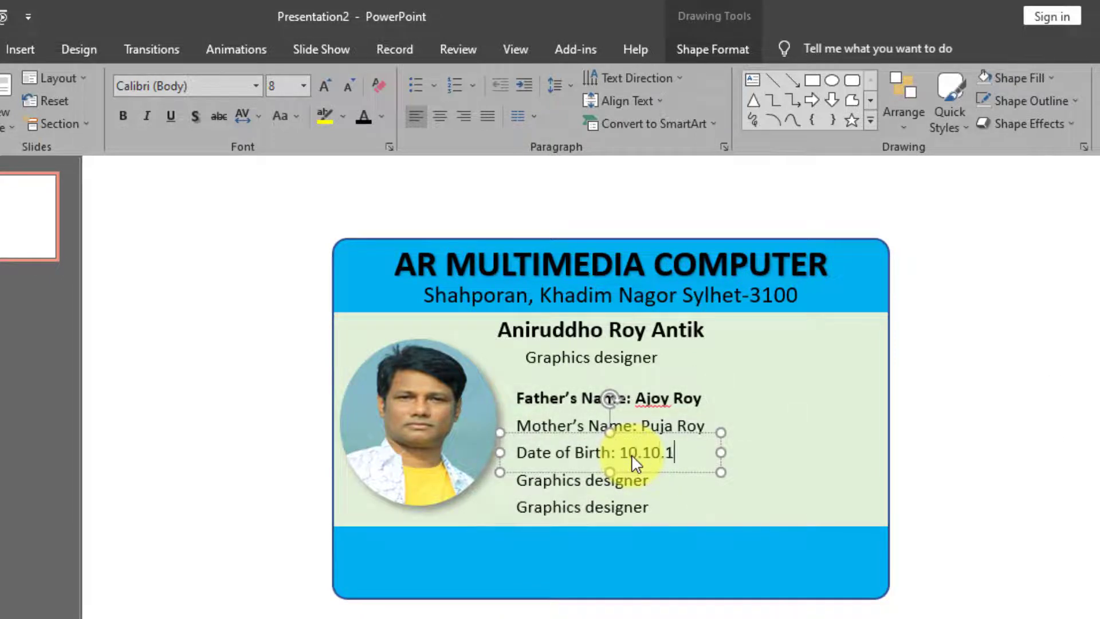
Replace the last two lines with the date of issue and the mobile number
{"action": "left_click", "coordinate": [518, 482]}
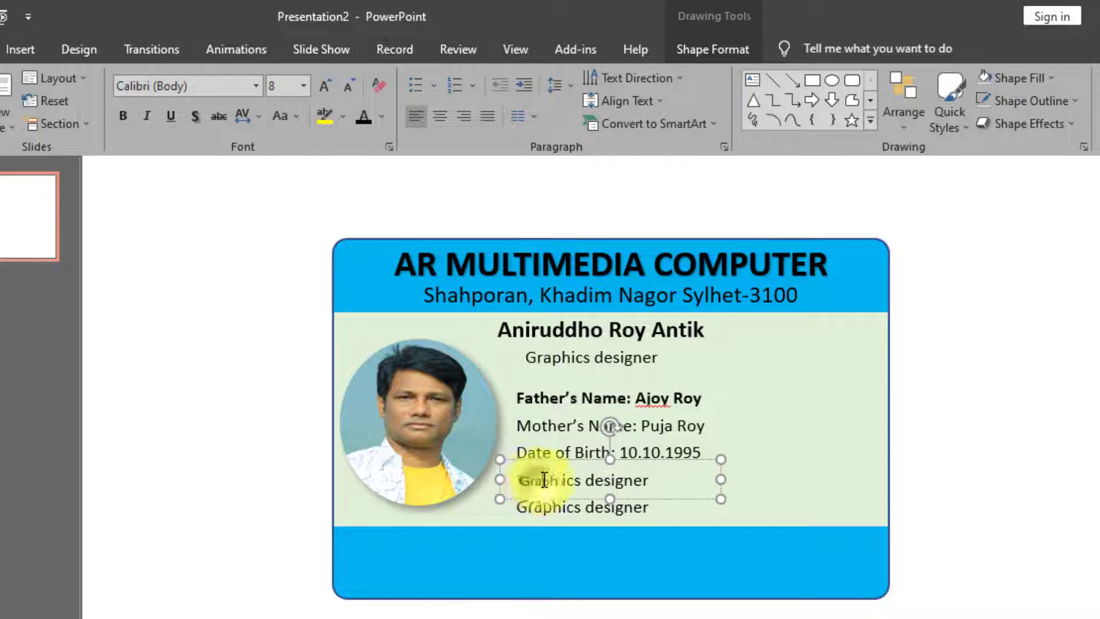
{"action": "left_click_drag", "start_coordinate": [518, 481], "coordinate": [637, 486]}
{"action": "type", "text": "Da"}
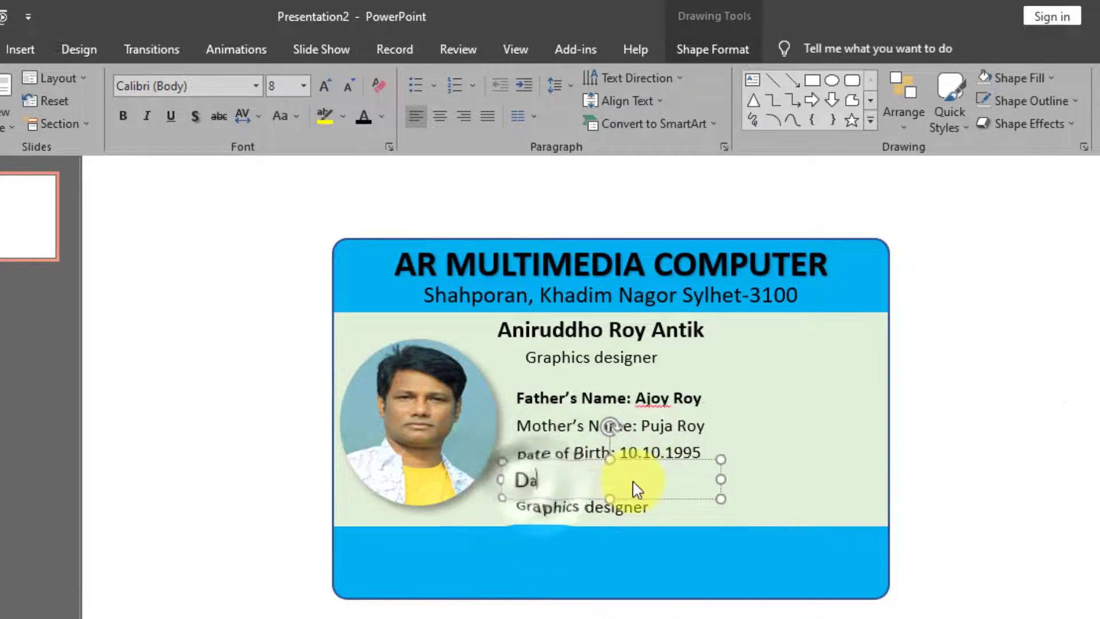
{"action": "type", "text": "te of Issue: 25-12-2008"}
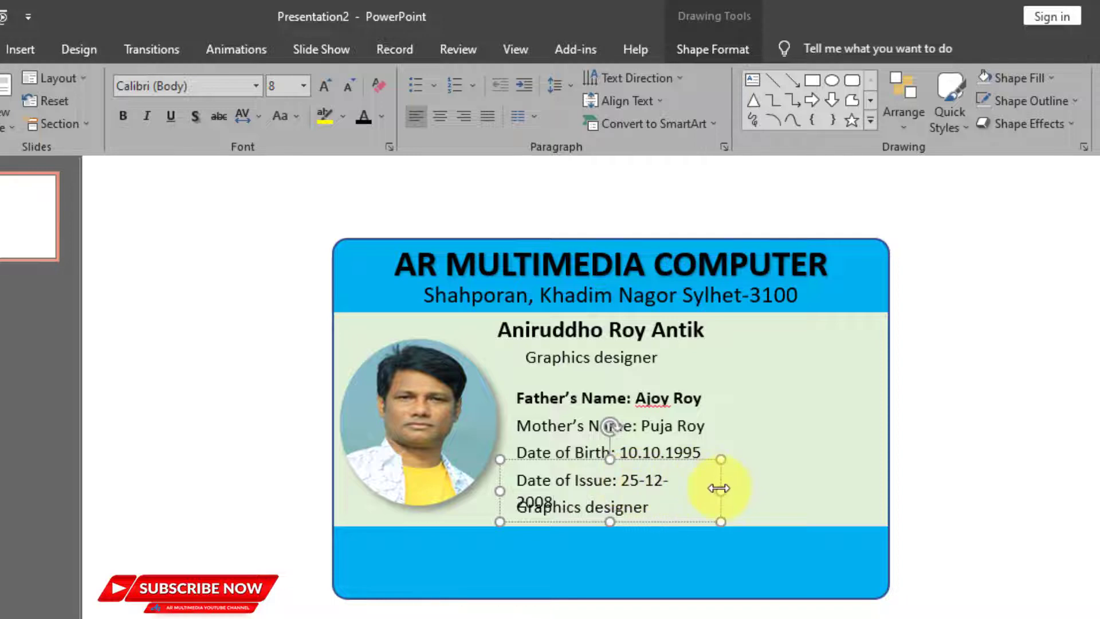
{"action": "left_click_drag", "start_coordinate": [719, 489], "coordinate": [733, 489]}
{"action": "left_click", "coordinate": [509, 511]}
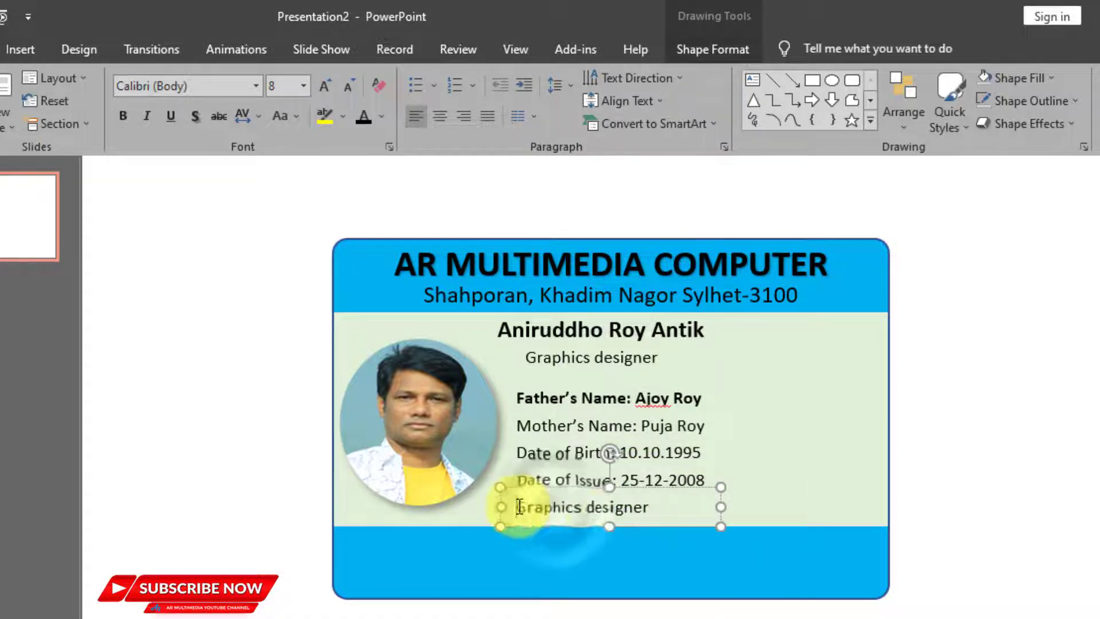
{"action": "left_click_drag", "start_coordinate": [526, 507], "coordinate": [650, 508]}
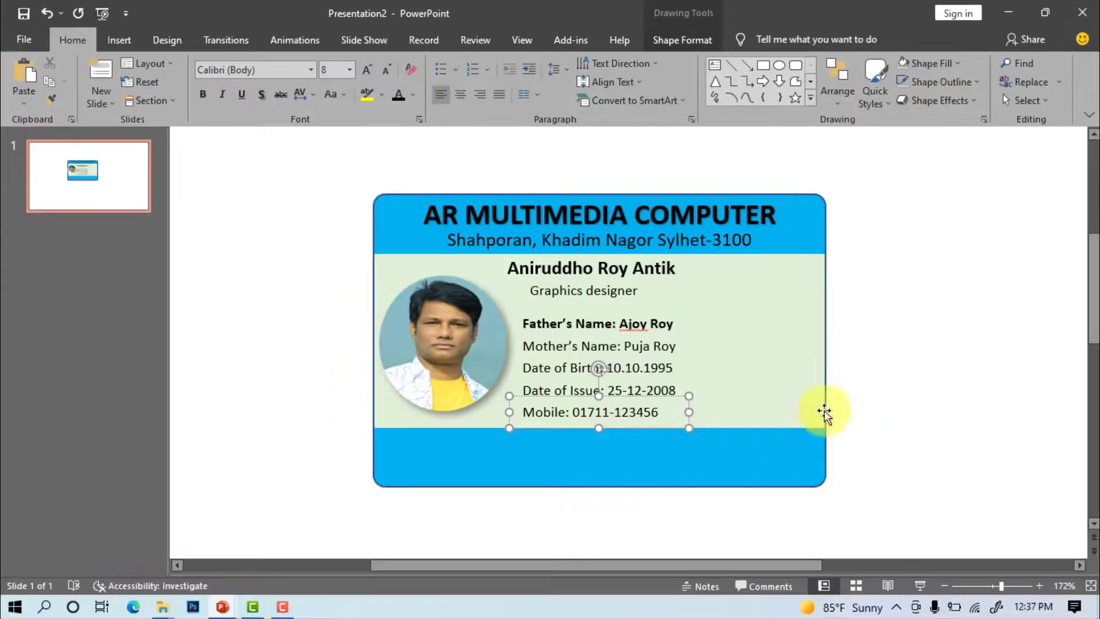
Insert the qr picture and shrink it to about 0.45" in the card's top-right corner
{"action": "left_click", "coordinate": [1022, 458]}
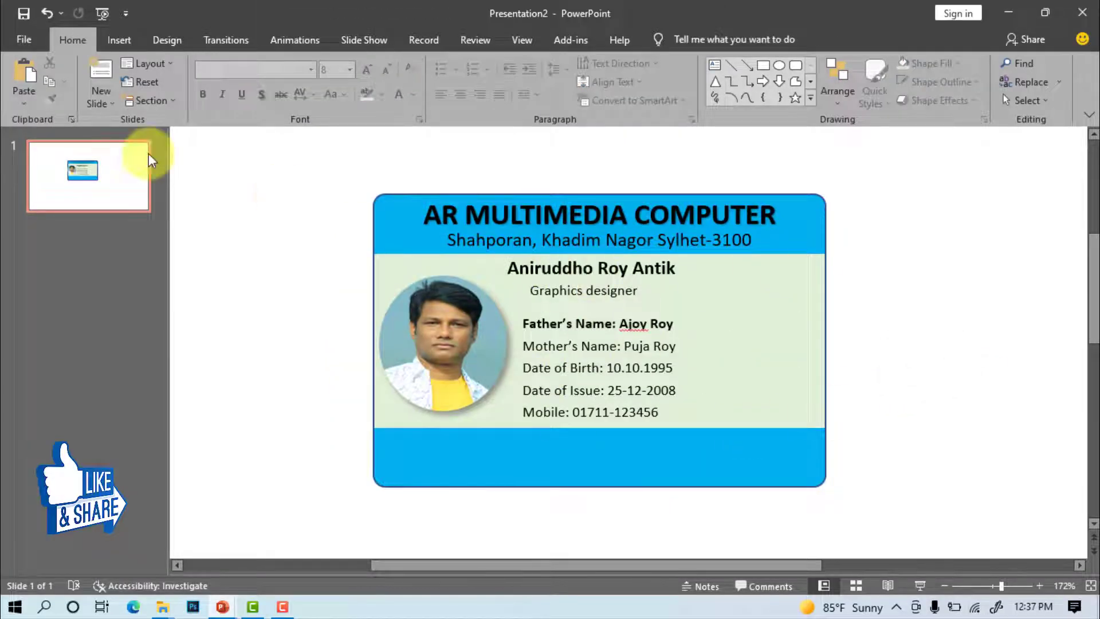
{"action": "left_click", "coordinate": [119, 42]}
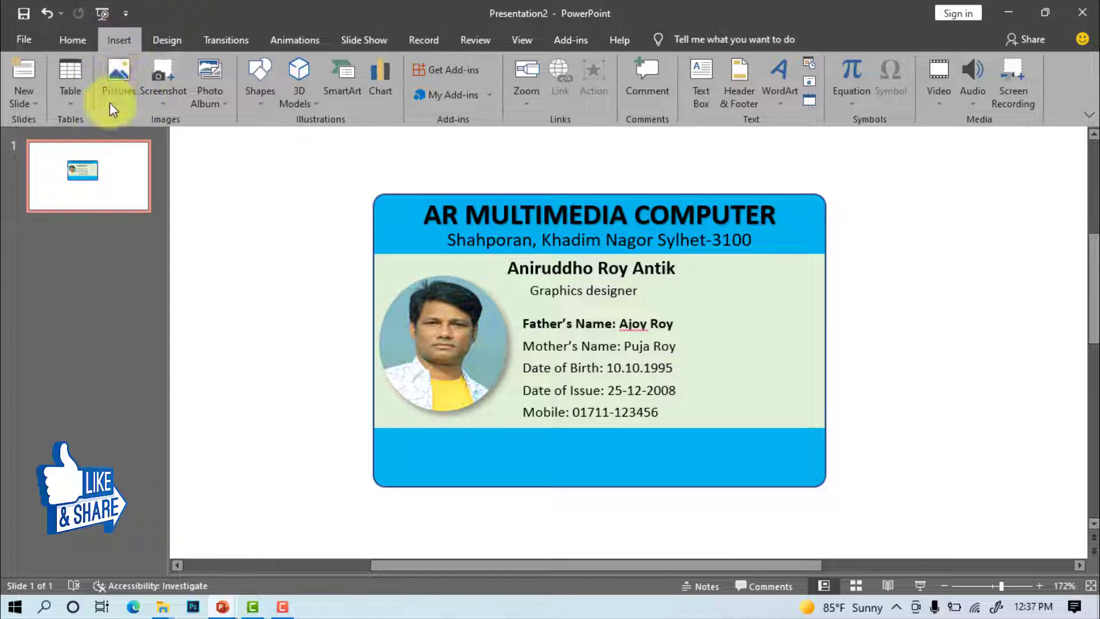
{"action": "left_click", "coordinate": [118, 83]}
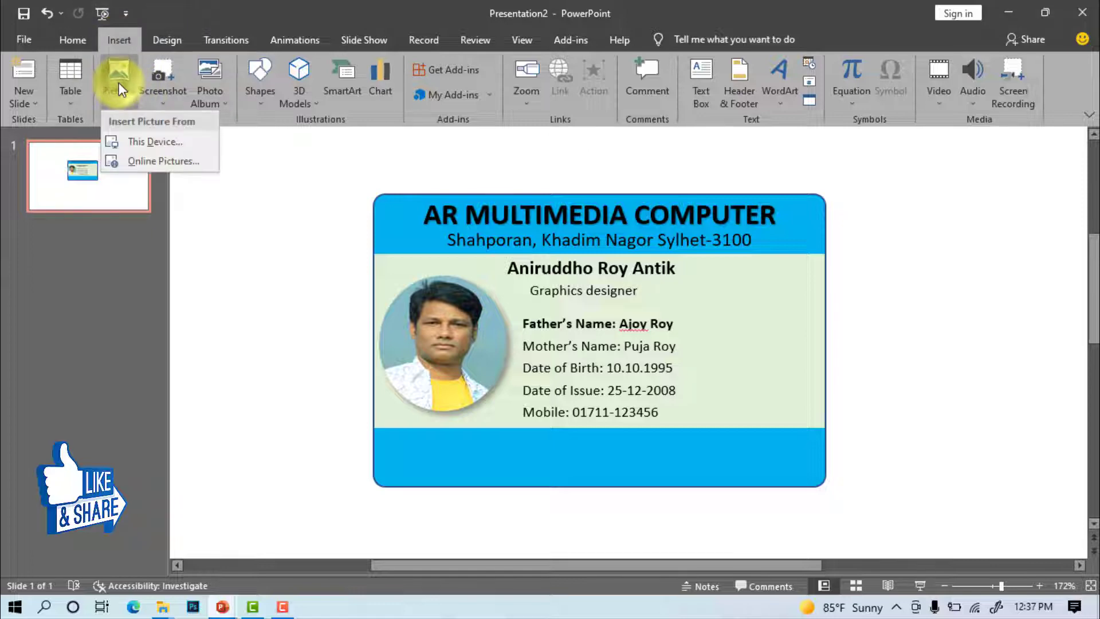
{"action": "left_click", "coordinate": [161, 142]}
{"action": "left_click", "coordinate": [287, 135]}
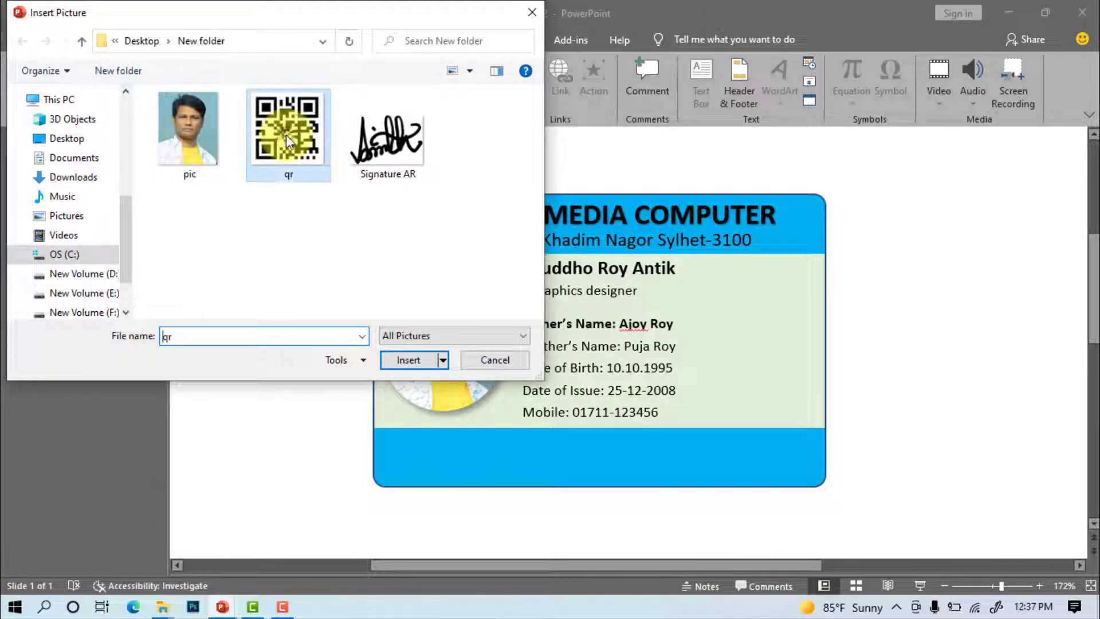
{"action": "left_click", "coordinate": [424, 364]}
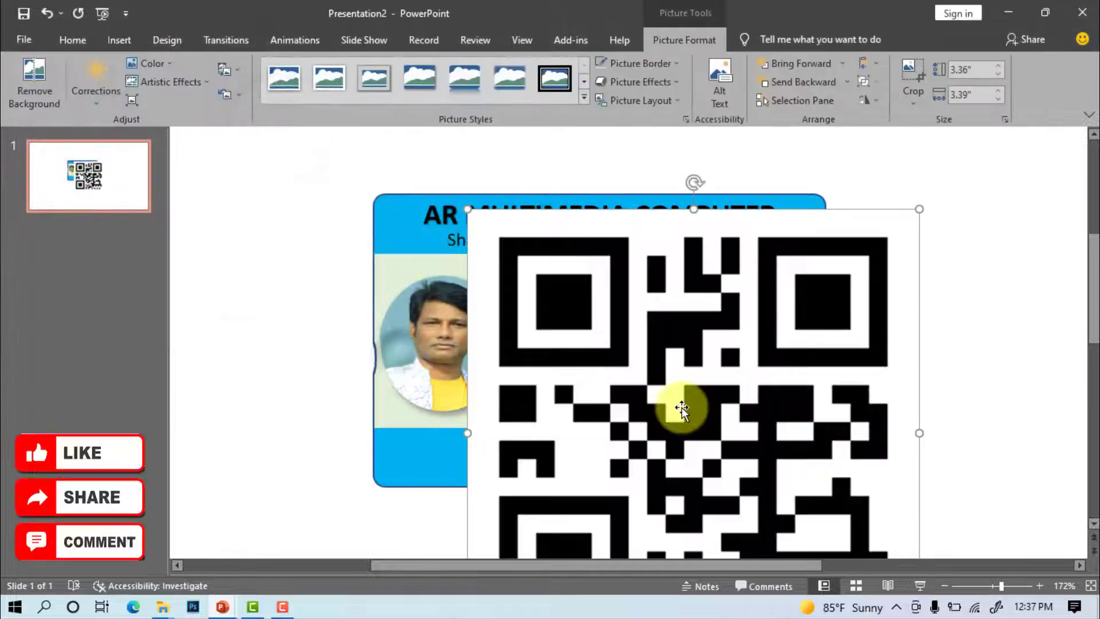
{"action": "left_click_drag", "start_coordinate": [466, 207], "coordinate": [813, 381]}
{"action": "left_click_drag", "start_coordinate": [855, 417], "coordinate": [785, 298]}
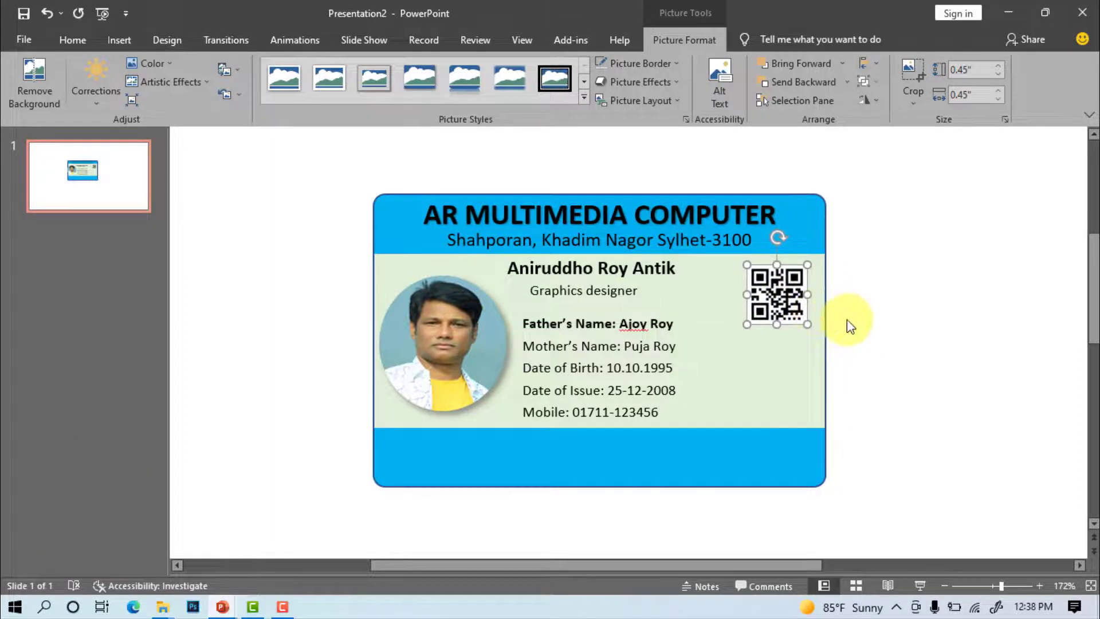
Draw a vertical line right of the details and give it a thick black style
{"action": "left_click", "coordinate": [900, 346]}
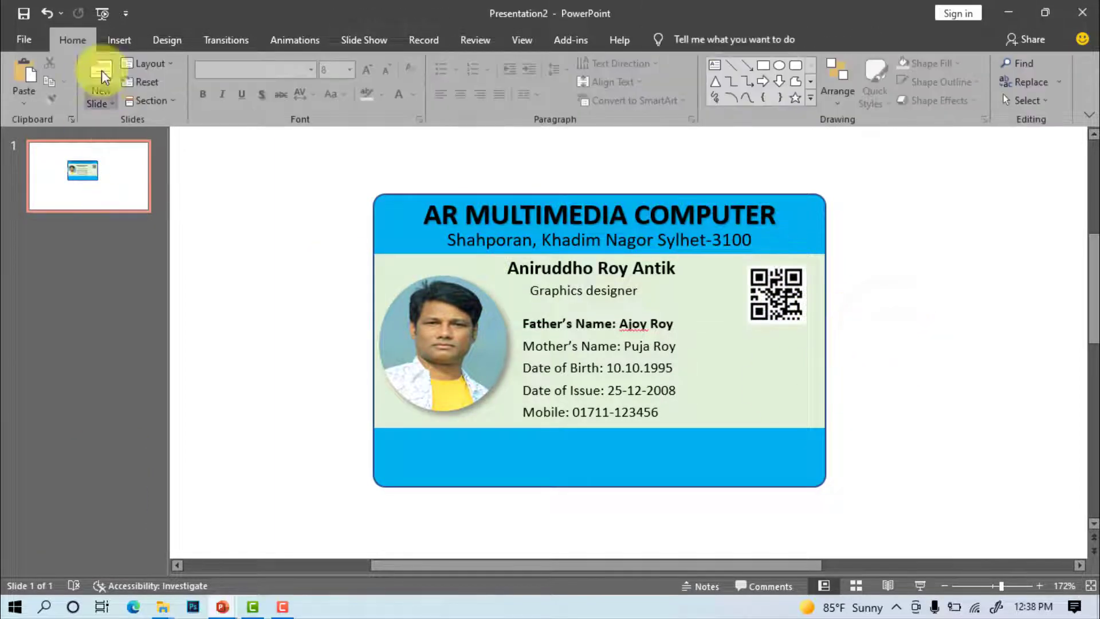
{"action": "left_click", "coordinate": [114, 39]}
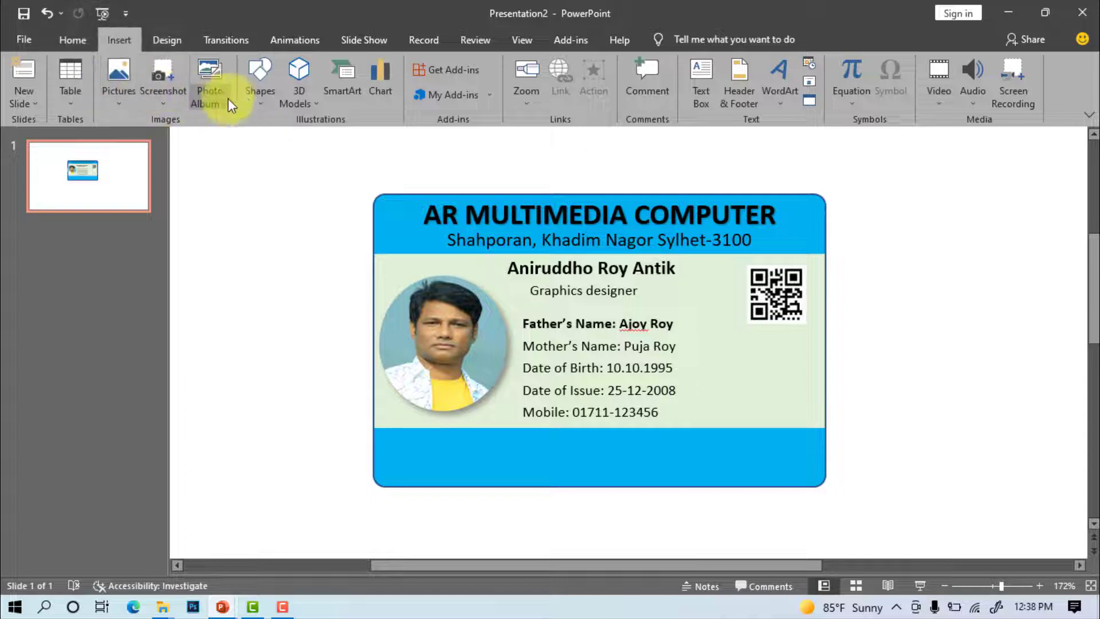
{"action": "left_click", "coordinate": [263, 103]}
{"action": "left_click", "coordinate": [267, 144]}
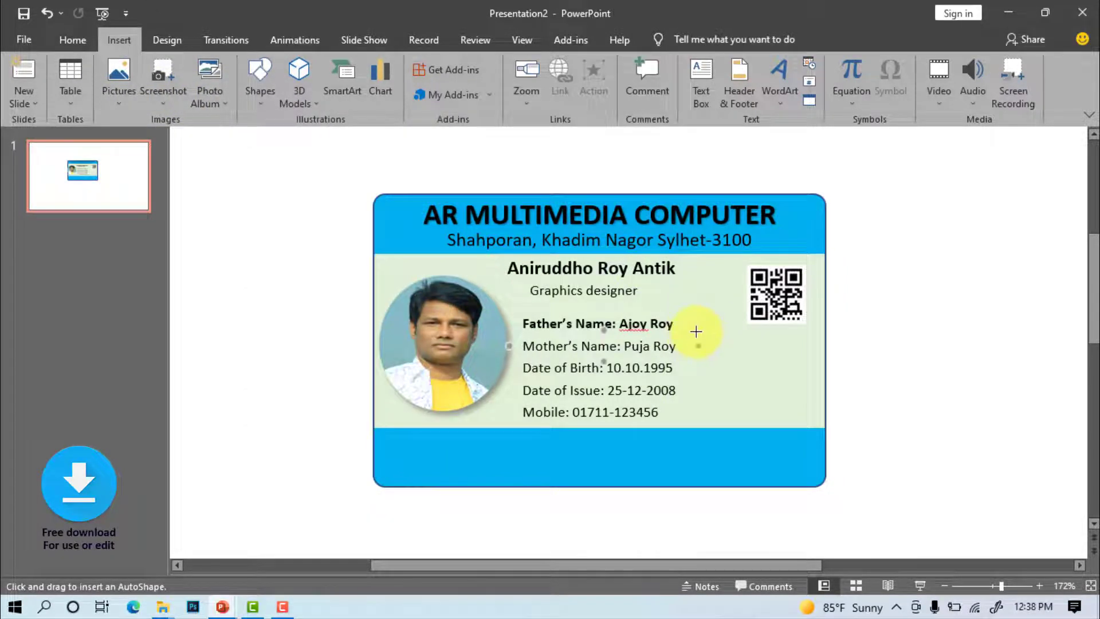
{"action": "left_click_drag", "start_coordinate": [699, 346], "coordinate": [699, 428]}
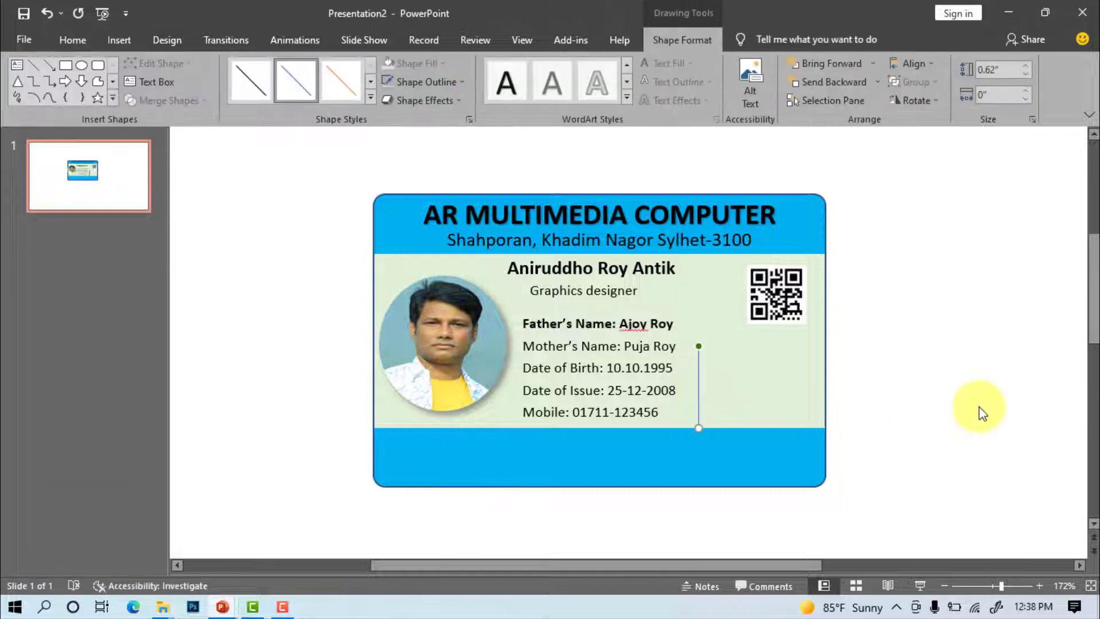
{"action": "key", "text": "ctrl+Left"}
{"action": "key", "text": "ctrl+Up"}
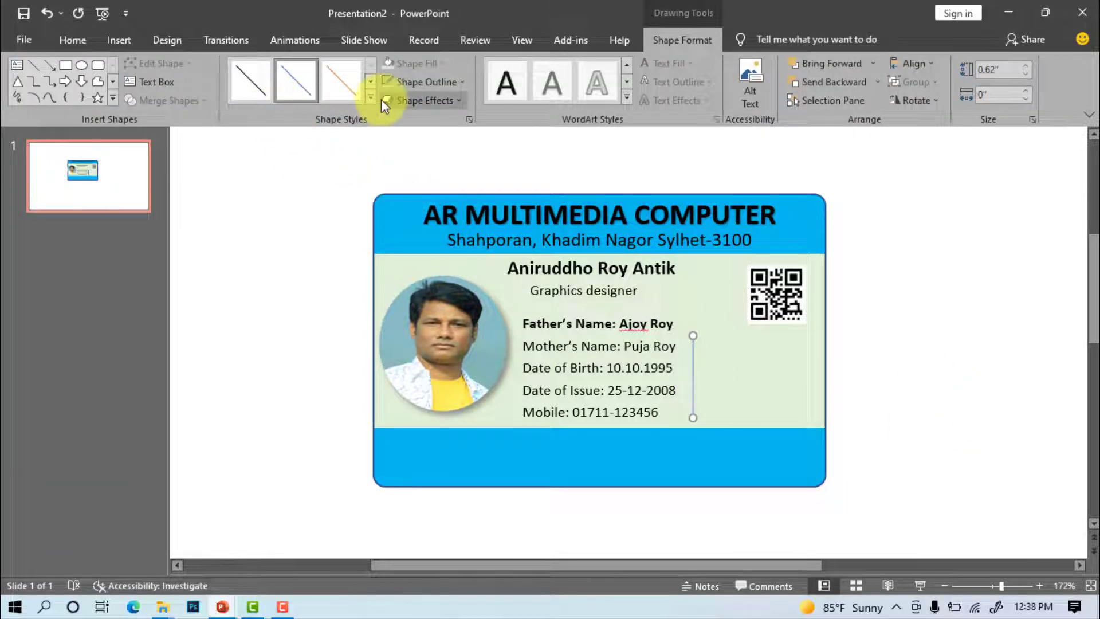
{"action": "left_click", "coordinate": [371, 97]}
{"action": "left_click", "coordinate": [247, 212]}
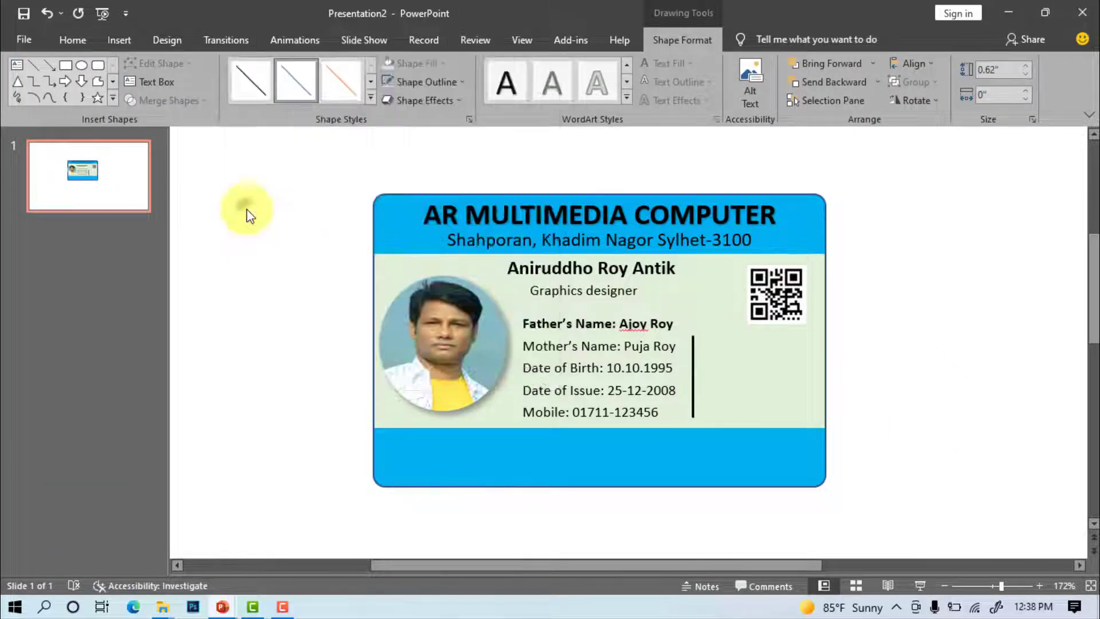
{"action": "left_click", "coordinate": [919, 402]}
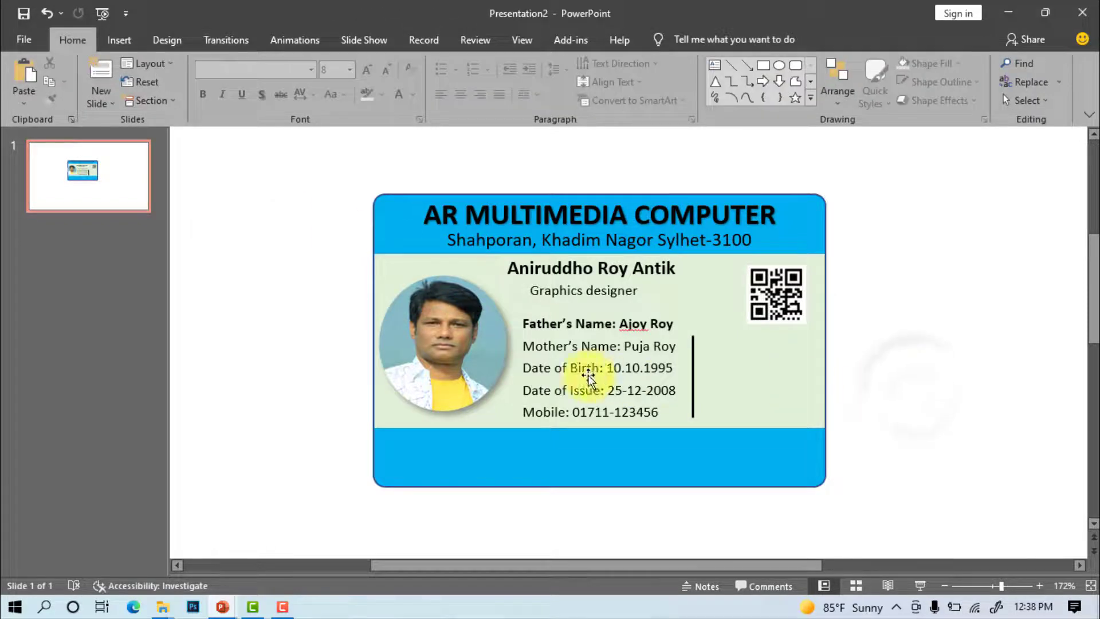
Copy the Mobile text box beside the divider and retype it as the EMP NO line
{"action": "left_click", "coordinate": [565, 412]}
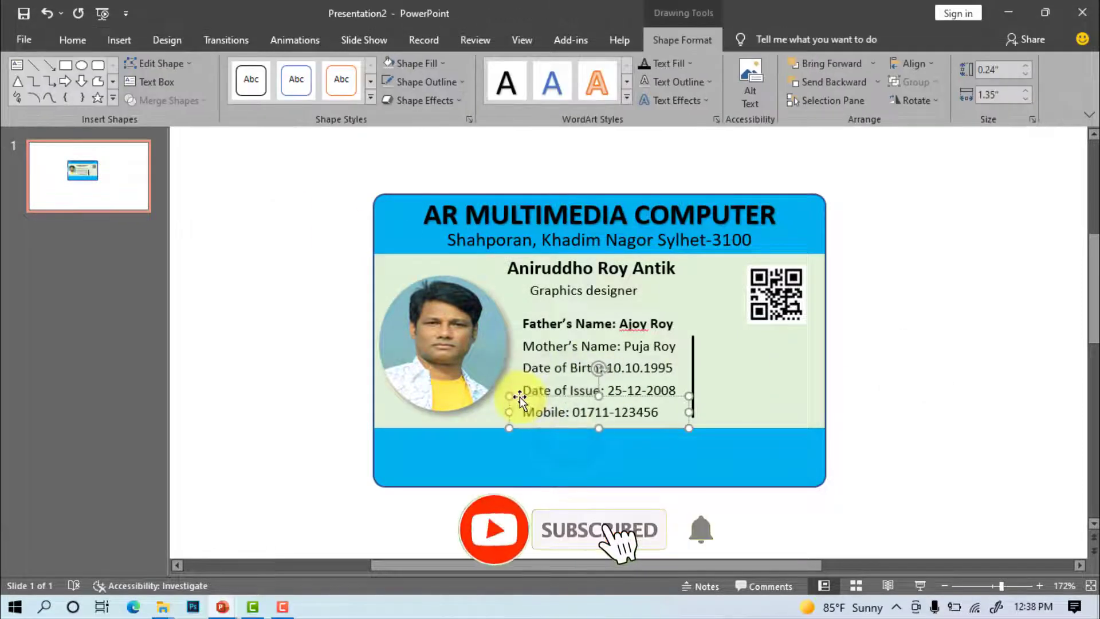
{"action": "left_click", "coordinate": [72, 40]}
{"action": "key", "text": "ctrl+c"}
{"action": "key", "text": "ctrl+v"}
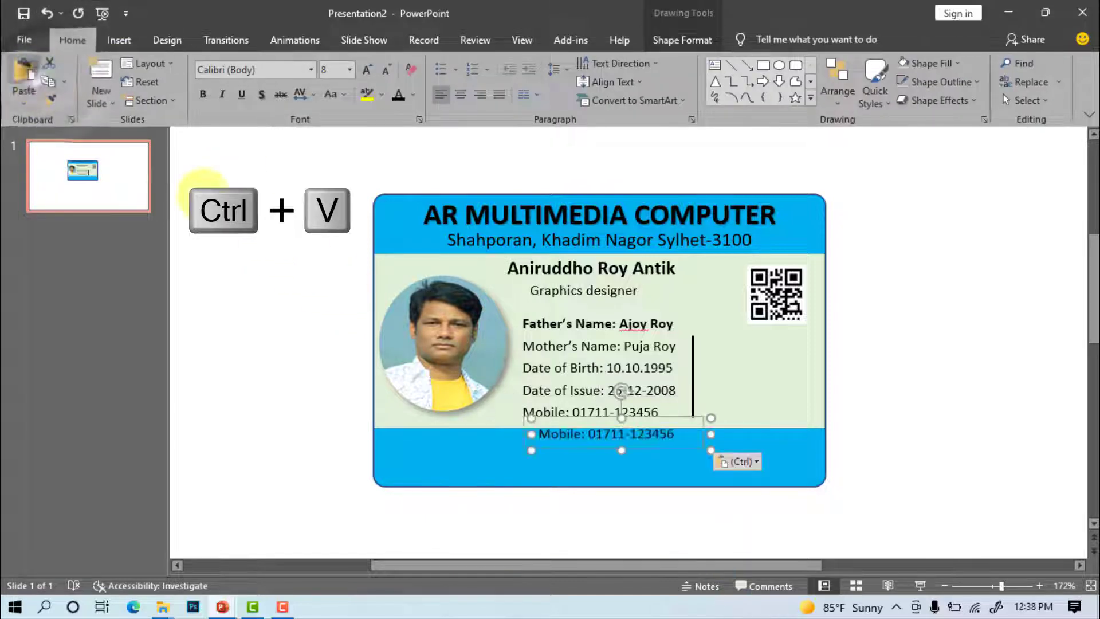
{"action": "left_click_drag", "start_coordinate": [668, 421], "coordinate": [819, 336]}
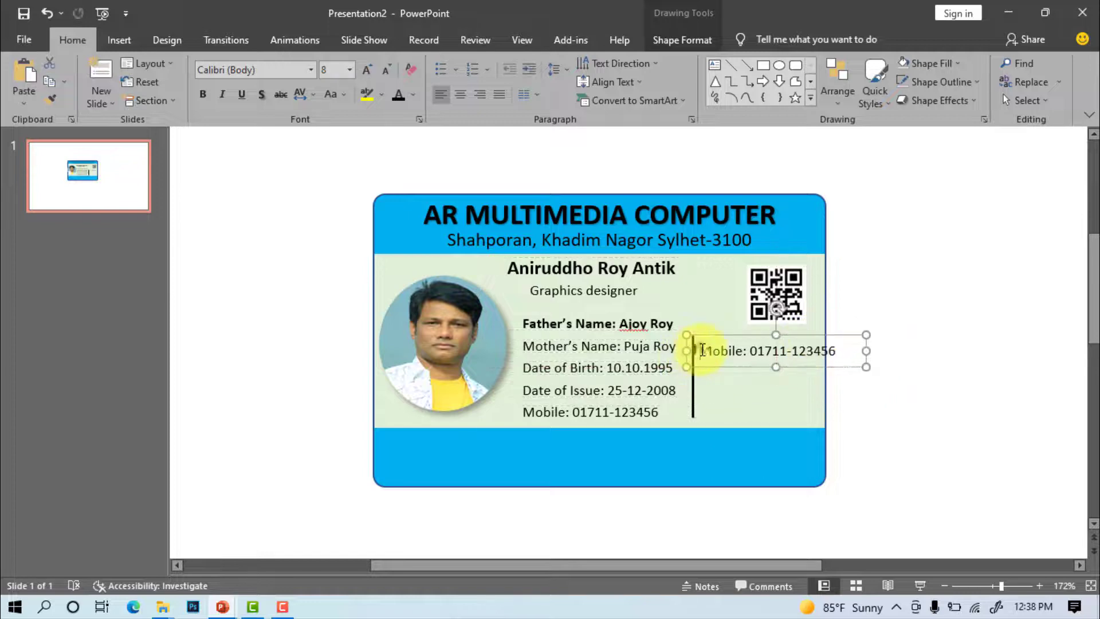
{"action": "triple_click", "coordinate": [703, 350]}
{"action": "type", "text": "EMP NO: B5210"}
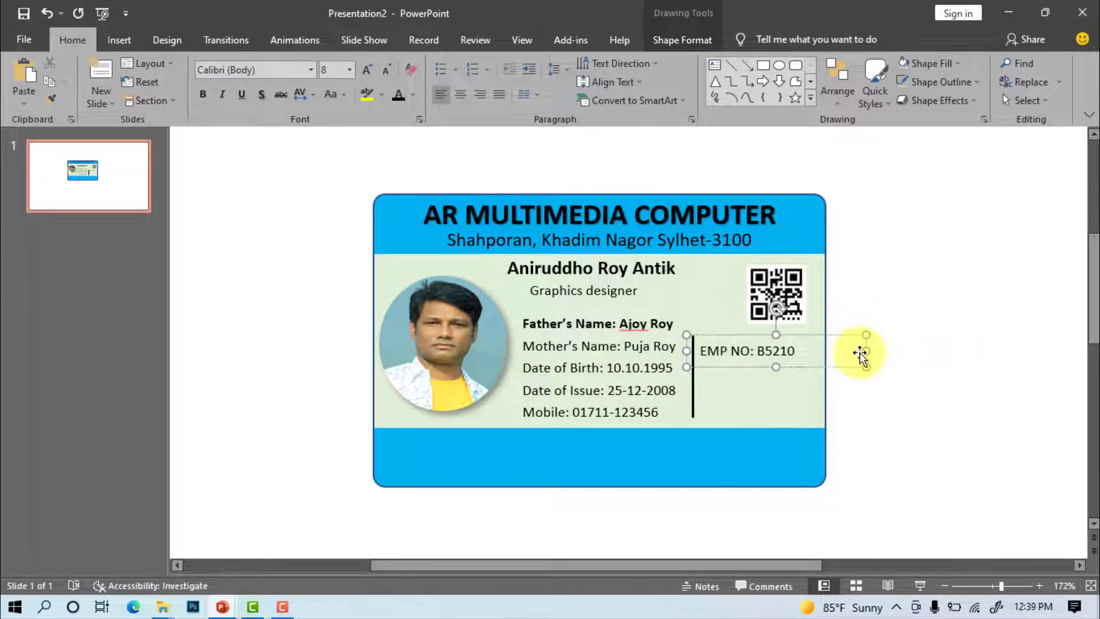
{"action": "left_click_drag", "start_coordinate": [866, 351], "coordinate": [824, 350]}
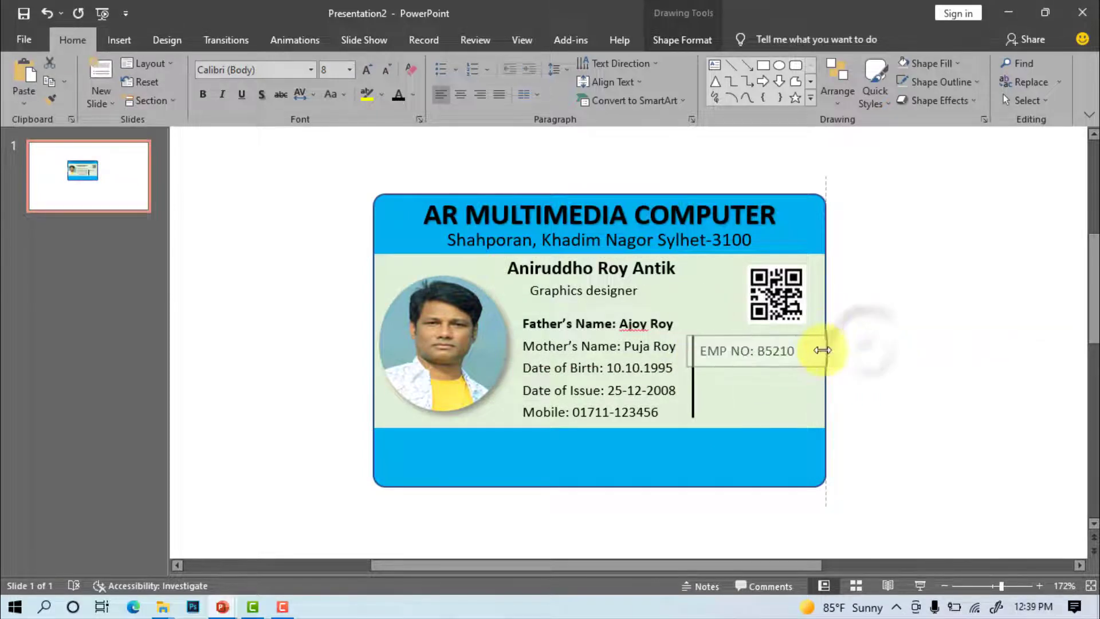
{"action": "key", "text": "ctrl+Right"}
{"action": "key", "text": "ctrl+Right"}
{"action": "key", "text": "ctrl+Right"}
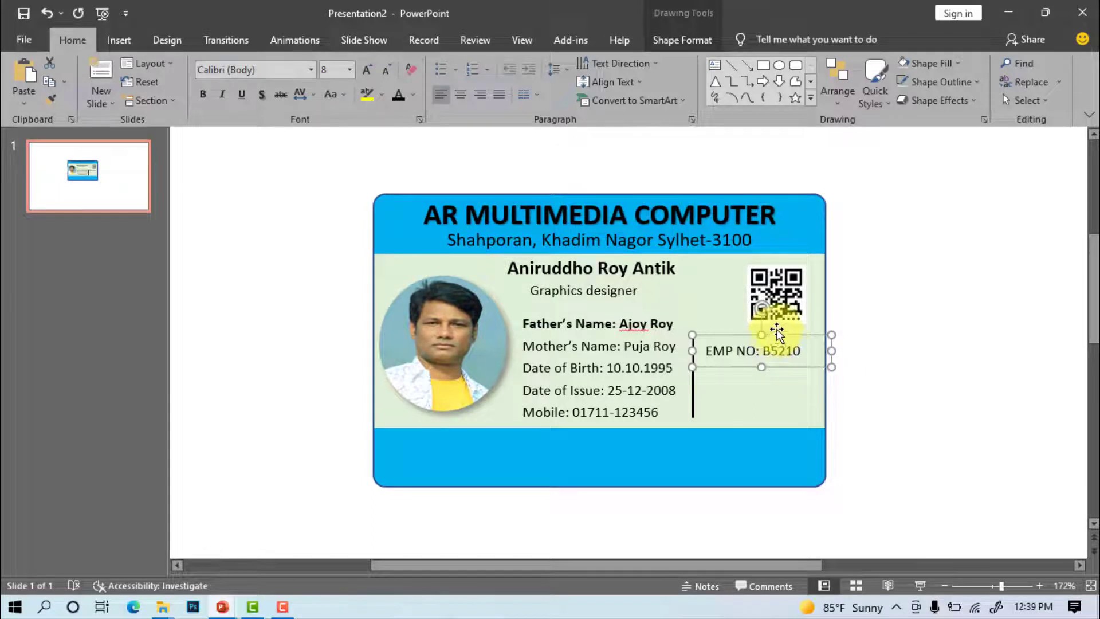
Duplicate the line twice below it as 'Gender : Male' and 'Blood Group: AB+'
{"action": "key", "text": "ctrl+d"}
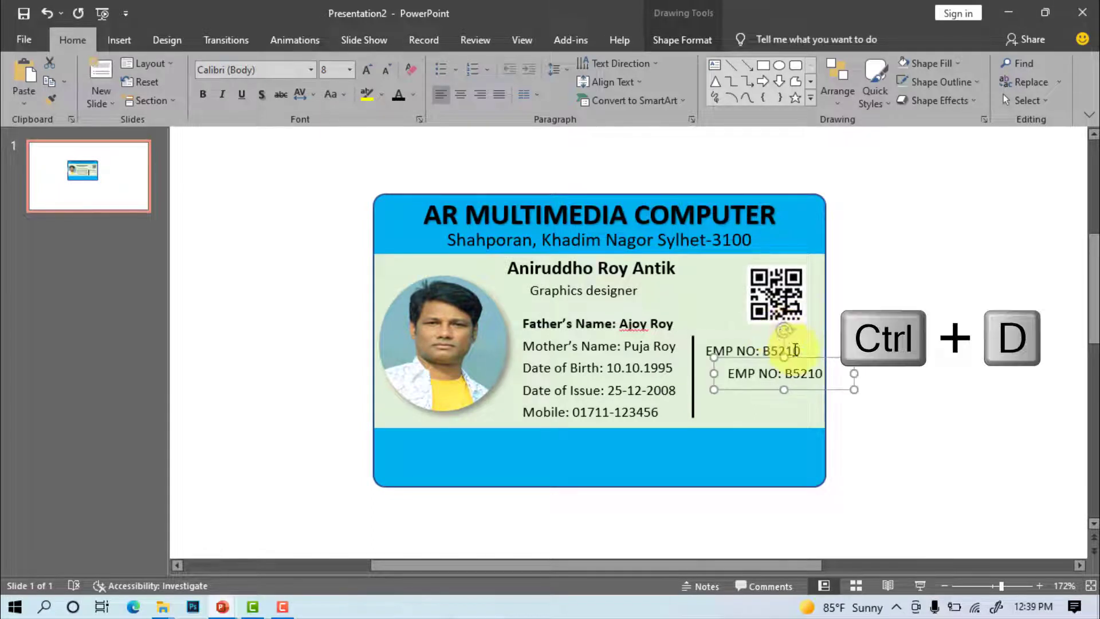
{"action": "mouse_move", "coordinate": [815, 364]}
{"action": "left_mouse_down"}
{"action": "mouse_move", "coordinate": [791, 360]}
{"action": "mouse_move", "coordinate": [827, 369]}
{"action": "left_mouse_up"}
{"action": "type", "text": "Gender : Male"}
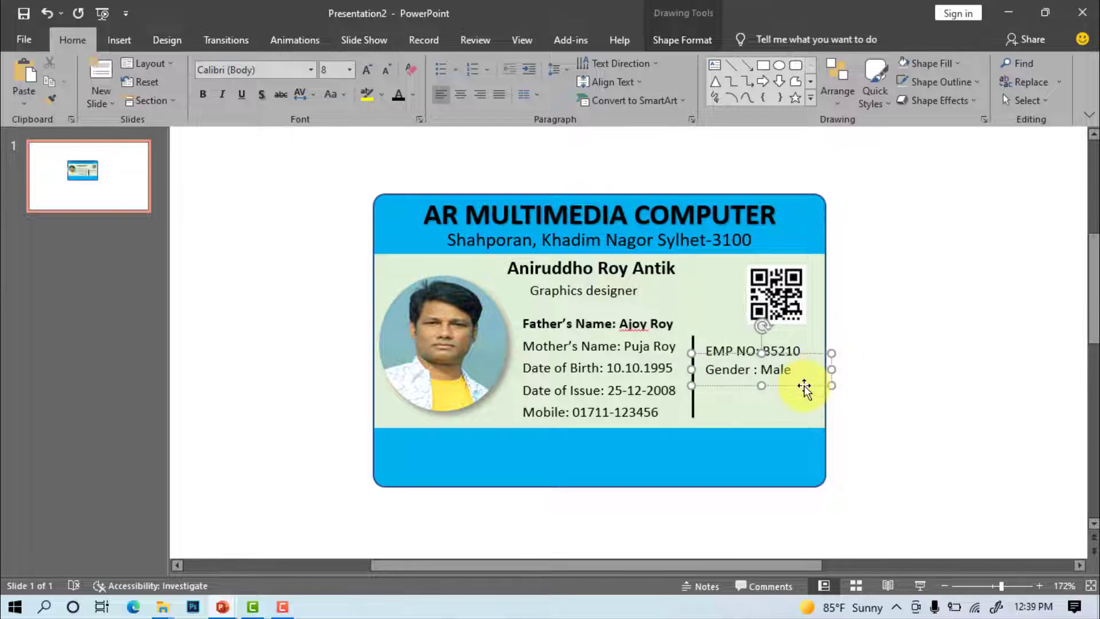
{"action": "key", "text": "Escape"}
{"action": "key", "text": "ctrl+d"}
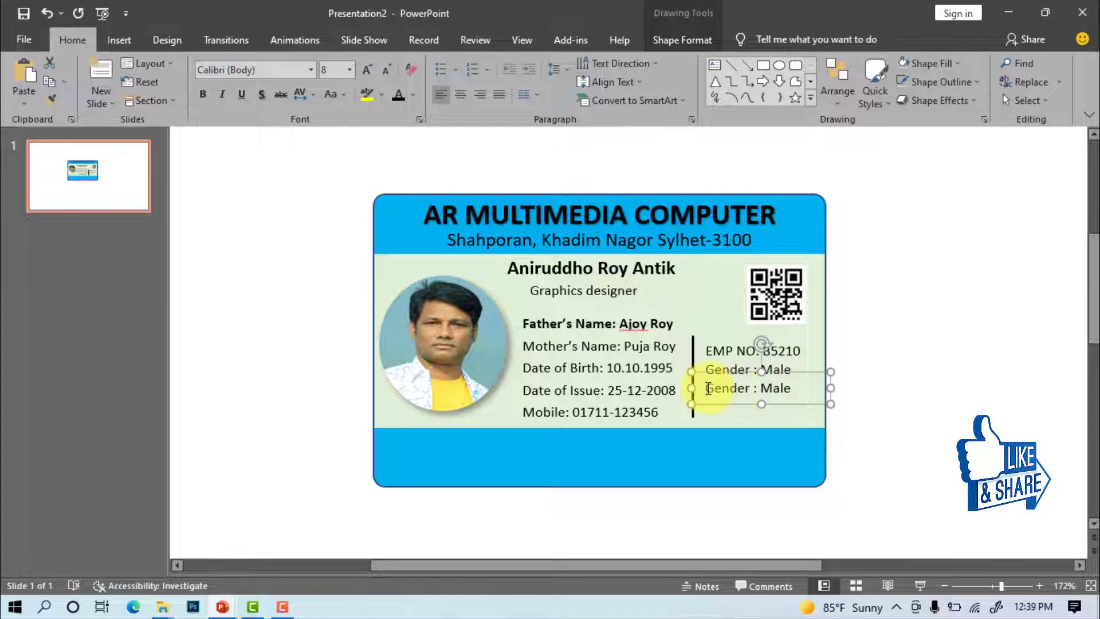
{"action": "type", "text": "Blood G"}
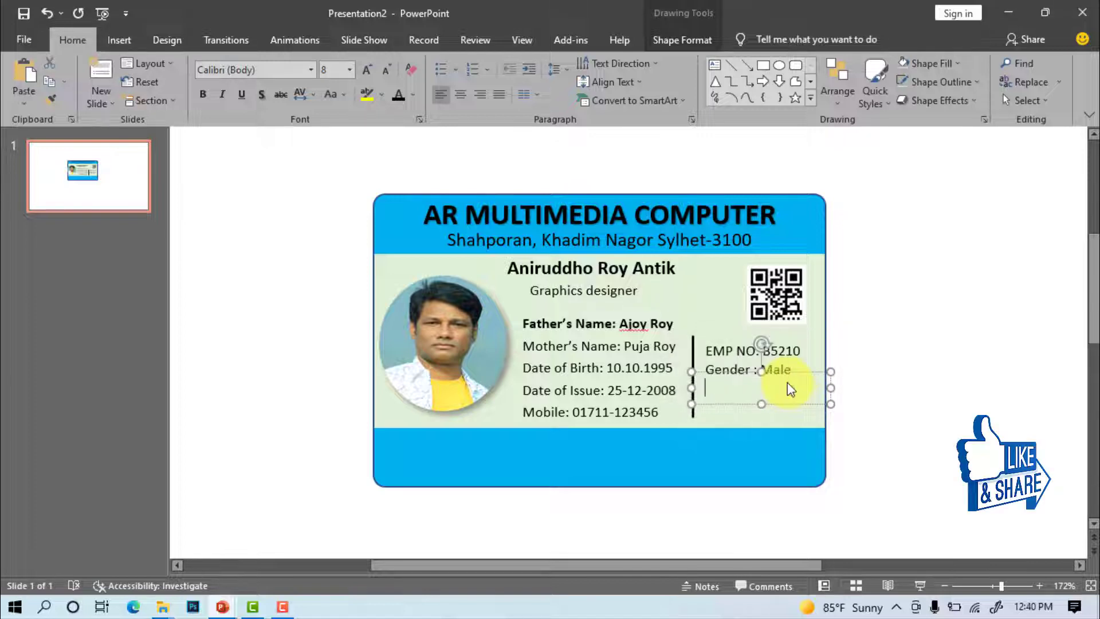
{"action": "type", "text": "roup: AB+"}
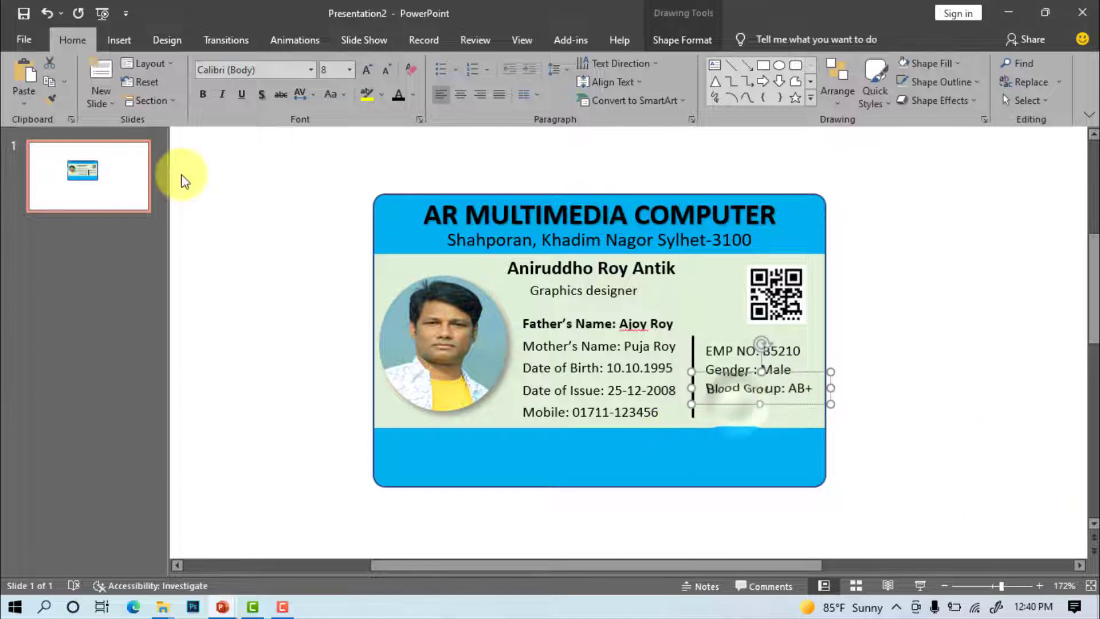
Add a 'Director Signature' label on the card's lower blue band
{"action": "key", "text": "ctrl+c"}
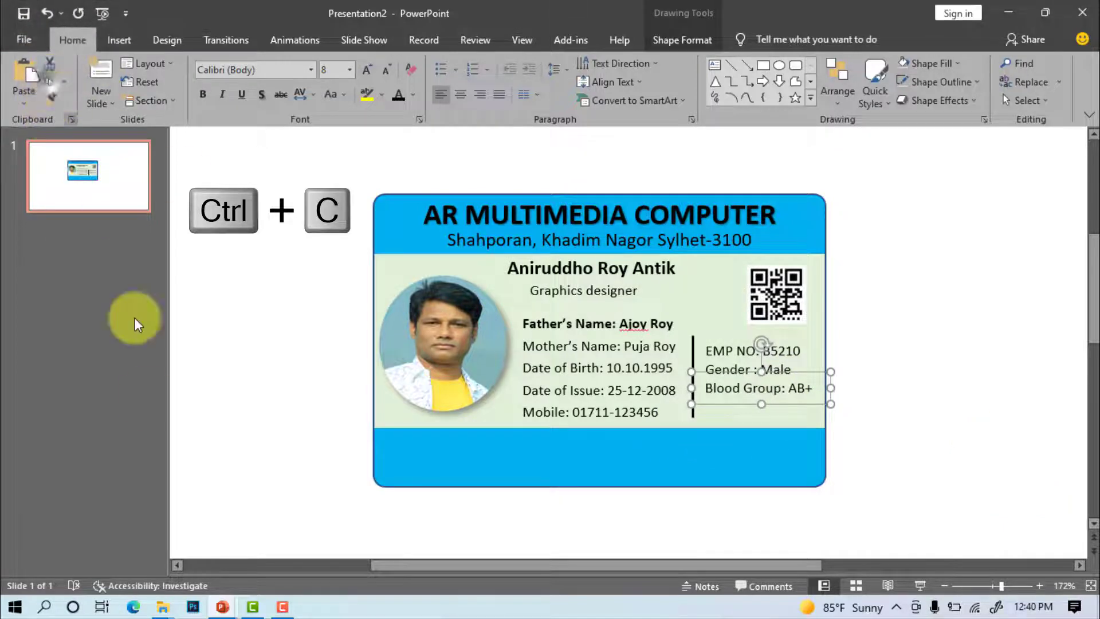
{"action": "key", "text": "ctrl+v"}
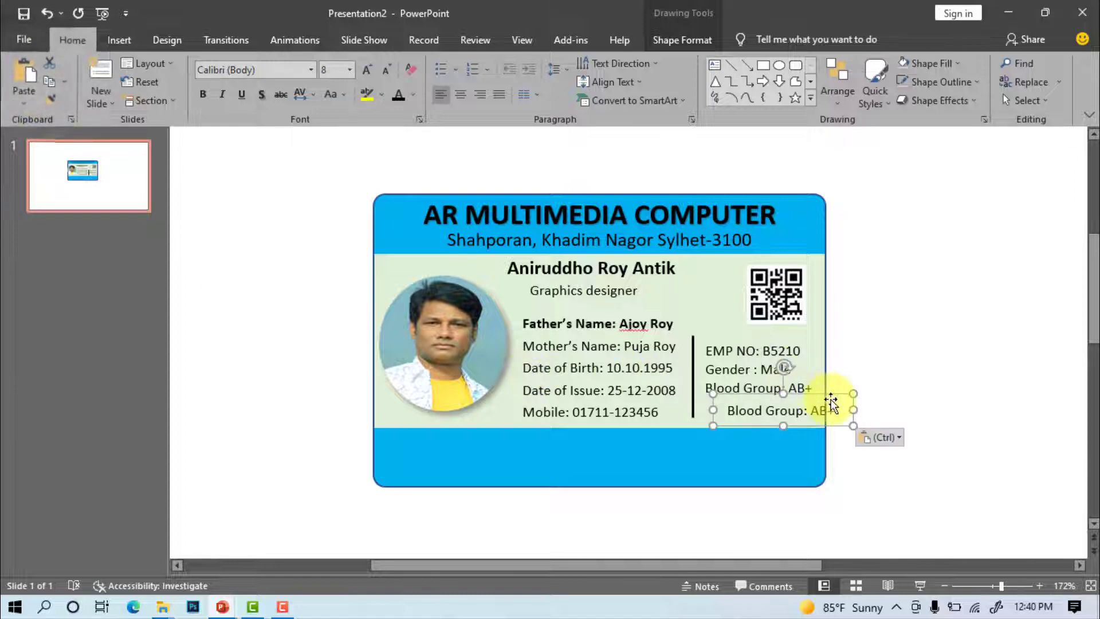
{"action": "left_click_drag", "start_coordinate": [831, 401], "coordinate": [784, 458]}
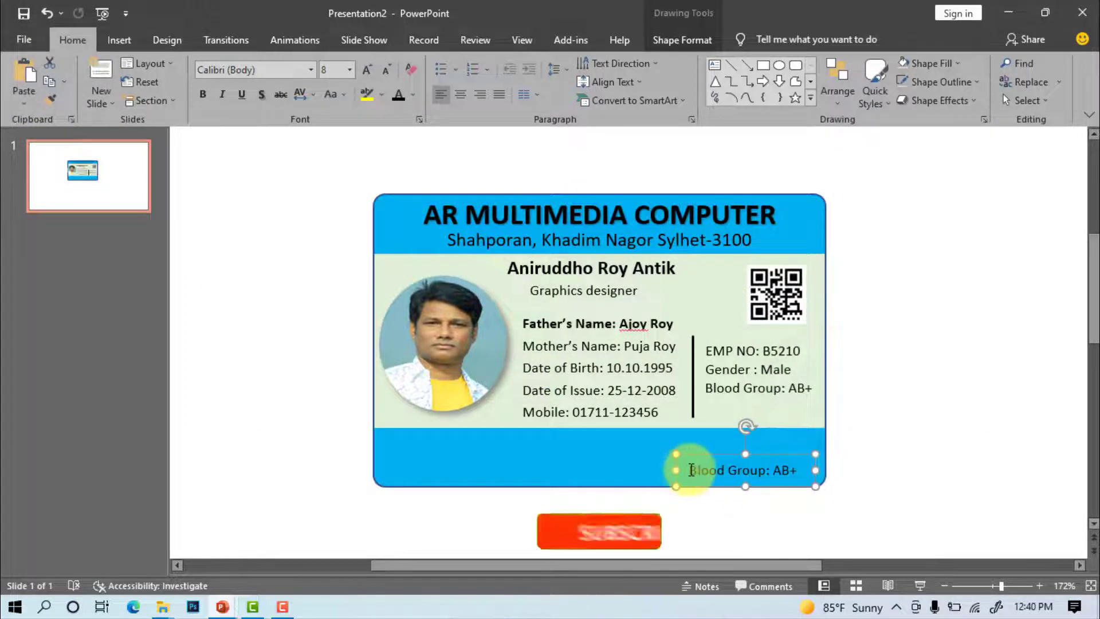
{"action": "left_click_drag", "start_coordinate": [691, 469], "coordinate": [818, 476]}
{"action": "type", "text": "Dire"}
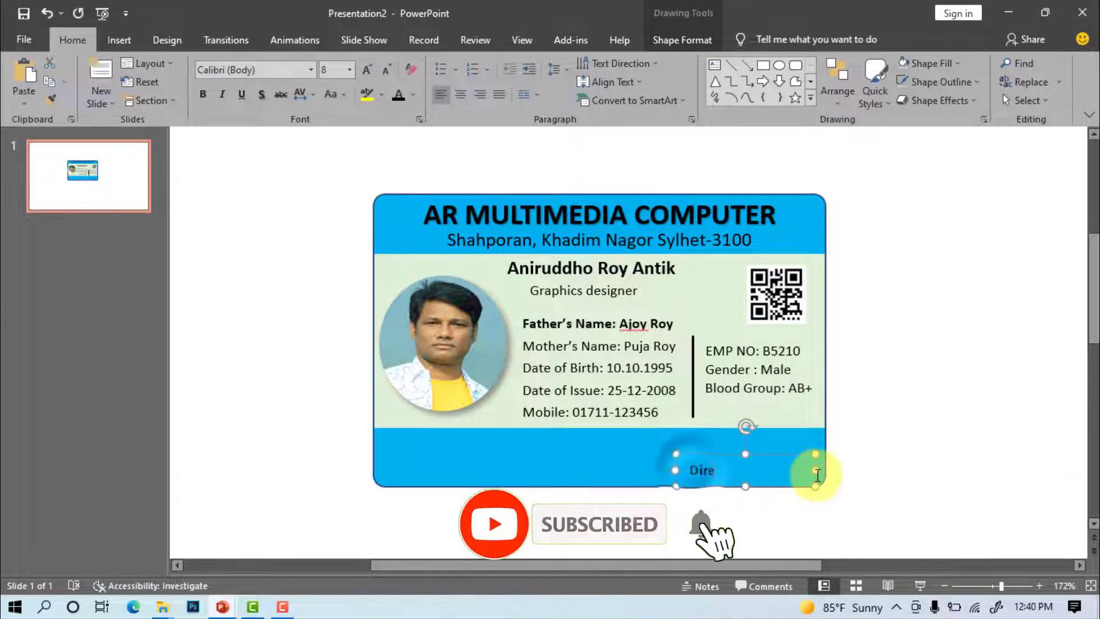
{"action": "type", "text": "ctor Signature"}
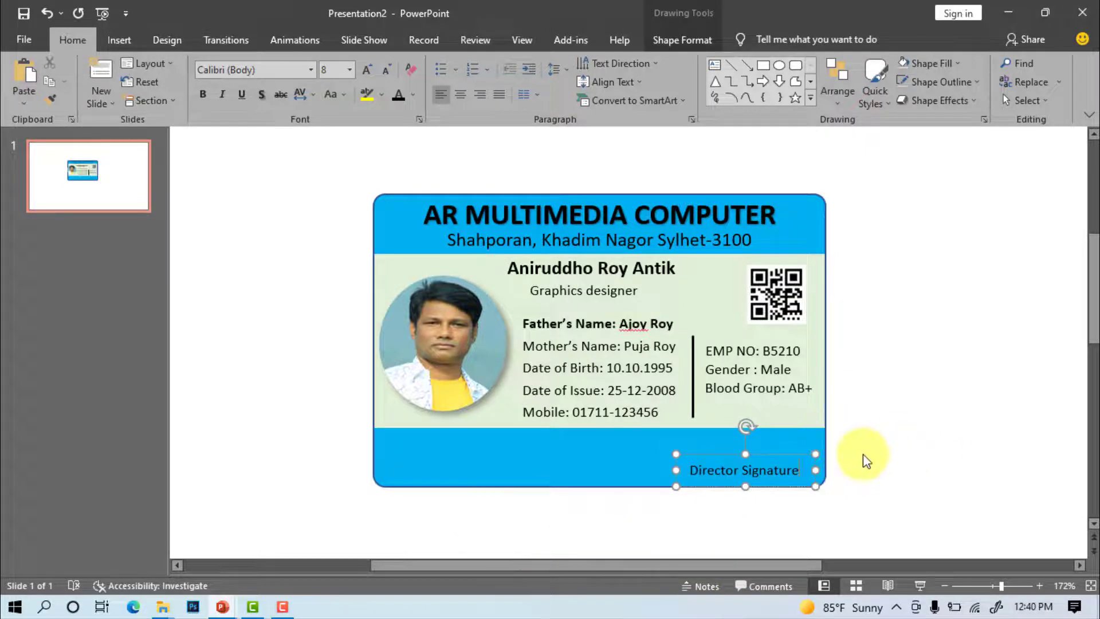
{"action": "left_click_drag", "start_coordinate": [791, 454], "coordinate": [791, 456]}
{"action": "left_click", "coordinate": [904, 425]}
Insert the Signature AR image, shrunk and placed just above the label
{"action": "left_click", "coordinate": [111, 39]}
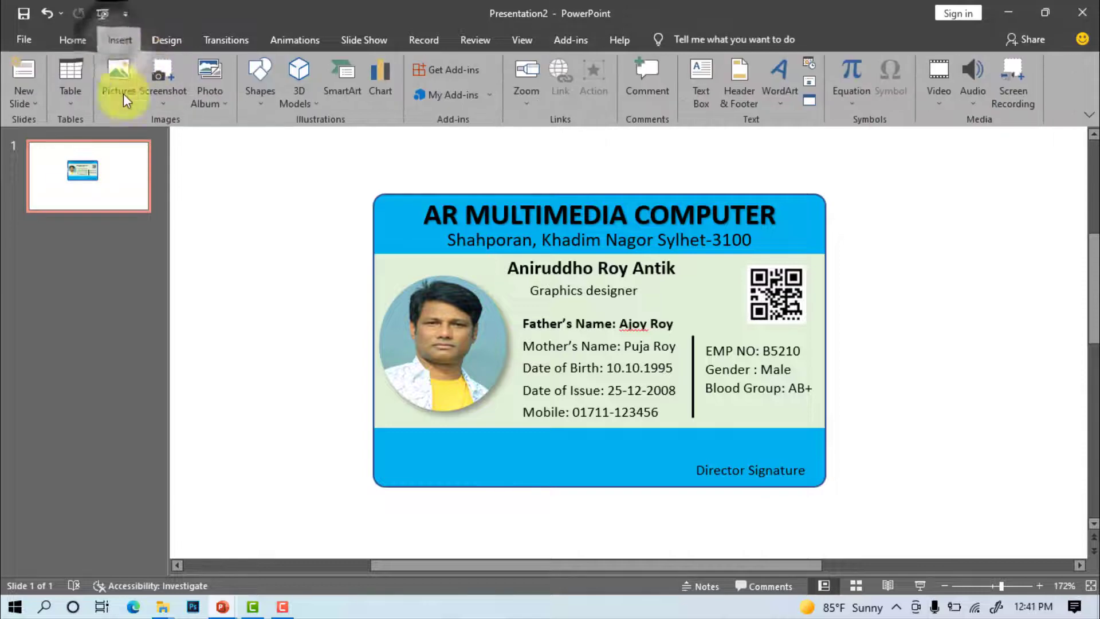
{"action": "left_click", "coordinate": [117, 76]}
{"action": "left_click", "coordinate": [161, 142]}
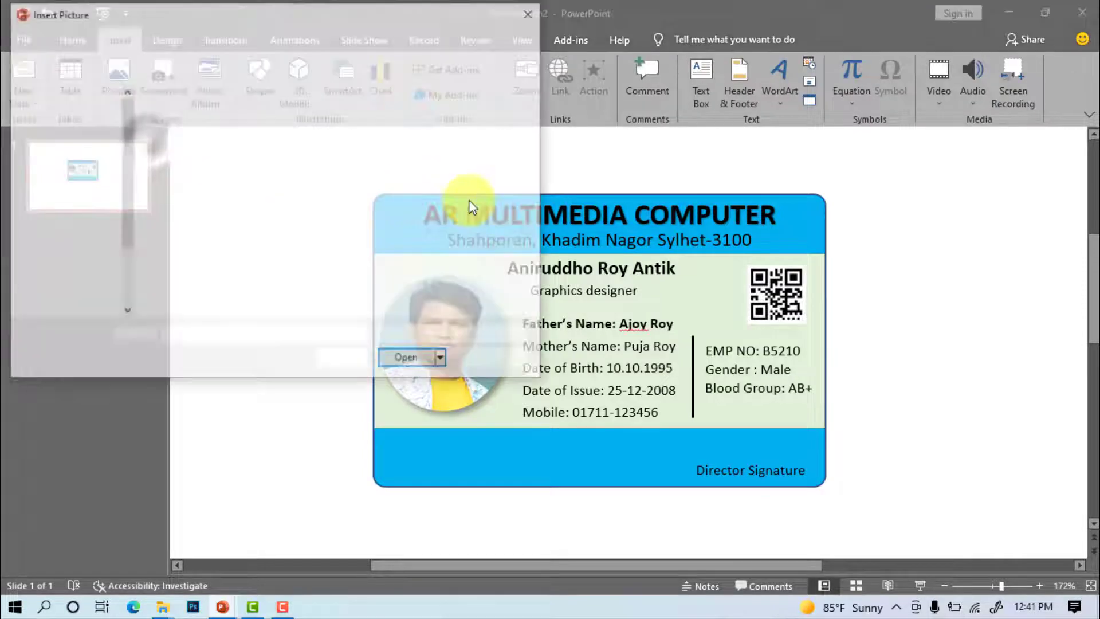
{"action": "left_click", "coordinate": [382, 142]}
{"action": "left_click", "coordinate": [407, 360]}
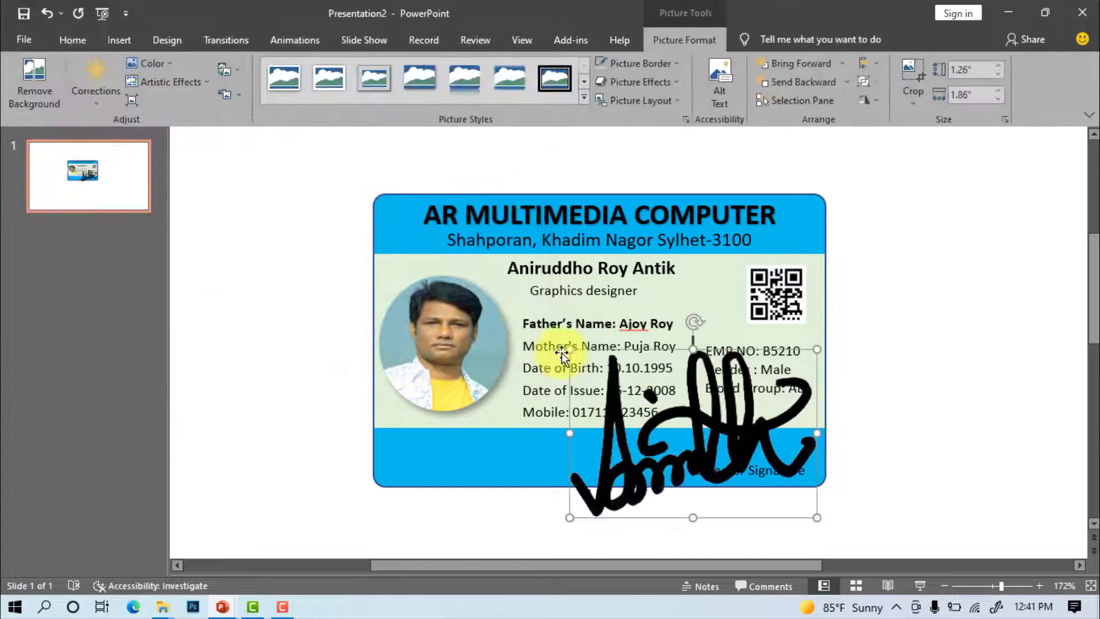
{"action": "mouse_move", "coordinate": [568, 347]}
{"action": "left_mouse_down"}
{"action": "mouse_move", "coordinate": [744, 474]}
{"action": "mouse_move", "coordinate": [765, 459]}
{"action": "mouse_move", "coordinate": [727, 435]}
{"action": "left_mouse_up"}
Duplicate the name text box and retype it as the ID NO label with the card's number
{"action": "left_click", "coordinate": [943, 483]}
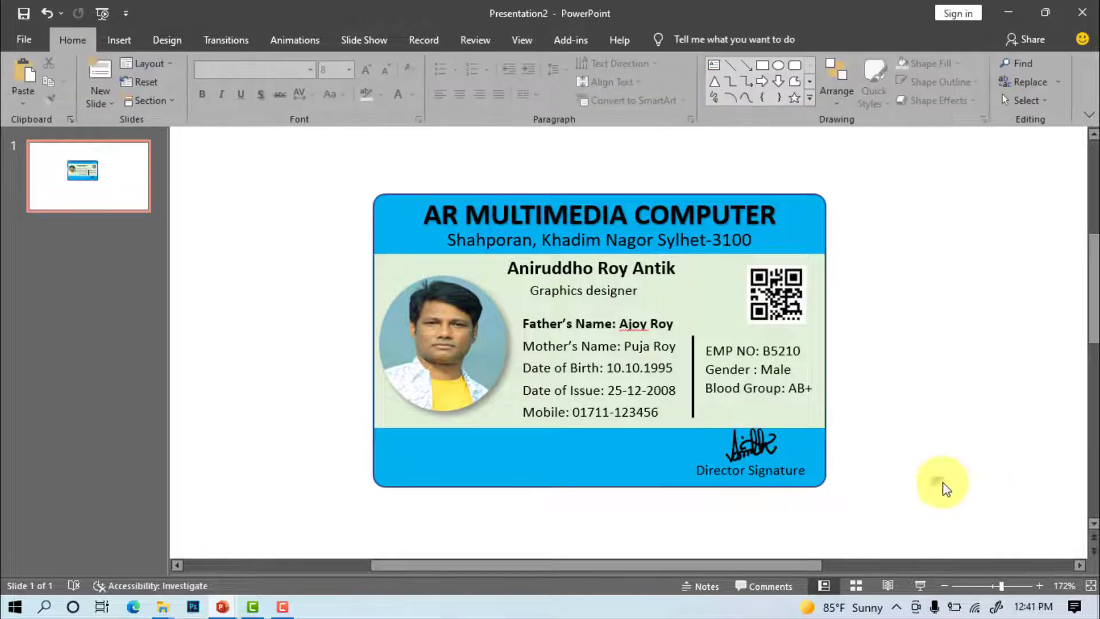
{"action": "left_click", "coordinate": [557, 266]}
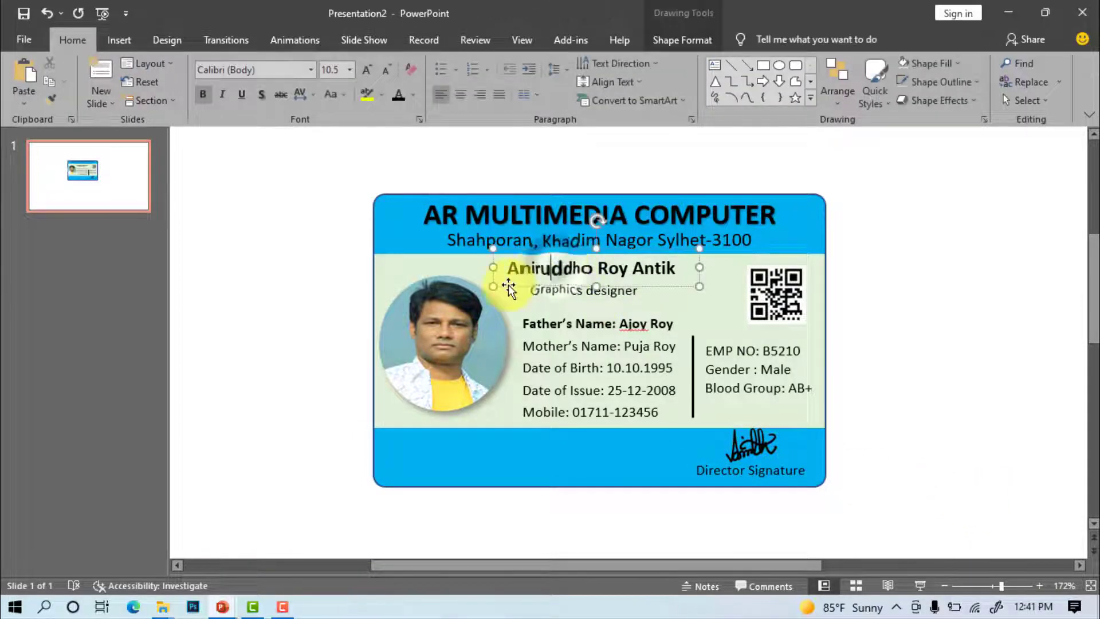
{"action": "key", "text": "ctrl+c"}
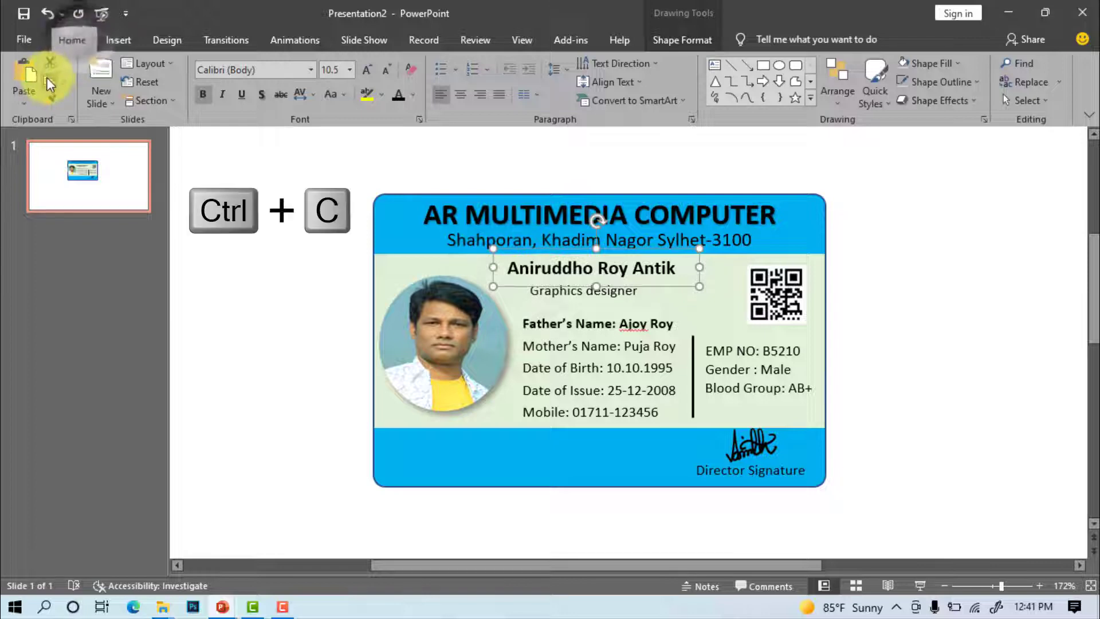
{"action": "key", "text": "ctrl+v"}
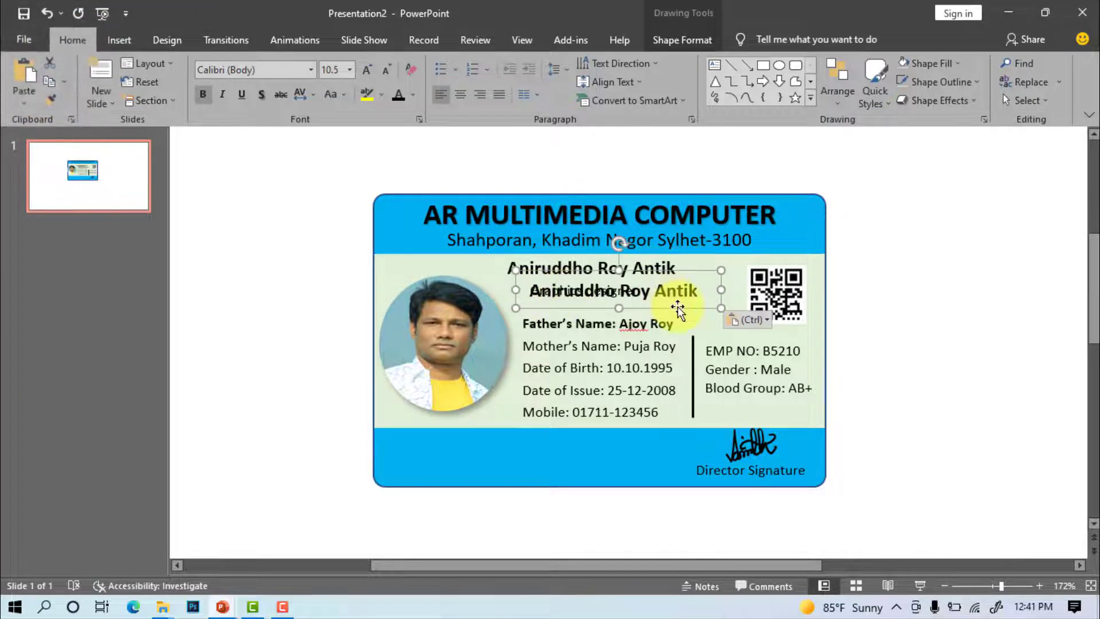
{"action": "left_click_drag", "start_coordinate": [677, 301], "coordinate": [533, 456]}
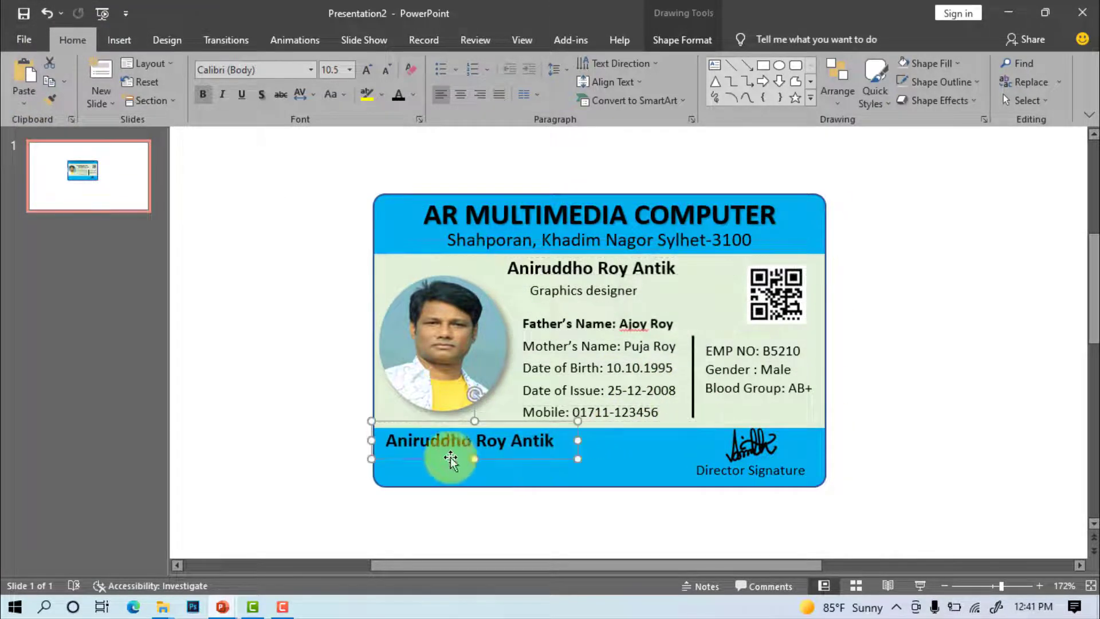
{"action": "left_click_drag", "start_coordinate": [389, 442], "coordinate": [474, 429]}
{"action": "type", "text": "ID NO : B542"}
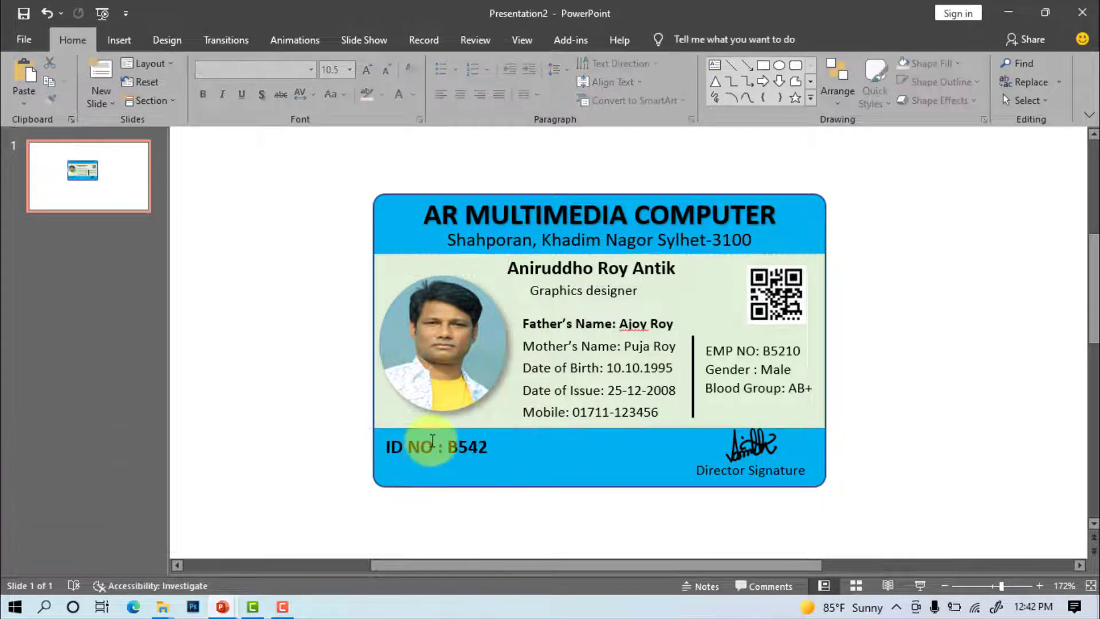
Shift the photo slightly up and move the ID NO label just beneath it
{"action": "left_click", "coordinate": [438, 347]}
{"action": "left_click_drag", "start_coordinate": [438, 346], "coordinate": [435, 337]}
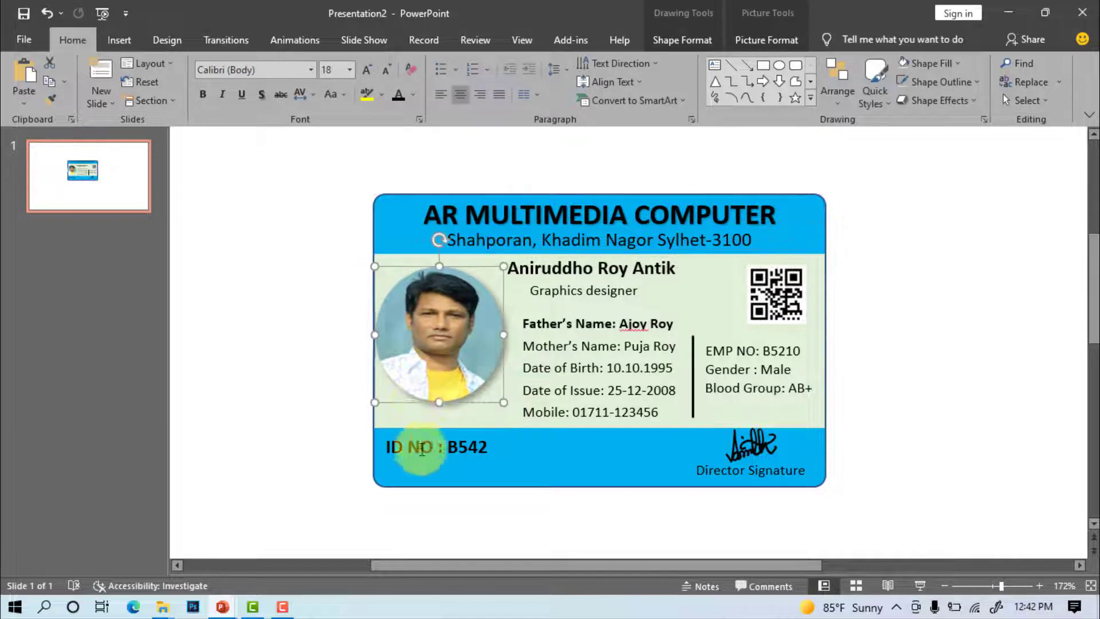
{"action": "left_click", "coordinate": [430, 459]}
{"action": "left_click_drag", "start_coordinate": [465, 427], "coordinate": [458, 366]}
{"action": "left_click", "coordinate": [921, 432]}
{"action": "left_click", "coordinate": [457, 364]}
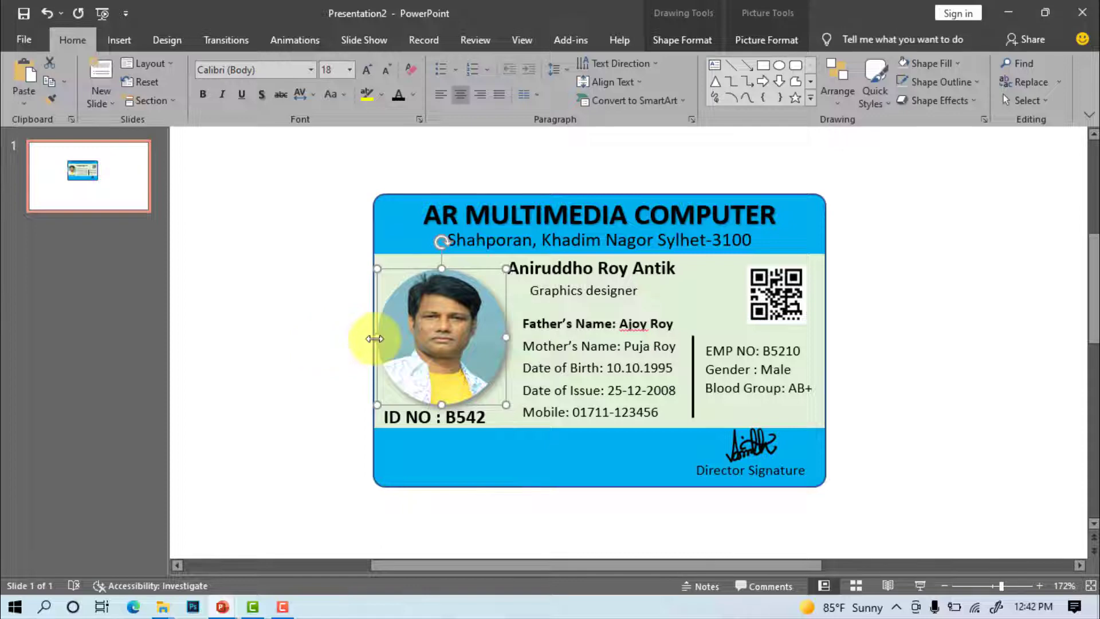
{"action": "left_click", "coordinate": [1040, 437]}
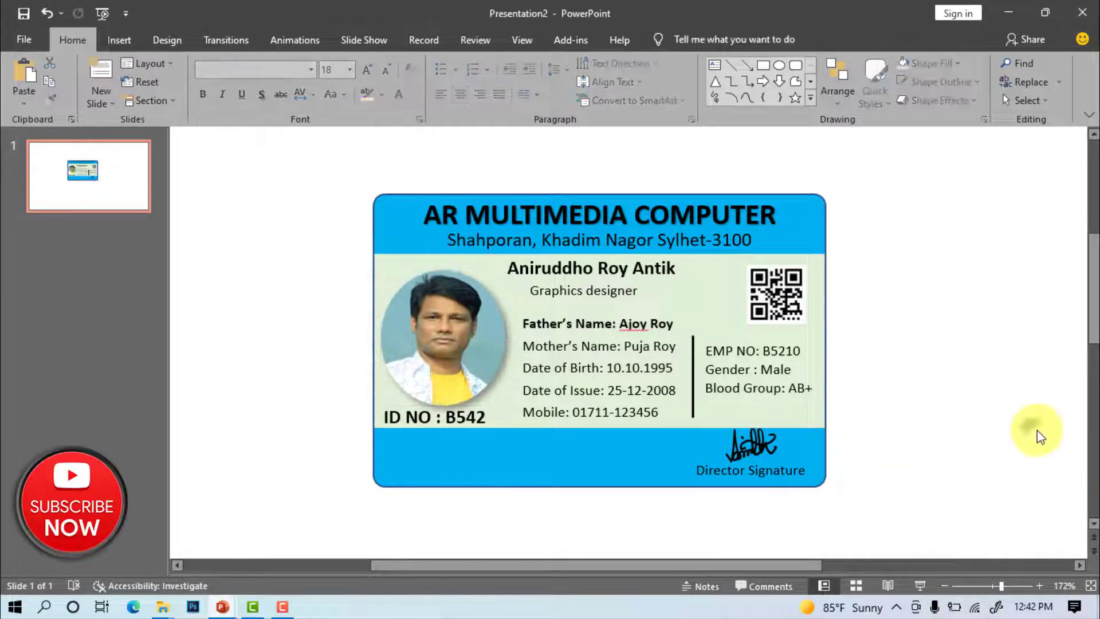
{"action": "left_click", "coordinate": [783, 388]}
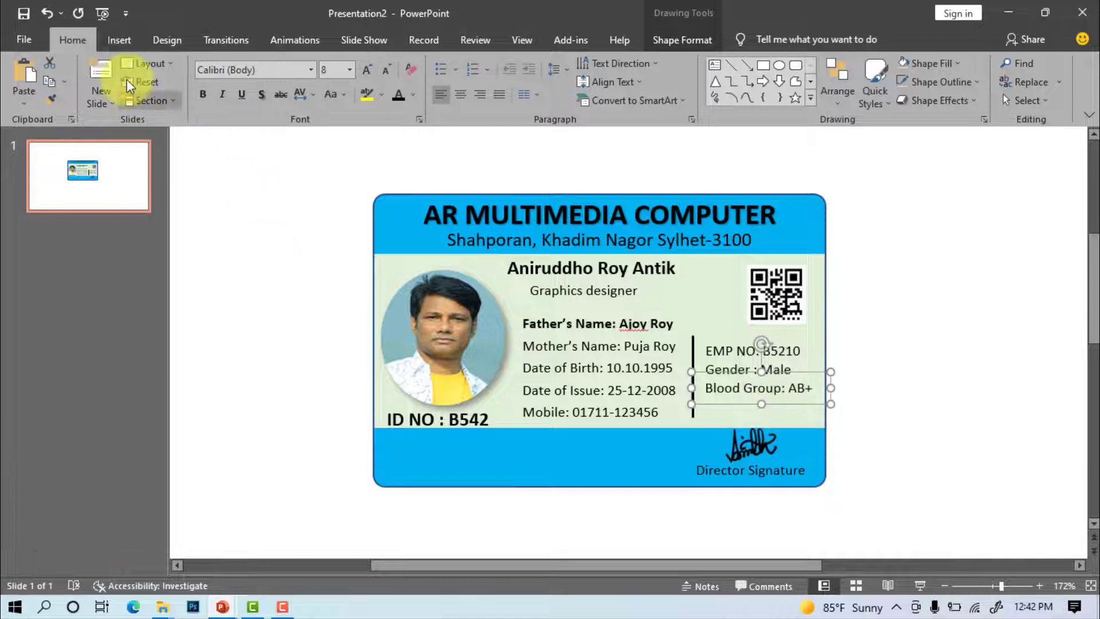
Duplicate the Blood Group box into the footer's bottom-left as a widened email line
{"action": "key", "text": "ctrl+c"}
{"action": "key", "text": "ctrl+v"}
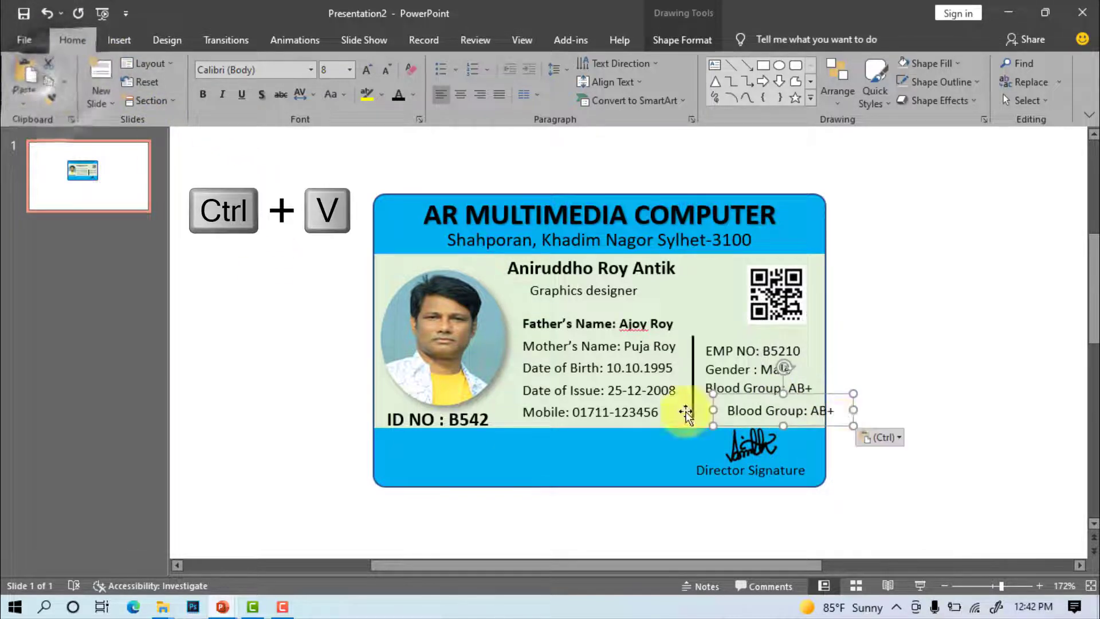
{"action": "left_click_drag", "start_coordinate": [831, 399], "coordinate": [489, 433]}
{"action": "left_click_drag", "start_coordinate": [383, 449], "coordinate": [503, 449]}
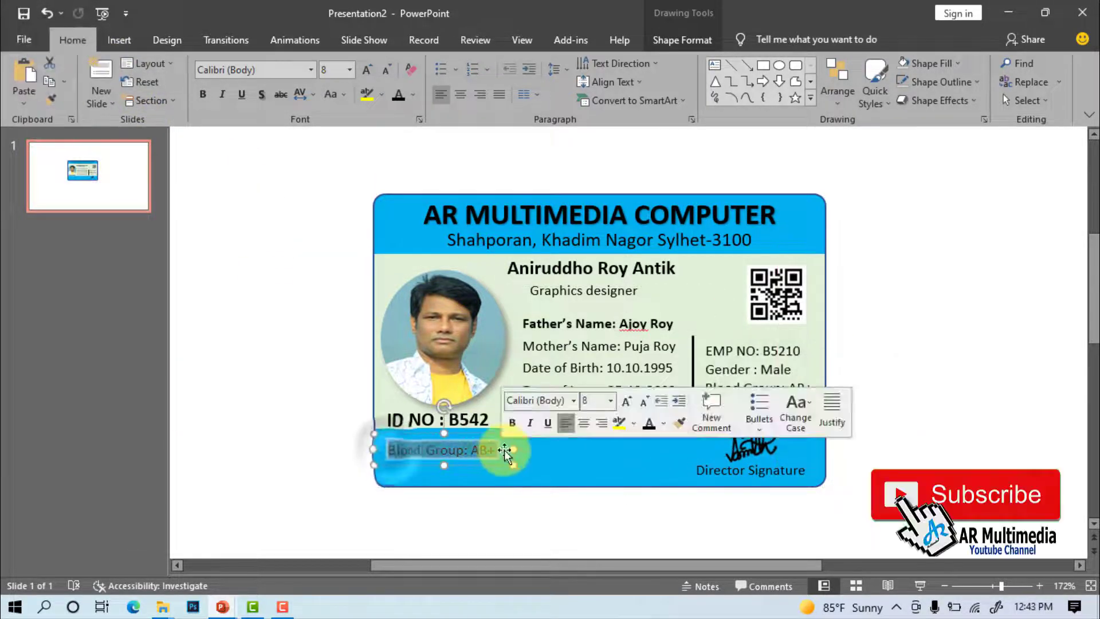
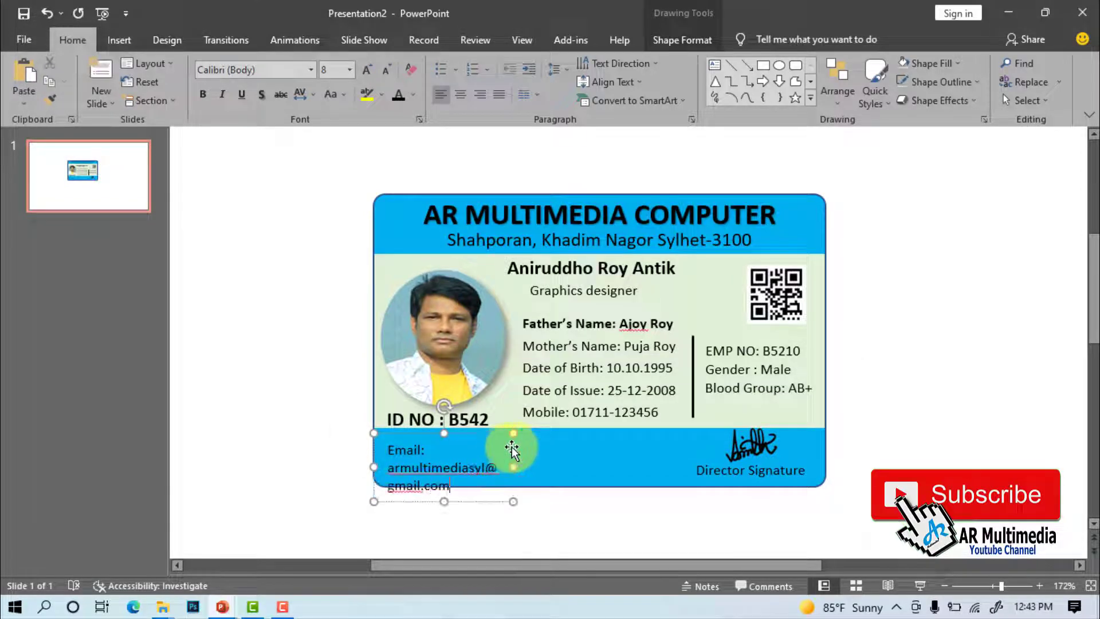
{"action": "left_click_drag", "start_coordinate": [513, 467], "coordinate": [623, 463]}
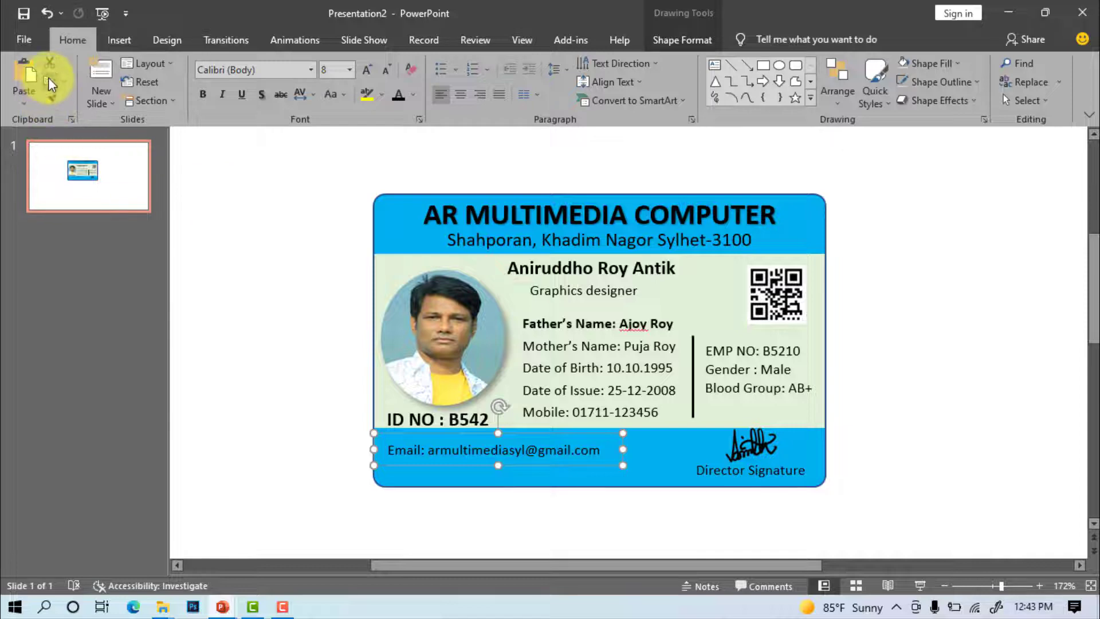
Duplicate the email line beneath it and change its text to 'Web'
{"action": "key", "text": "ctrl+c"}
{"action": "key", "text": "ctrl+v"}
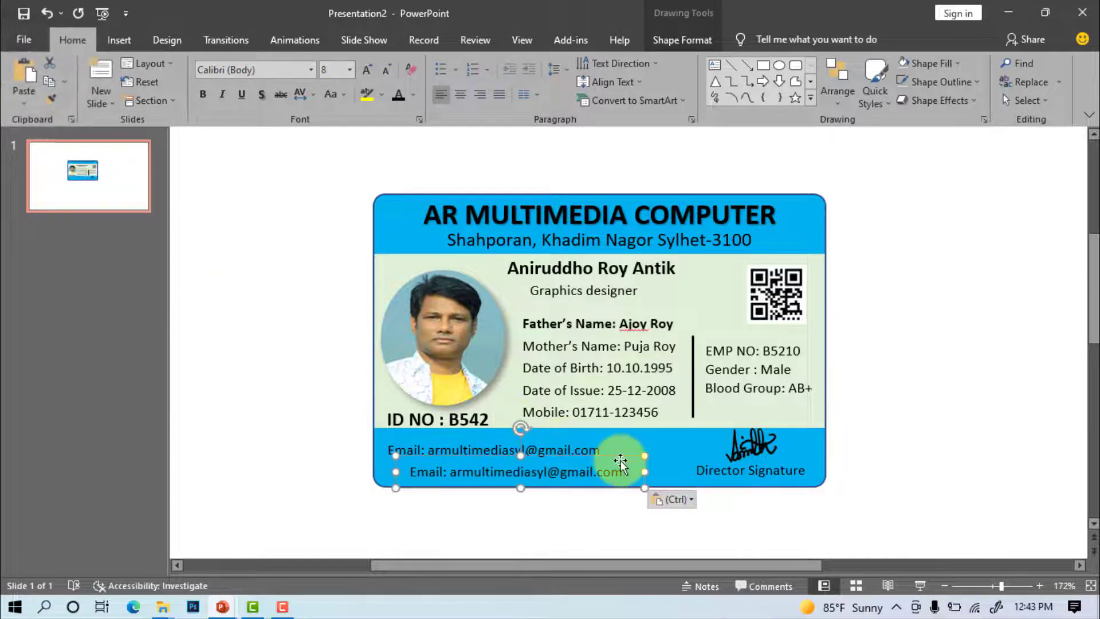
{"action": "left_click_drag", "start_coordinate": [620, 460], "coordinate": [597, 457]}
{"action": "left_click_drag", "start_coordinate": [387, 469], "coordinate": [638, 474]}
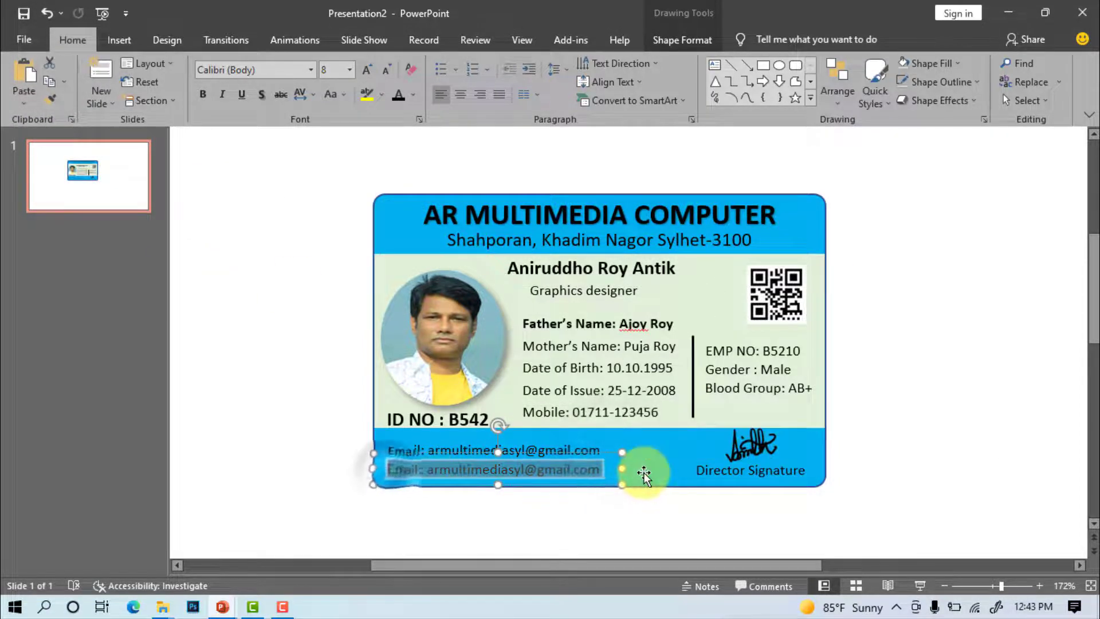
{"action": "type", "text": "Web."}
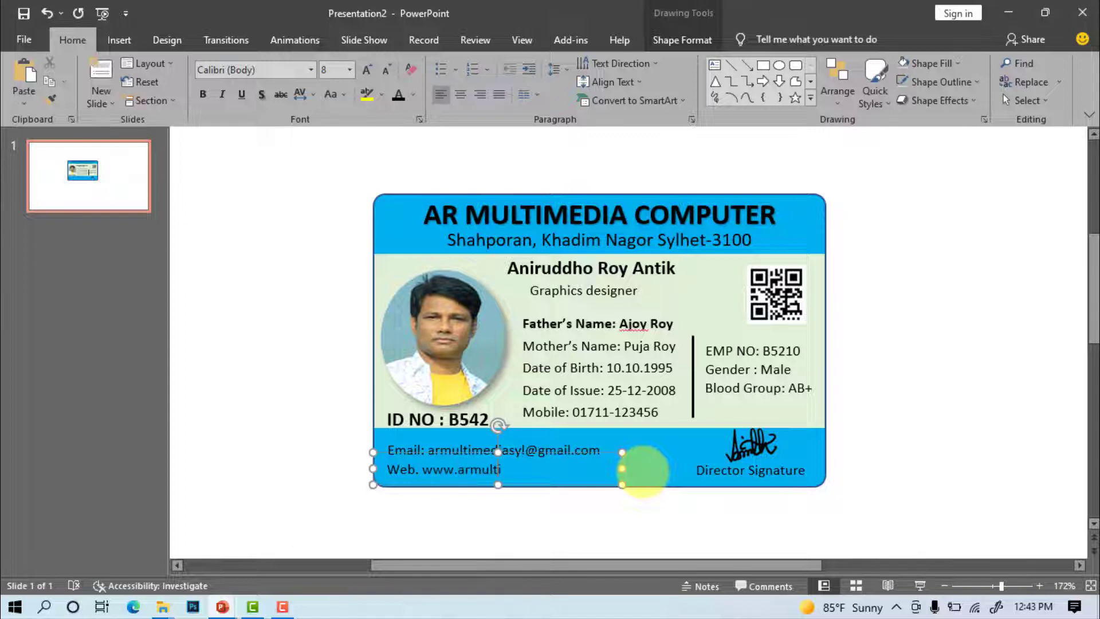
{"action": "left_click", "coordinate": [939, 460]}
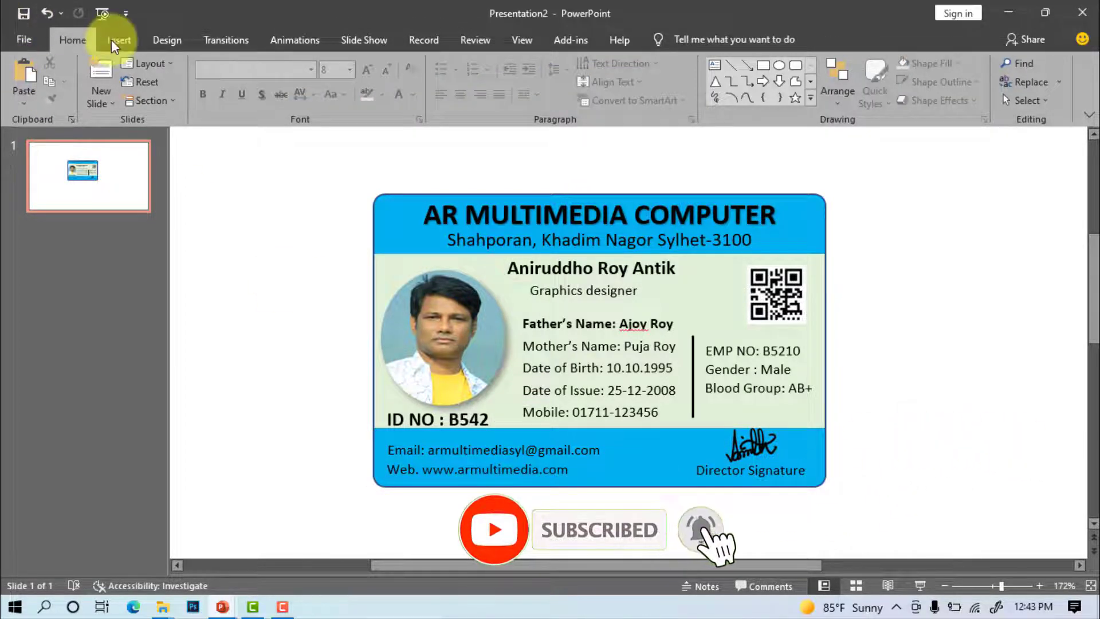
Save the presentation as 'ID Card design' in New folder on the Desktop
{"action": "left_click", "coordinate": [23, 45]}
{"action": "left_click", "coordinate": [41, 224]}
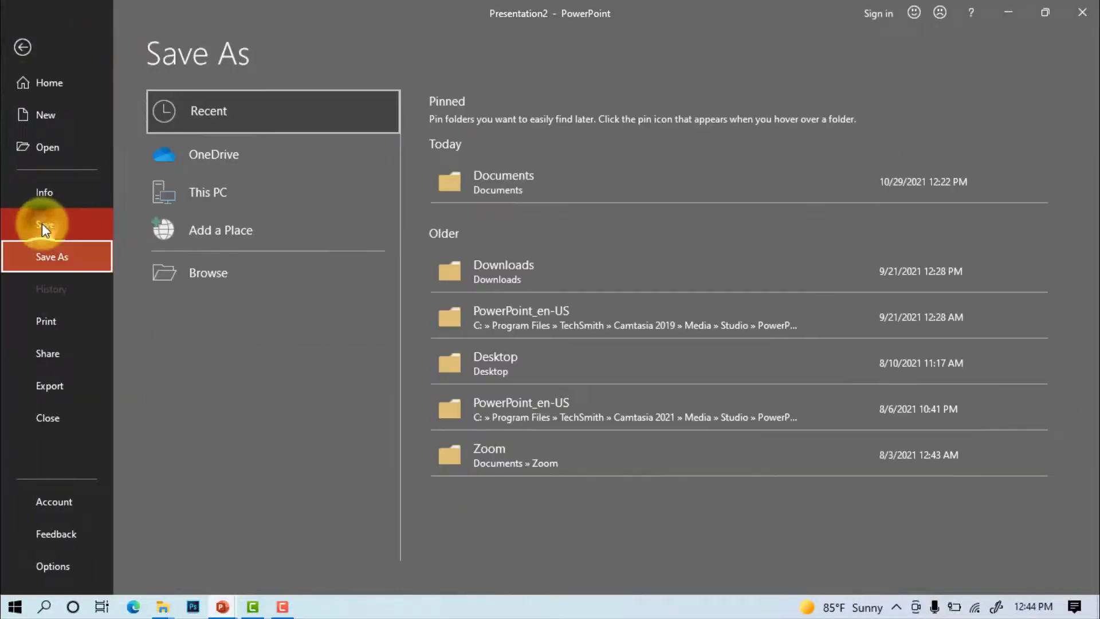
{"action": "left_click", "coordinate": [490, 358]}
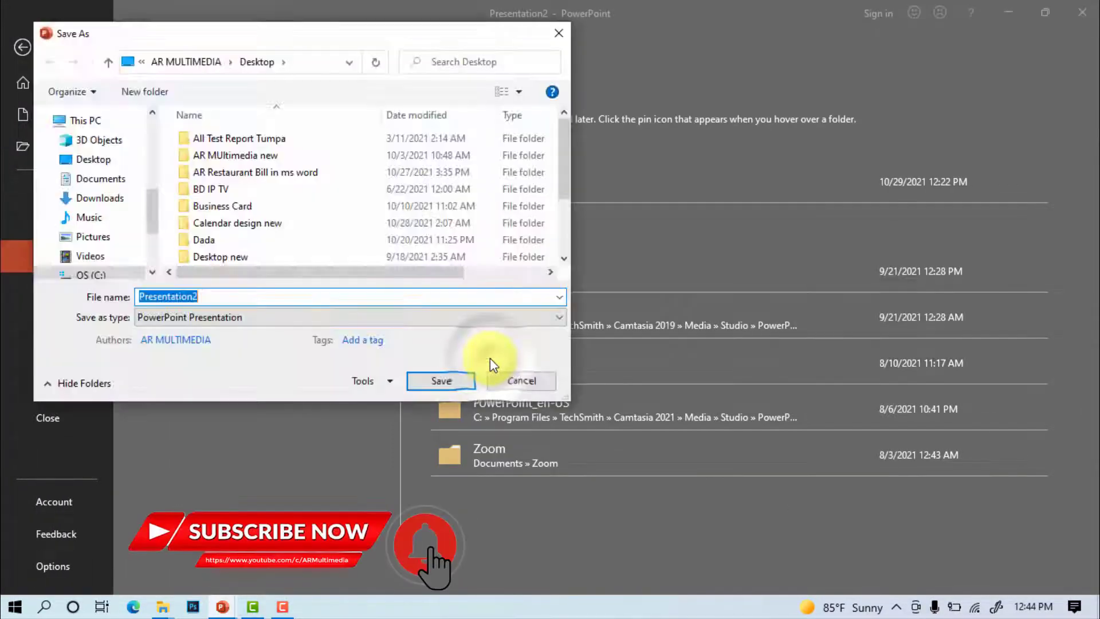
{"action": "scroll", "coordinate": [274, 216], "scroll_direction": "down", "scroll_amount": 2}
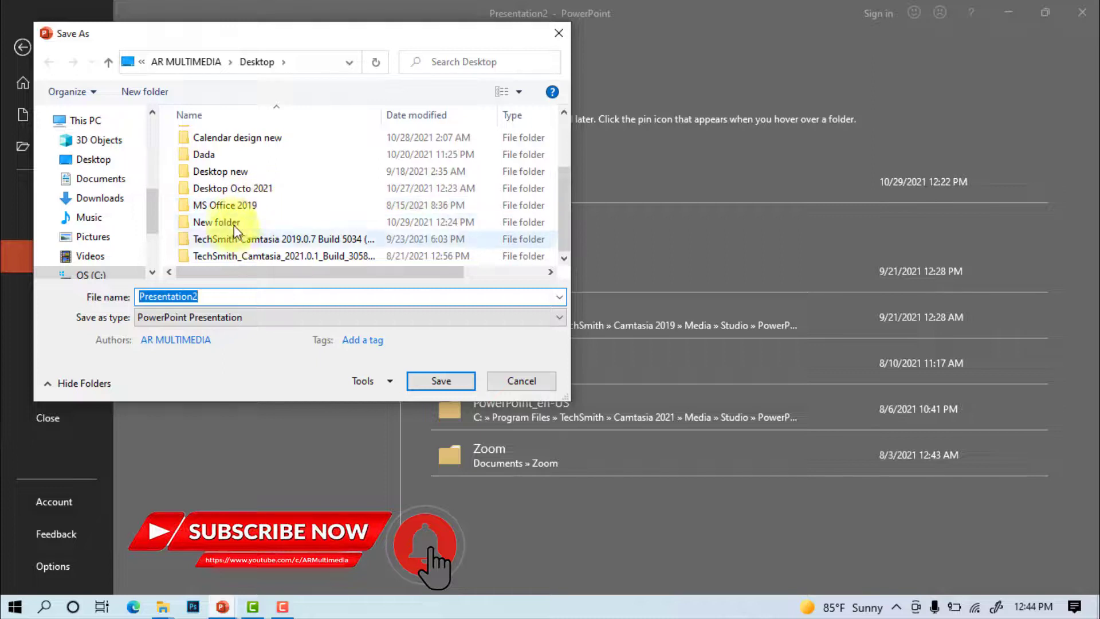
{"action": "double_click", "coordinate": [247, 219]}
{"action": "double_click", "coordinate": [214, 296]}
{"action": "type", "text": "ID Card design"}
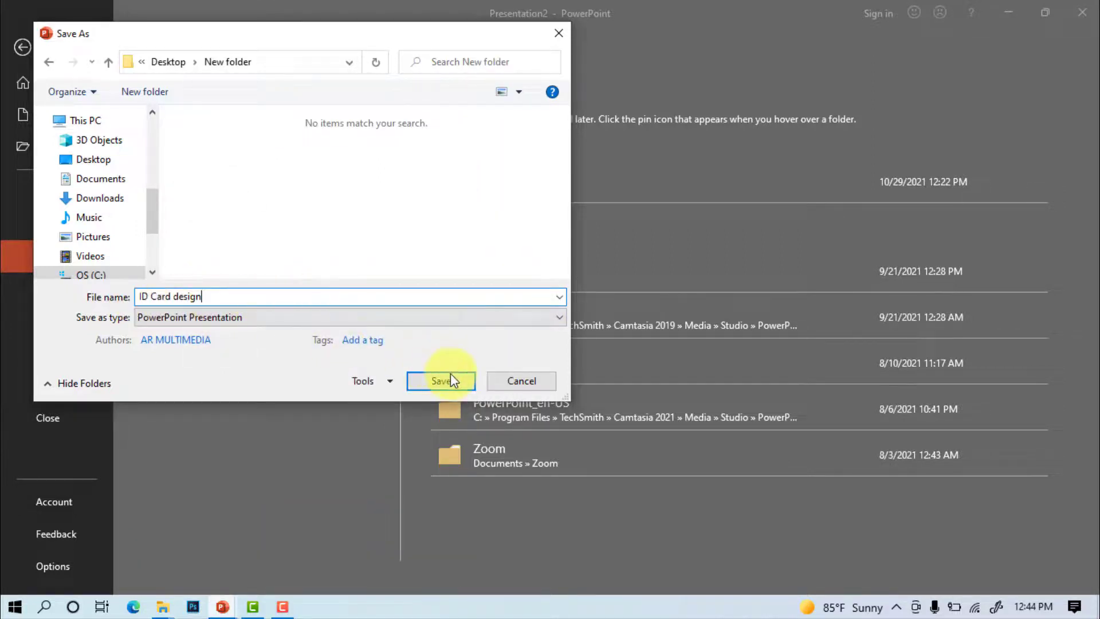
{"action": "left_click", "coordinate": [434, 382]}
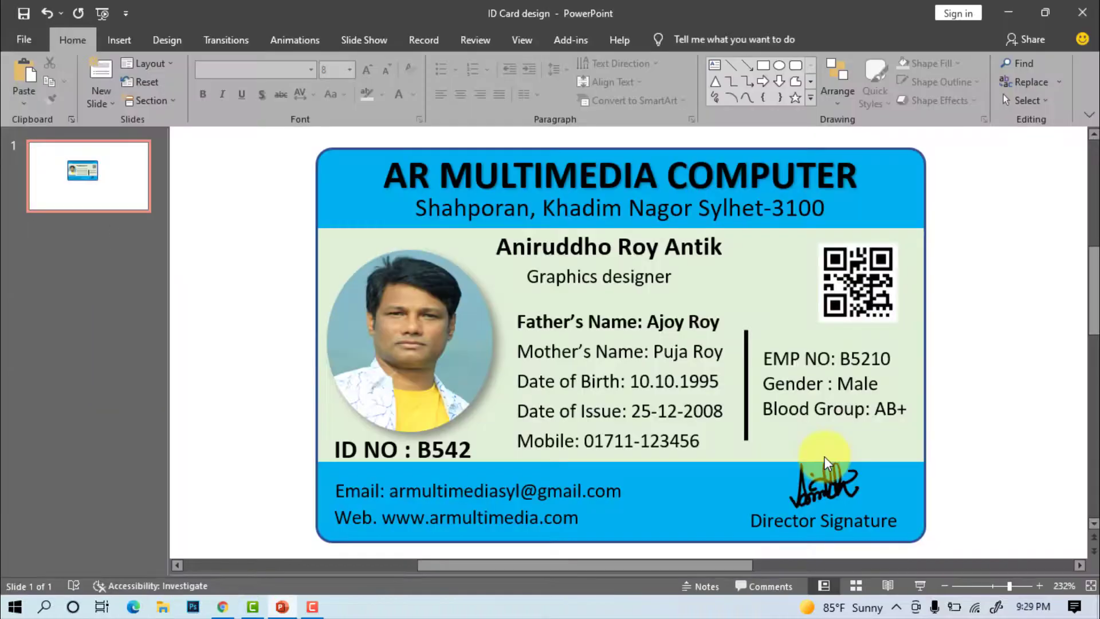